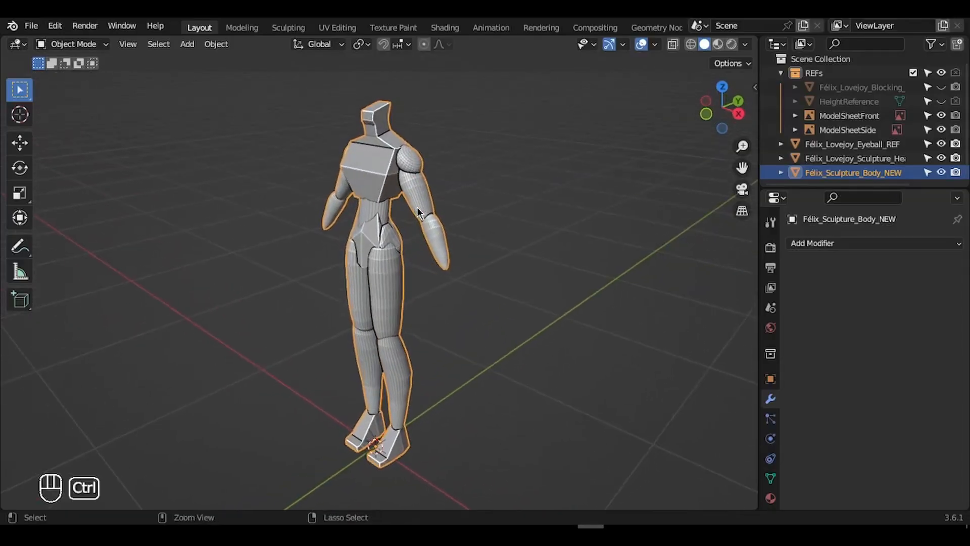
{"action": "middle_click_drag", "start_coordinate": [417, 207], "coordinate": [418, 210], "text": "ctrl"}
{"action": "middle_click_drag", "start_coordinate": [417, 210], "coordinate": [417, 204], "text": "ctrl"}
{"action": "middle_click_drag", "start_coordinate": [417, 207], "coordinate": [379, 256]}
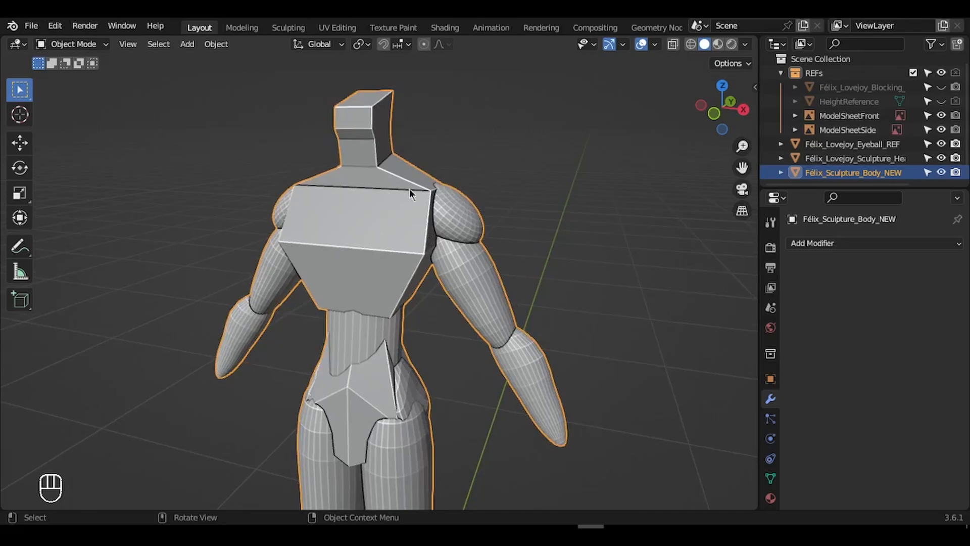
{"action": "middle_click_drag", "start_coordinate": [467, 215], "coordinate": [399, 260], "text": "shift"}
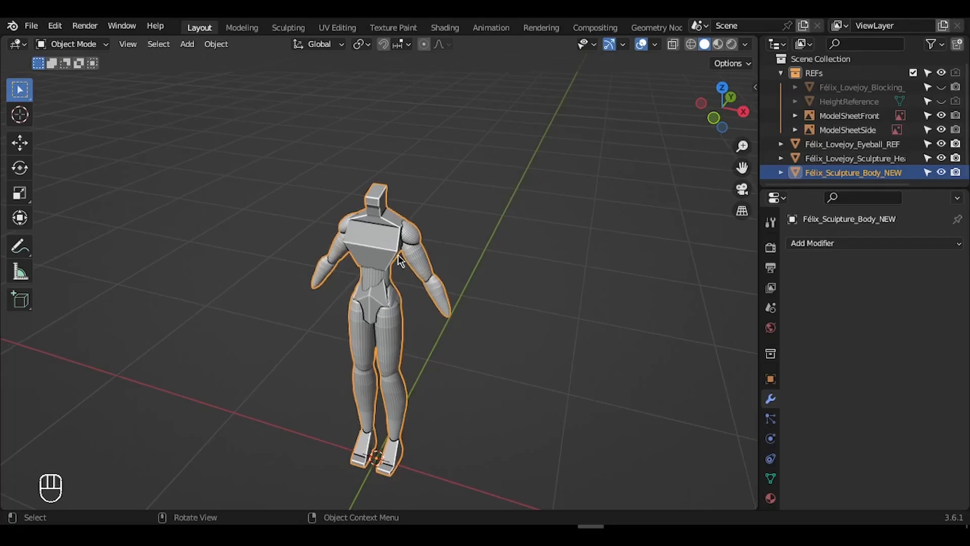
{"action": "key", "text": "KP_Decimal"}
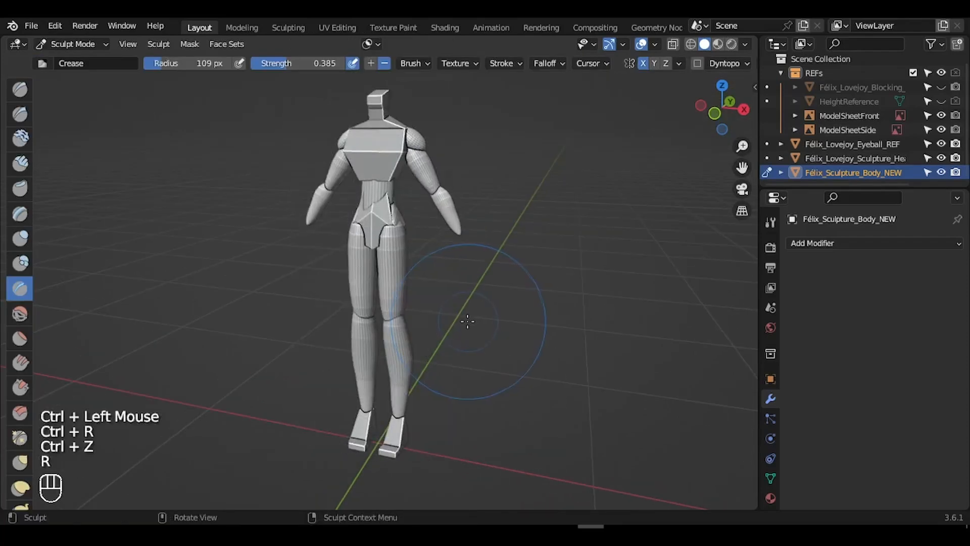
Try a voxel remesh of the body sculpture with an adjusted voxel size, undo it and return to Object Mode.
{"action": "key", "text": "r"}
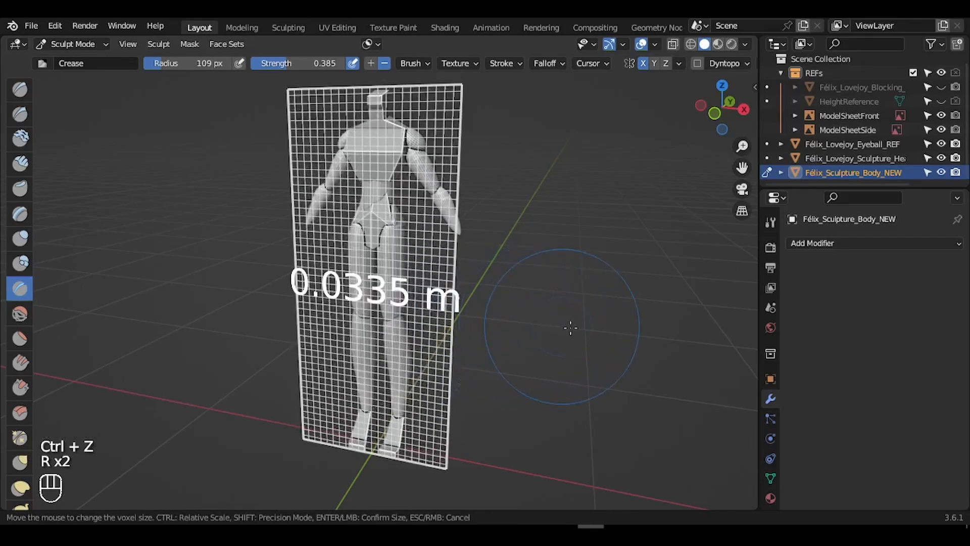
{"action": "left_click", "coordinate": [595, 328]}
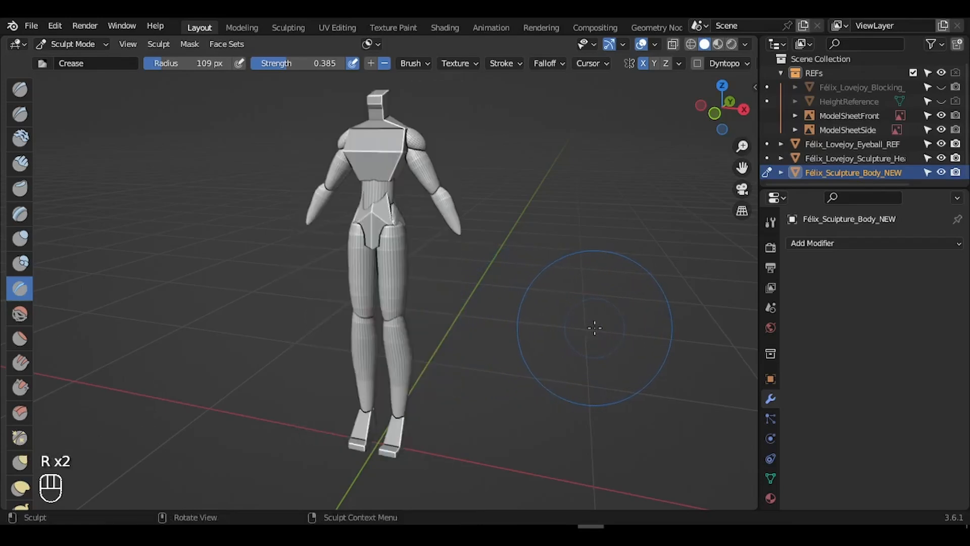
{"action": "key", "text": "ctrl+r"}
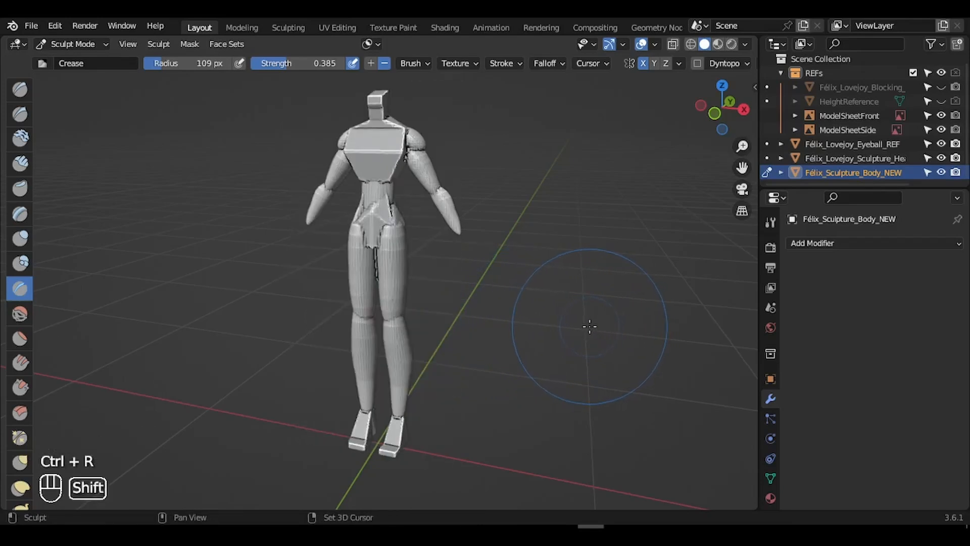
{"action": "middle_click_drag", "start_coordinate": [589, 326], "coordinate": [580, 325], "text": "shift"}
{"action": "key", "text": "ctrl+z"}
{"action": "key", "text": "ctrl+Tab"}
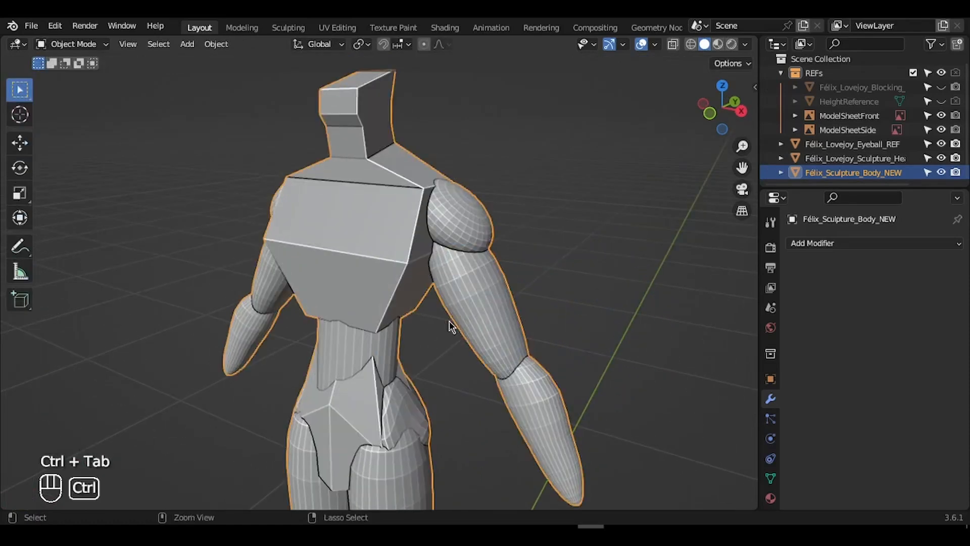
{"action": "scroll", "coordinate": [449, 322], "scroll_direction": "down", "scroll_amount": 1}
{"action": "middle_click_drag", "start_coordinate": [449, 320], "coordinate": [541, 324], "text": "ctrl"}
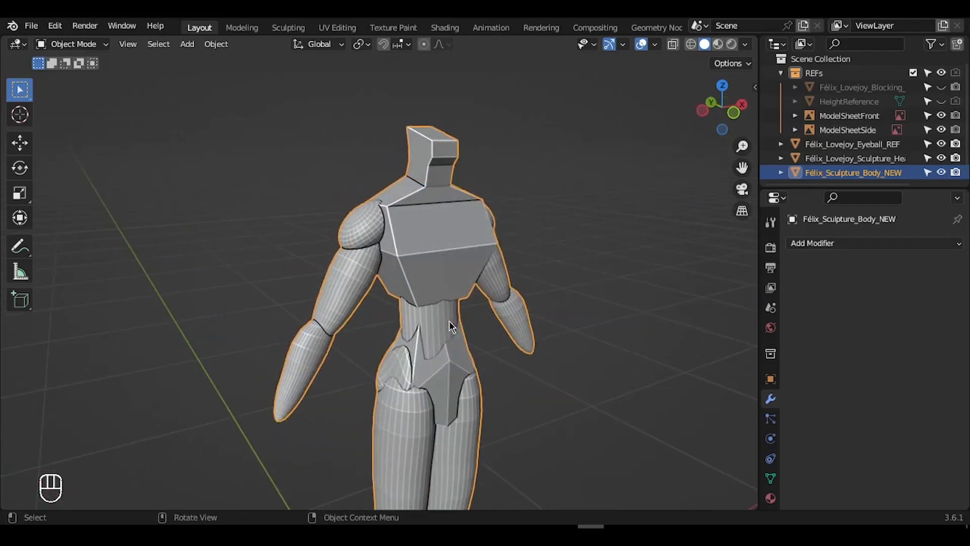
{"action": "key", "text": "KP_Decimal"}
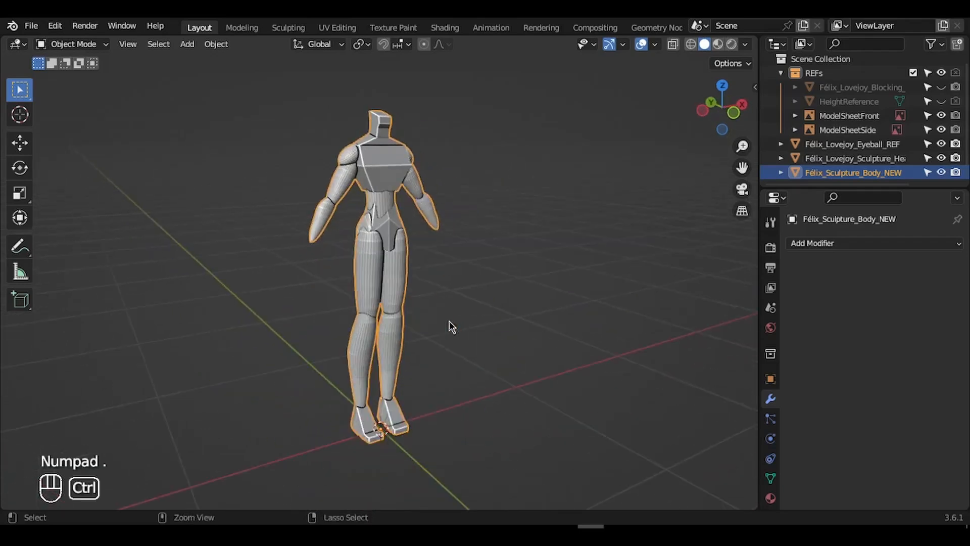
{"action": "middle_click_drag", "start_coordinate": [451, 326], "coordinate": [466, 284], "text": "ctrl"}
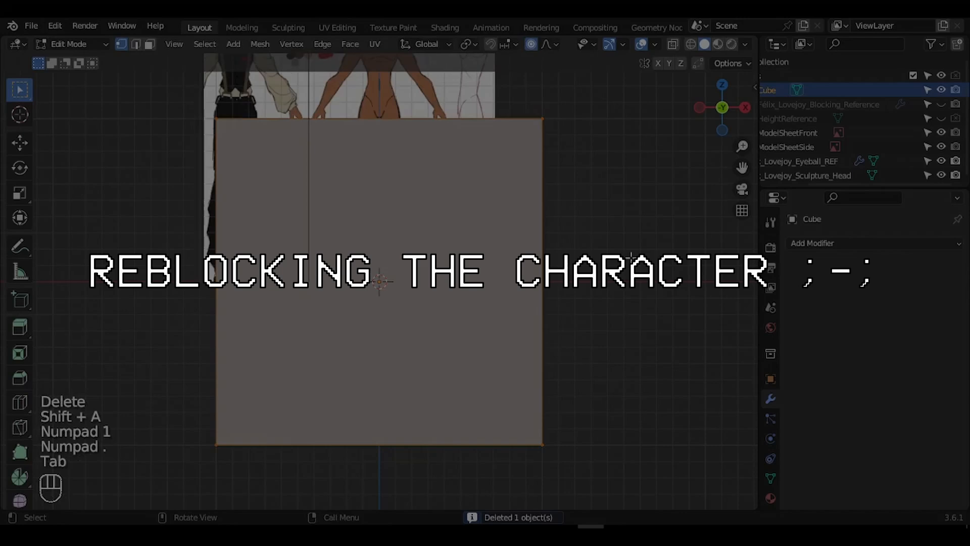
Scale the cube down to about 0.41, refine its size and move it along Z onto the torso in the front reference.
{"action": "key", "text": "s"}
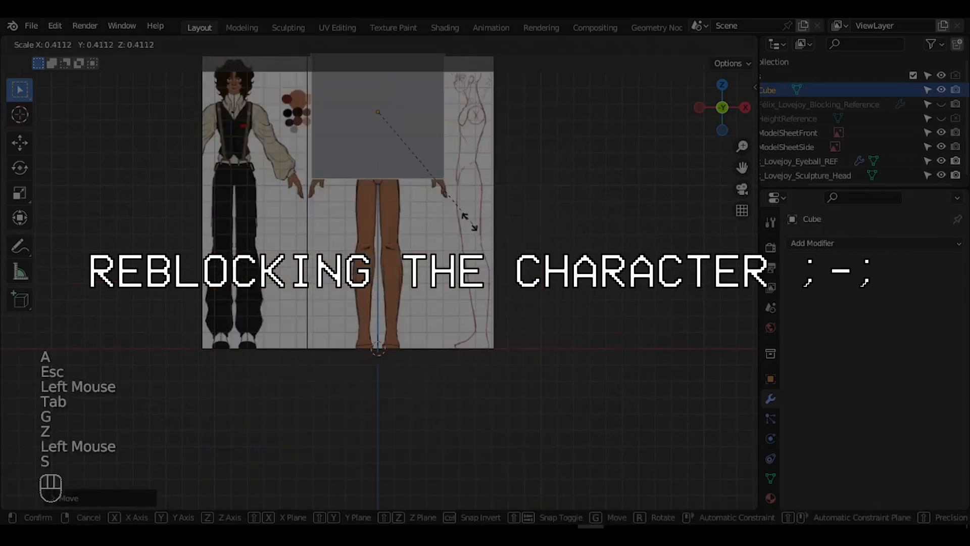
{"action": "left_click", "coordinate": [469, 222]}
{"action": "key", "text": "KP_Decimal"}
{"action": "key", "text": "s"}
{"action": "left_click", "coordinate": [589, 340]}
{"action": "key", "text": "g"}
{"action": "key", "text": "z"}
{"action": "left_click", "coordinate": [589, 340]}
{"action": "key", "text": "KP_1"}
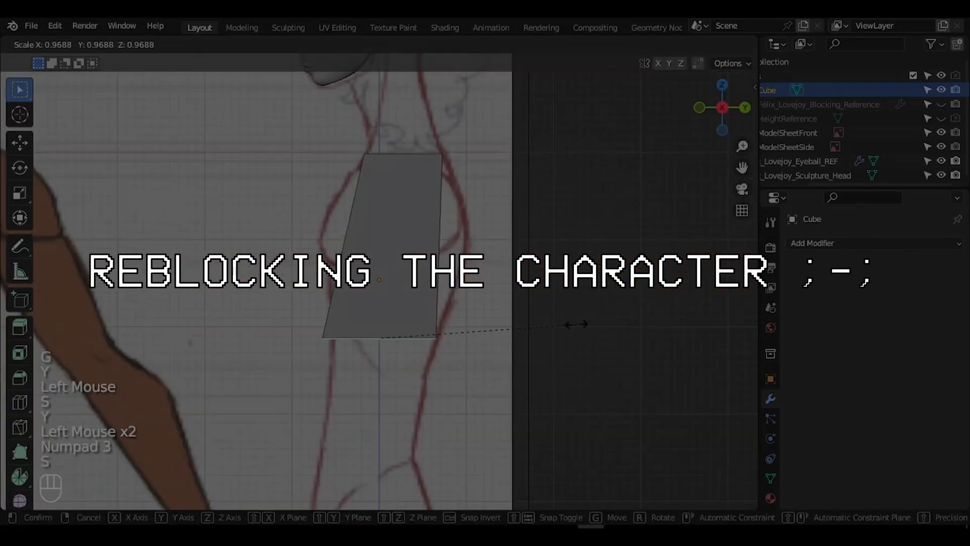
Scale the torso block's lower end along Y and add a horizontal loop cut scaled along Y to the chest's depth.
{"action": "key", "text": "y"}
{"action": "left_click", "coordinate": [576, 324]}
{"action": "key", "text": "ctrl+r"}
{"action": "left_click", "coordinate": [440, 242]}
{"action": "key", "text": "s"}
{"action": "key", "text": "y"}
{"action": "left_click", "coordinate": [462, 238]}
Move the torso's top face onto the base of the neck and scale it along X in the front view.
{"action": "key", "text": "g"}
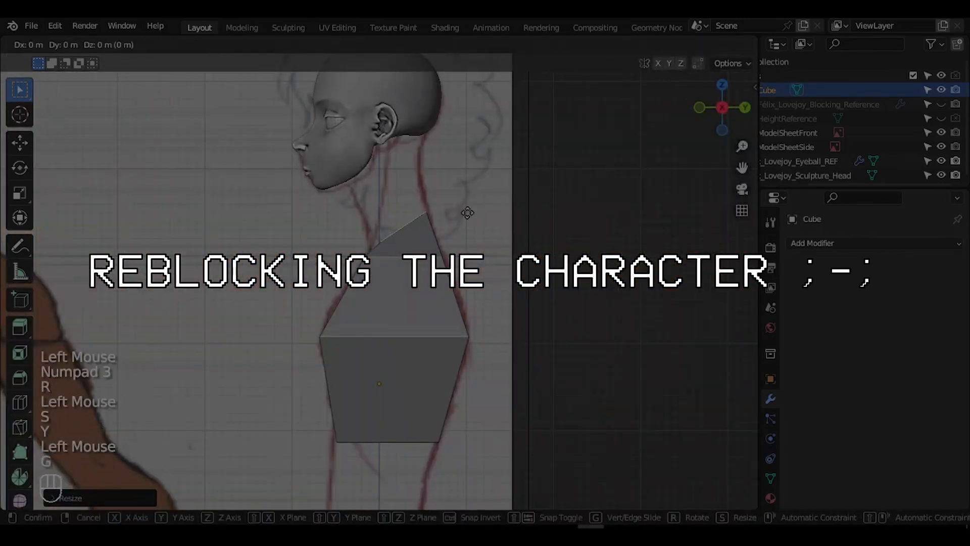
{"action": "left_click", "coordinate": [463, 202]}
{"action": "key", "text": "KP_1"}
{"action": "key", "text": "s"}
{"action": "key", "text": "x"}
{"action": "left_click", "coordinate": [480, 203]}
Extrude the neck up to the skull and reposition its edges to match the side reference.
{"action": "key", "text": "KP_3"}
{"action": "key", "text": "e"}
{"action": "left_click", "coordinate": [498, 173]}
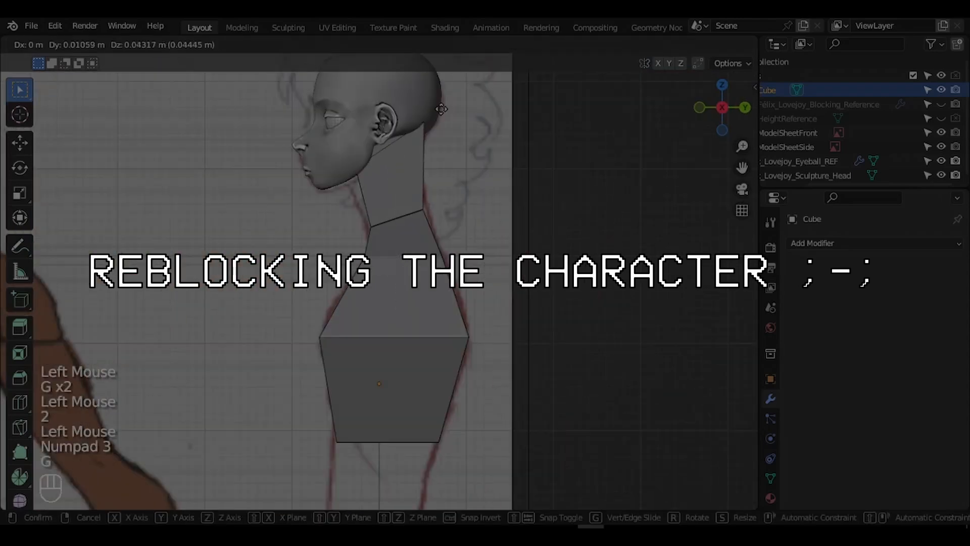
{"action": "left_click", "coordinate": [441, 109]}
{"action": "middle_click_drag", "start_coordinate": [441, 110], "coordinate": [348, 139]}
{"action": "key", "text": "KP_3"}
{"action": "key", "text": "g"}
{"action": "left_click", "coordinate": [395, 197]}
Add a loop cut across the neck and move its back edge along the nape in the side view.
{"action": "key", "text": "ctrl+r"}
{"action": "left_click", "coordinate": [394, 177]}
{"action": "key", "text": "g"}
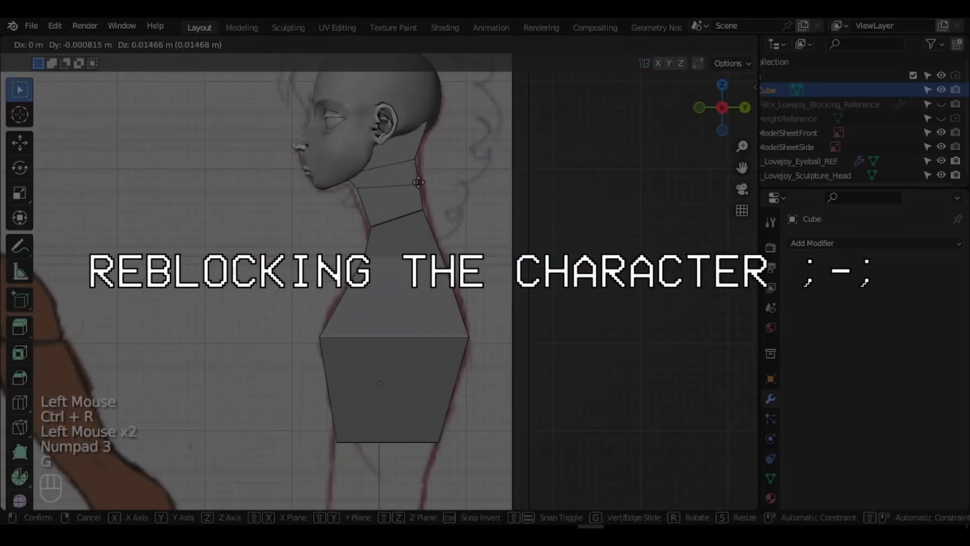
{"action": "left_click", "coordinate": [418, 182]}
Move the neck's front edge to follow the neck profile in the side reference.
{"action": "key", "text": "2"}
{"action": "left_click", "coordinate": [390, 195]}
{"action": "key", "text": "KP_3"}
{"action": "key", "text": "g"}
{"action": "left_click", "coordinate": [493, 194]}
{"action": "key", "text": "3"}
{"action": "left_click", "coordinate": [417, 249]}
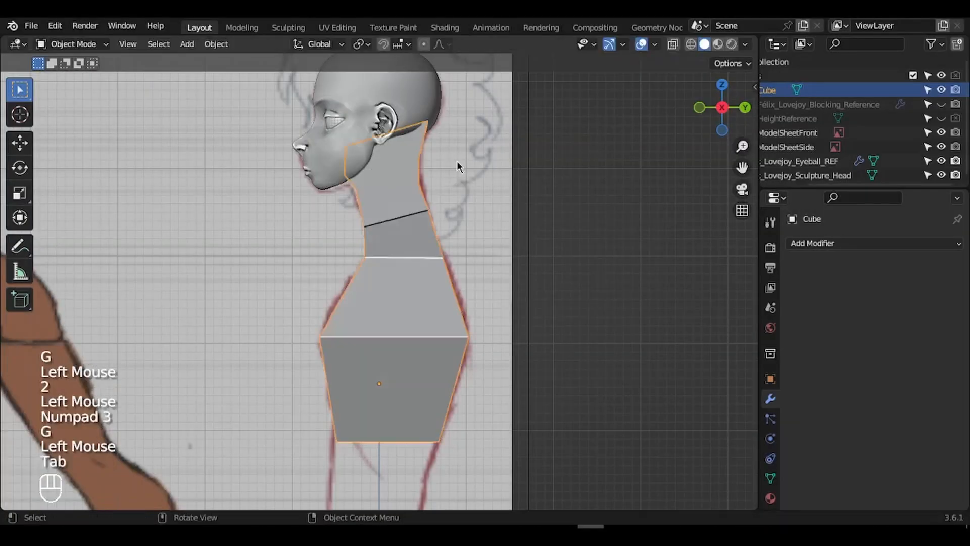
Add a cylinder for the waist, scale and tilt it below the chest, and fit its depth along Y.
{"action": "scroll", "coordinate": [457, 161], "scroll_direction": "down", "scroll_amount": 3}
{"action": "key", "text": "KP_1"}
{"action": "key", "text": "shift+a"}
{"action": "left_click", "coordinate": [654, 255]}
{"action": "key", "text": "s"}
{"action": "left_click", "coordinate": [533, 308]}
{"action": "key", "text": "g"}
{"action": "key", "text": "z"}
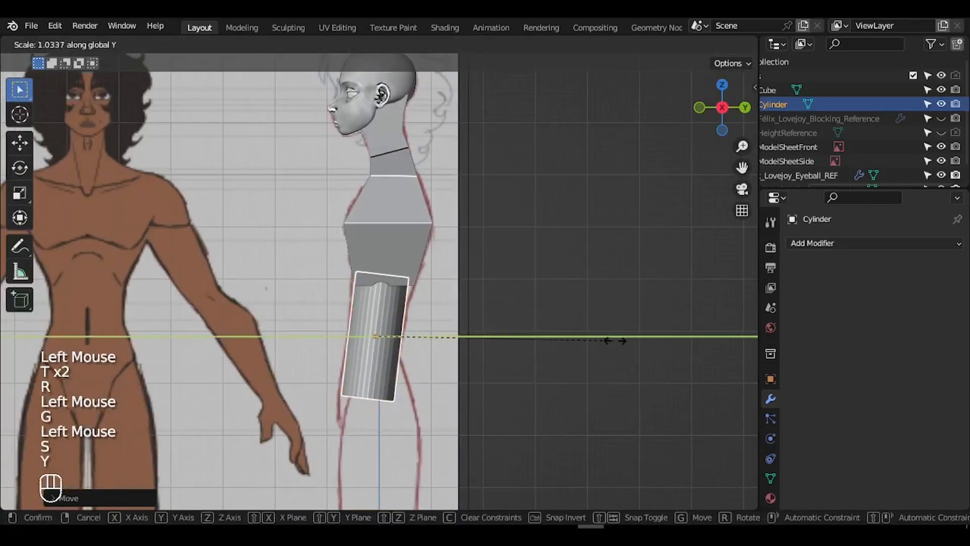
{"action": "left_click", "coordinate": [615, 341]}
Add a cube for the pelvis, move it along Z to hip height and scale it to the hips.
{"action": "key", "text": "KP_1"}
{"action": "key", "text": "shift+a"}
{"action": "left_click", "coordinate": [596, 260]}
{"action": "key", "text": "g"}
{"action": "key", "text": "z"}
{"action": "left_click", "coordinate": [595, 260]}
{"action": "key", "text": "s"}
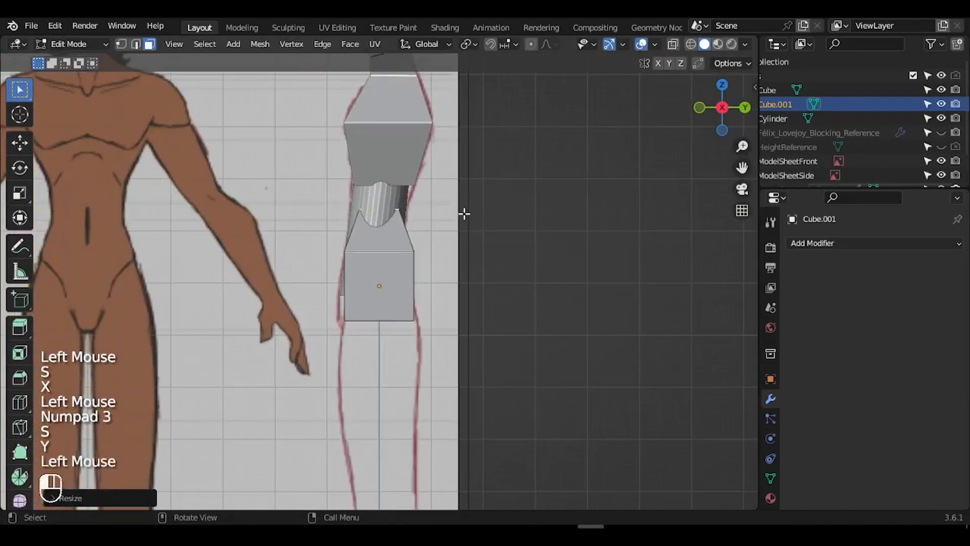
Shape the pelvis block to the hip outline, with a central vertical loop cut lowered at the crotch.
{"action": "key", "text": "g"}
{"action": "left_click", "coordinate": [420, 328]}
{"action": "key", "text": "KP_1"}
{"action": "middle_click_drag", "start_coordinate": [419, 329], "coordinate": [439, 294]}
{"action": "key", "text": "3"}
{"action": "left_click", "coordinate": [438, 294], "text": "alt"}
{"action": "key", "text": "KP_1"}
{"action": "key", "text": "2"}
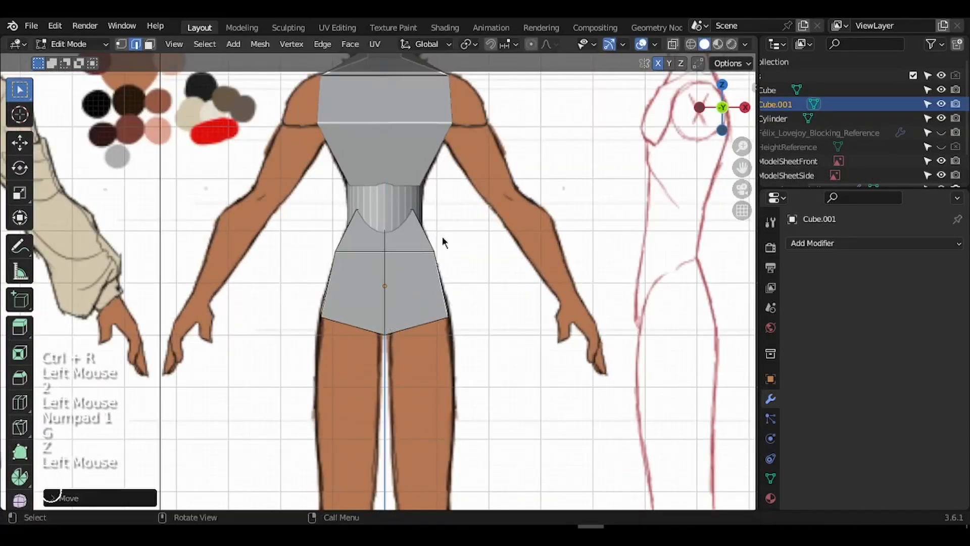
{"action": "key", "text": "Tab"}
Add a UV sphere for the thigh, scale it and place it below the pelvis.
{"action": "key", "text": "shift+a"}
{"action": "key", "text": "shift+a"}
{"action": "left_click", "coordinate": [526, 260]}
{"action": "scroll", "coordinate": [443, 237], "scroll_direction": "down", "scroll_amount": 3}
{"action": "key", "text": "s"}
{"action": "left_click", "coordinate": [423, 446]}
{"action": "key", "text": "g"}
{"action": "left_click", "coordinate": [422, 329]}
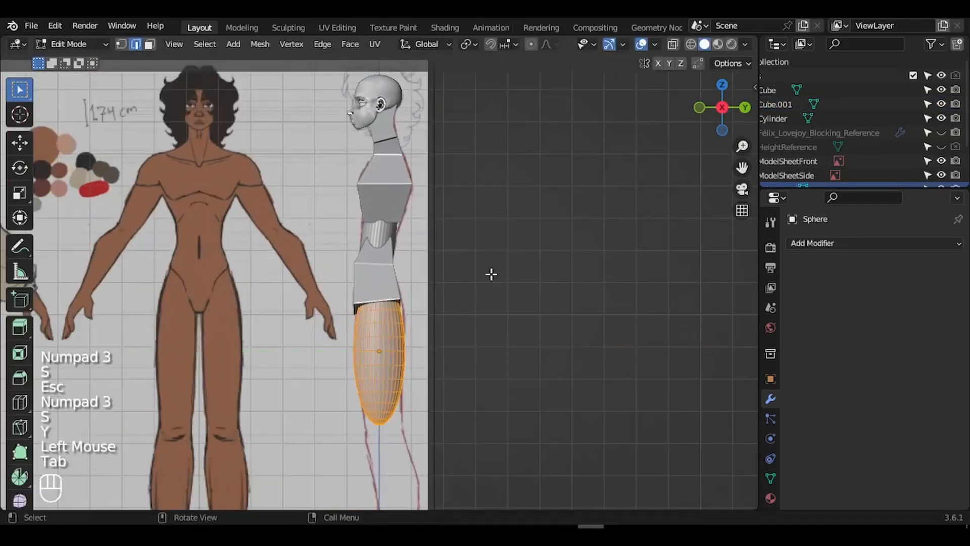
Scale and move the thigh's upper face loop with proportional editing to match the side reference.
{"action": "left_click", "coordinate": [384, 307], "text": "alt"}
{"action": "left_click", "coordinate": [531, 44]}
{"action": "key", "text": "s"}
{"action": "left_click", "coordinate": [615, 151]}
{"action": "key", "text": "g"}
{"action": "left_click", "coordinate": [615, 137]}
{"action": "key", "text": "KP_1"}
{"action": "key", "text": "Tab"}
{"action": "key", "text": "Tab"}
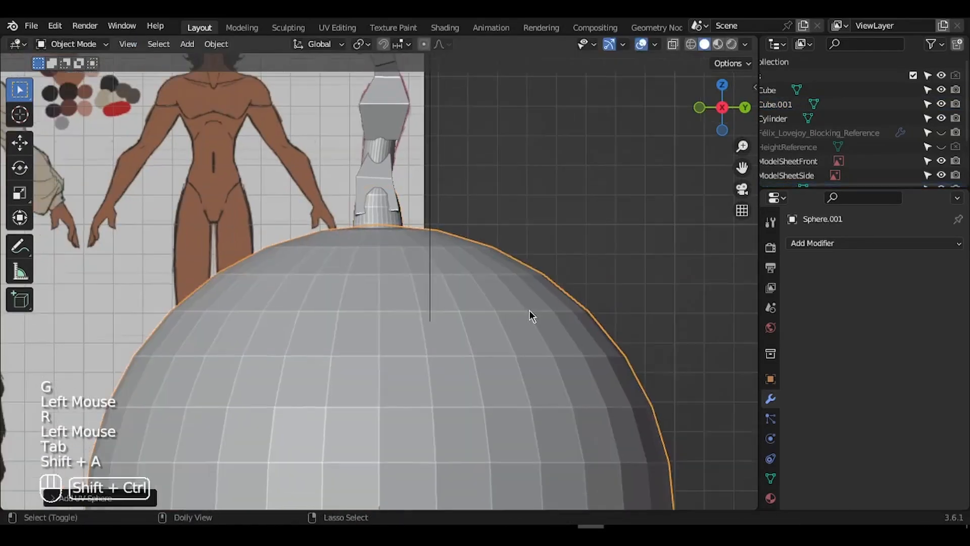
Scale, stretch along Z and rotate the new sphere into a lower leg, shaping the calf with proportional editing.
{"action": "middle_click_drag", "start_coordinate": [530, 311], "coordinate": [528, 222], "text": "shift"}
{"action": "key", "text": "s"}
{"action": "left_click", "coordinate": [404, 399]}
{"action": "key", "text": "g"}
{"action": "left_click", "coordinate": [467, 247]}
{"action": "key", "text": "s"}
{"action": "key", "text": "z"}
{"action": "left_click", "coordinate": [467, 247]}
{"action": "key", "text": "r"}
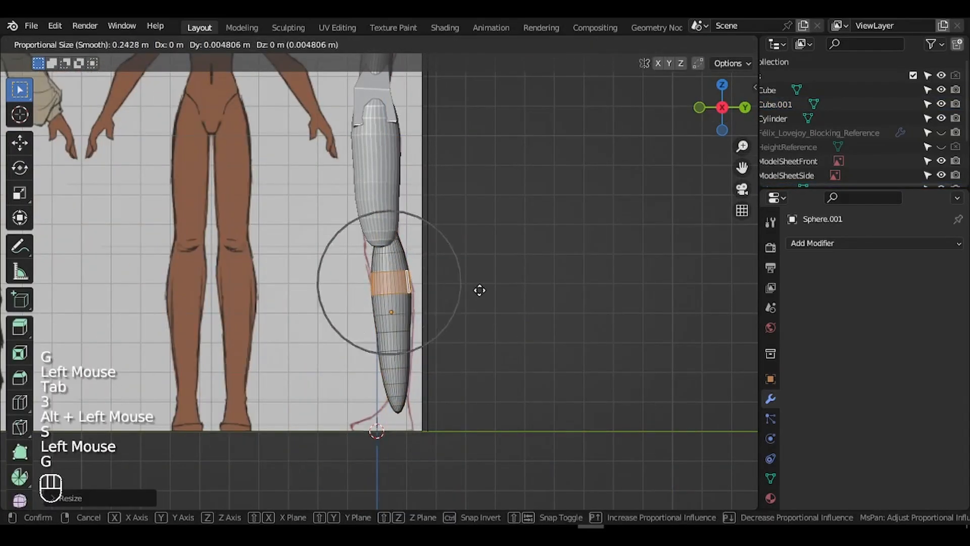
{"action": "left_click", "coordinate": [498, 348]}
Move the lower leg along X onto the character's leg in the front reference.
{"action": "key", "text": "KP_1"}
{"action": "key", "text": "Tab"}
{"action": "key", "text": "a"}
{"action": "left_click", "coordinate": [400, 282]}
{"action": "key", "text": "g"}
{"action": "key", "text": "x"}
{"action": "left_click", "coordinate": [400, 282]}
Shift a face loop near the lower leg's ankle end along X to follow the front reference.
{"action": "key", "text": "Tab"}
{"action": "key", "text": "3"}
{"action": "left_click", "coordinate": [411, 398], "text": "alt"}
{"action": "key", "text": "g"}
{"action": "key", "text": "x"}
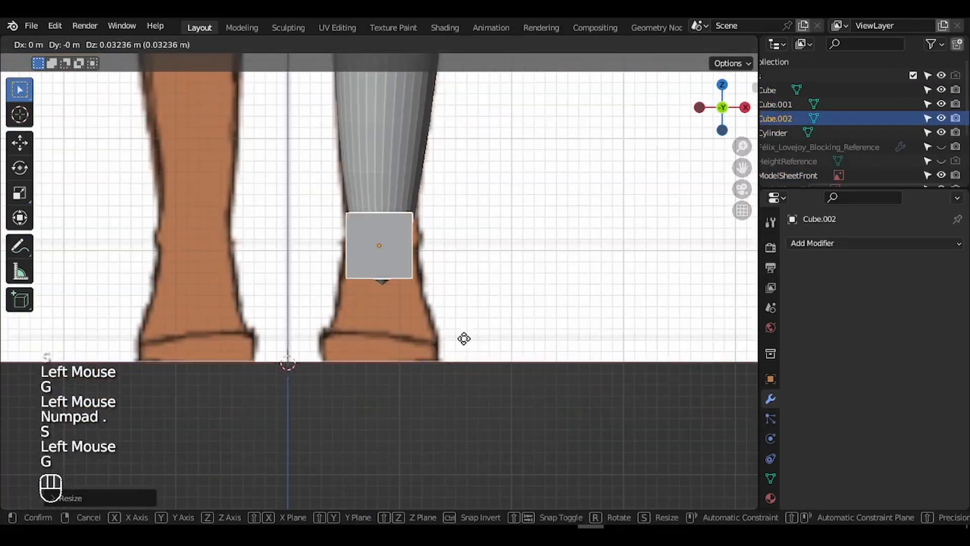
Position the foot cube at the ankle and scale it along Y to the foot's depth in the side view.
{"action": "left_click", "coordinate": [464, 339]}
{"action": "key", "text": "KP_3"}
{"action": "key", "text": "s"}
{"action": "key", "text": "y"}
{"action": "left_click", "coordinate": [602, 394]}
{"action": "key", "text": "g"}
{"action": "left_click", "coordinate": [602, 394]}
Move the foot block's face along Z to fit the foot profile in the side reference.
{"action": "key", "text": "Tab"}
{"action": "key", "text": "3"}
{"action": "left_click", "coordinate": [511, 323]}
{"action": "key", "text": "KP_3"}
{"action": "key", "text": "g"}
{"action": "key", "text": "z"}
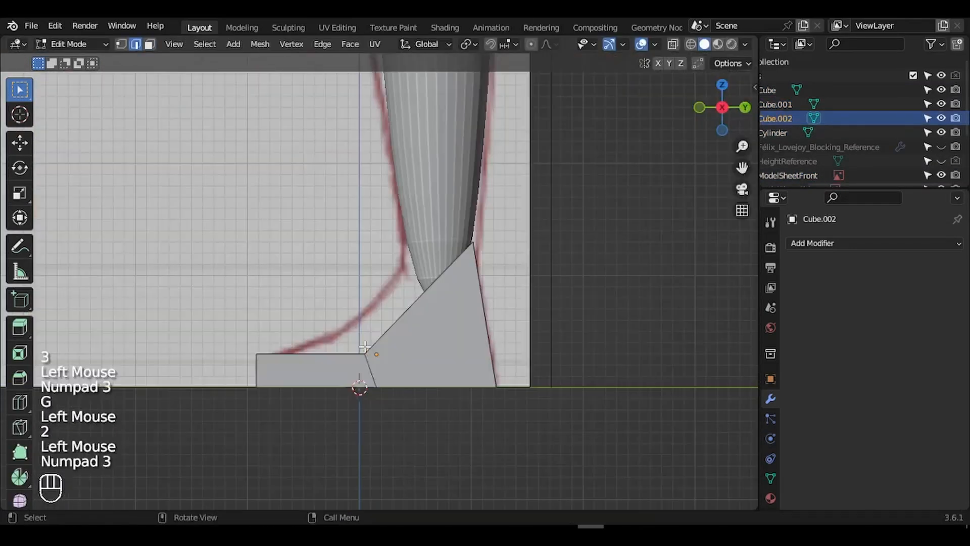
Adjust the foot's instep edge and add a loop cut moved to follow the side profile.
{"action": "key", "text": "g"}
{"action": "key", "text": "ctrl+r"}
{"action": "key", "text": "KP_3"}
{"action": "key", "text": "g"}
{"action": "left_click", "coordinate": [490, 271]}
Undo the last two changes and scale the toe end of the foot along X to match the front reference.
{"action": "key", "text": "KP_1"}
{"action": "key", "text": "3"}
{"action": "left_click", "coordinate": [405, 371]}
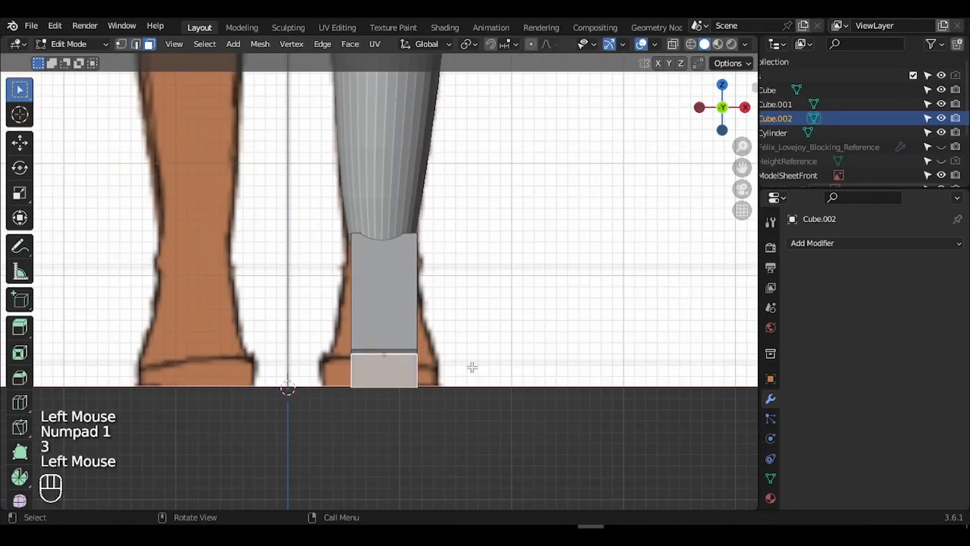
{"action": "key", "text": "ctrl+z"}
{"action": "key", "text": "ctrl+z"}
{"action": "key", "text": "3"}
{"action": "key", "text": "KP_1"}
{"action": "key", "text": "s"}
{"action": "key", "text": "x"}
{"action": "left_click", "coordinate": [598, 398]}
Scale the selected foot edge along X to fit the foot's width.
{"action": "key", "text": "2"}
{"action": "key", "text": "s"}
{"action": "key", "text": "x"}
{"action": "left_click", "coordinate": [541, 392]}
Move the foot's side vertices along X to follow the foot outline in the front reference.
{"action": "key", "text": "1"}
{"action": "key", "text": "g"}
{"action": "key", "text": "x"}
{"action": "key", "text": "Escape"}
{"action": "left_click", "coordinate": [325, 368]}
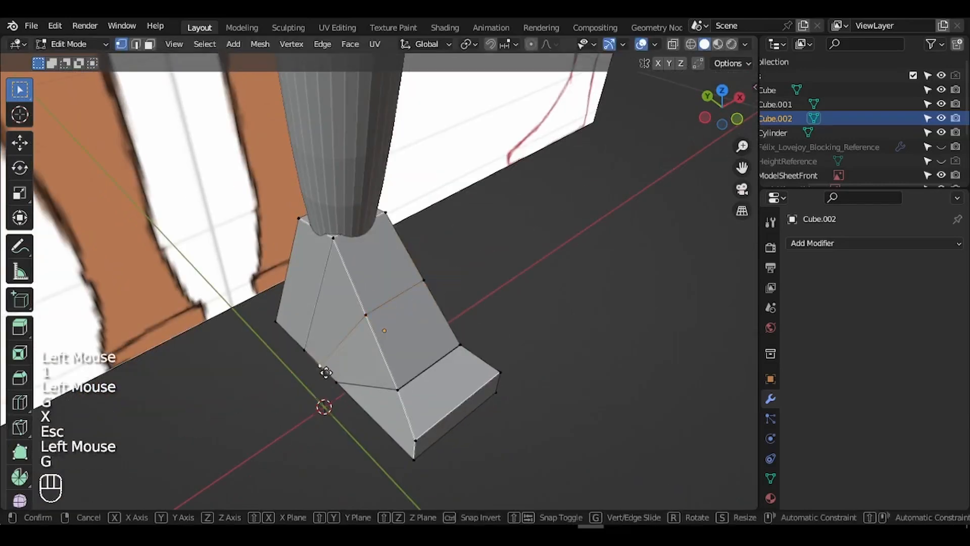
{"action": "key", "text": "g"}
{"action": "key", "text": "x"}
{"action": "key", "text": "g"}
{"action": "key", "text": "x"}
Move the toe vertex along Y and scale the toe end along X to shape the front of the foot.
{"action": "left_click", "coordinate": [402, 442]}
{"action": "key", "text": "g"}
{"action": "key", "text": "y"}
{"action": "key", "text": "s"}
{"action": "key", "text": "x"}
Add a lengthwise loop cut through the toe area, slide it, and scale the selected face along X.
{"action": "key", "text": "ctrl+r"}
{"action": "key", "text": "g"}
{"action": "key", "text": "g"}
{"action": "left_click", "coordinate": [565, 368]}
{"action": "key", "text": "3"}
{"action": "key", "text": "s"}
{"action": "key", "text": "y"}
{"action": "key", "text": "x"}
Move the toe corner vertex and the heel edge along X to refine the foot's contour.
{"action": "key", "text": "1"}
{"action": "left_click", "coordinate": [424, 440]}
{"action": "key", "text": "g"}
{"action": "key", "text": "x"}
{"action": "key", "text": "2"}
{"action": "left_click", "coordinate": [279, 342]}
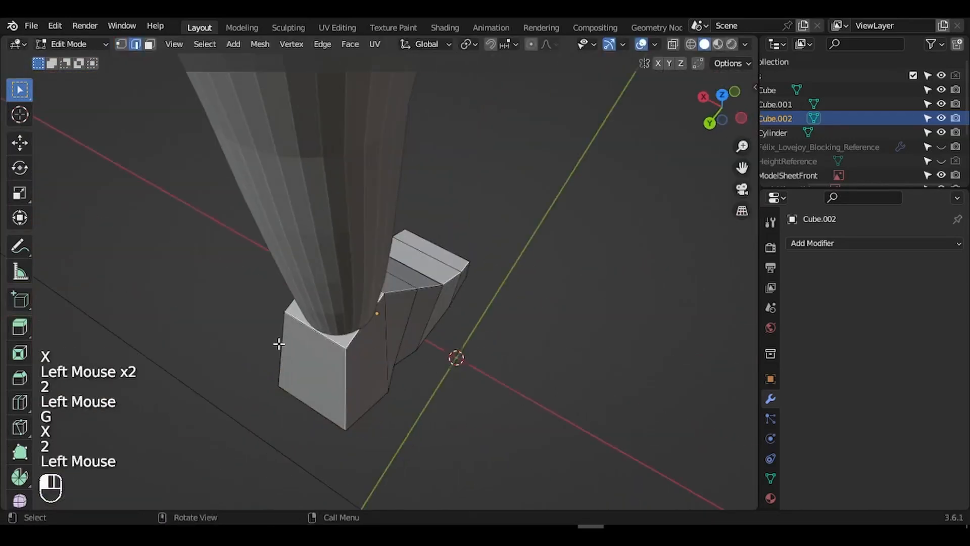
{"action": "key", "text": "g"}
{"action": "key", "text": "x"}
Scale the finished foot block as a whole and join it with the leg mesh.
{"action": "key", "text": "KP_1"}
{"action": "key", "text": "Tab"}
{"action": "key", "text": "s"}
{"action": "left_click", "coordinate": [381, 195], "text": "shift"}
{"action": "key", "text": "ctrl+j"}
Add a UV sphere for the shoulder, then scale and move it onto the shoulder in the front reference.
{"action": "key", "text": "shift+a"}
{"action": "key", "text": "g"}
{"action": "key", "text": "s"}
{"action": "key", "text": "g"}
{"action": "left_click", "coordinate": [455, 103]}
Stretch the shoulder sphere along X and rotate it to follow the slope of the shoulder.
{"action": "scroll", "coordinate": [377, 263], "scroll_direction": "up", "scroll_amount": 3}
{"action": "key", "text": "s"}
{"action": "key", "text": "s"}
{"action": "key", "text": "x"}
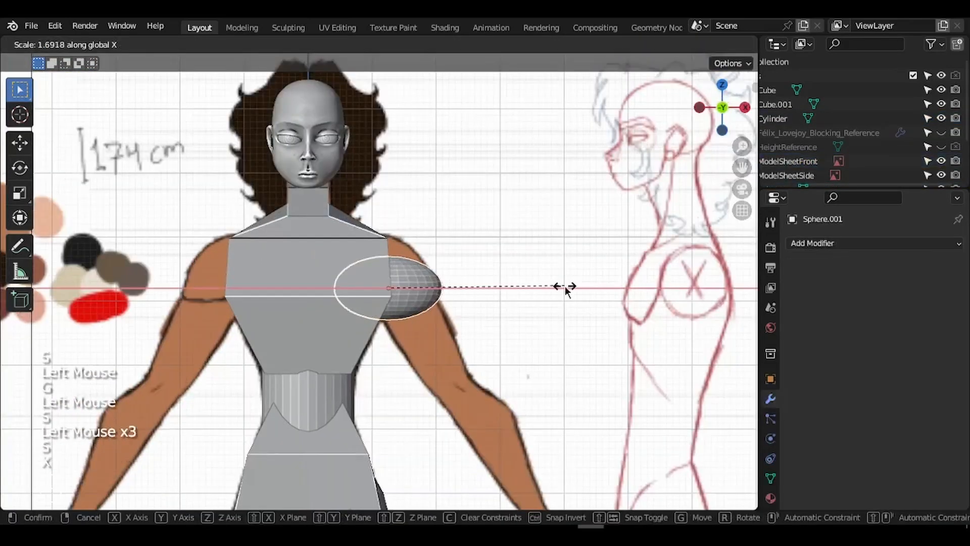
{"action": "left_click", "coordinate": [564, 288]}
{"action": "key", "text": "s"}
{"action": "key", "text": "g"}
{"action": "key", "text": "r"}
{"action": "key", "text": "s"}
{"action": "key", "text": "r"}
Hide the torso block and scale the shoulder sphere along Y to match the side reference.
{"action": "key", "text": "KP_3"}
{"action": "key", "text": "g"}
{"action": "key", "text": "x"}
{"action": "key", "text": "ctrl+z"}
{"action": "left_click", "coordinate": [405, 271]}
{"action": "key", "text": "h"}
{"action": "key", "text": "x"}
{"action": "key", "text": "y"}
{"action": "key", "text": "s"}
{"action": "key", "text": "y"}
{"action": "left_click", "coordinate": [583, 273]}
Undo the reveal of all hidden objects and make only the torso block visible again.
{"action": "key", "text": "alt+h"}
{"action": "key", "text": "KP_1"}
{"action": "key", "text": "ctrl+z"}
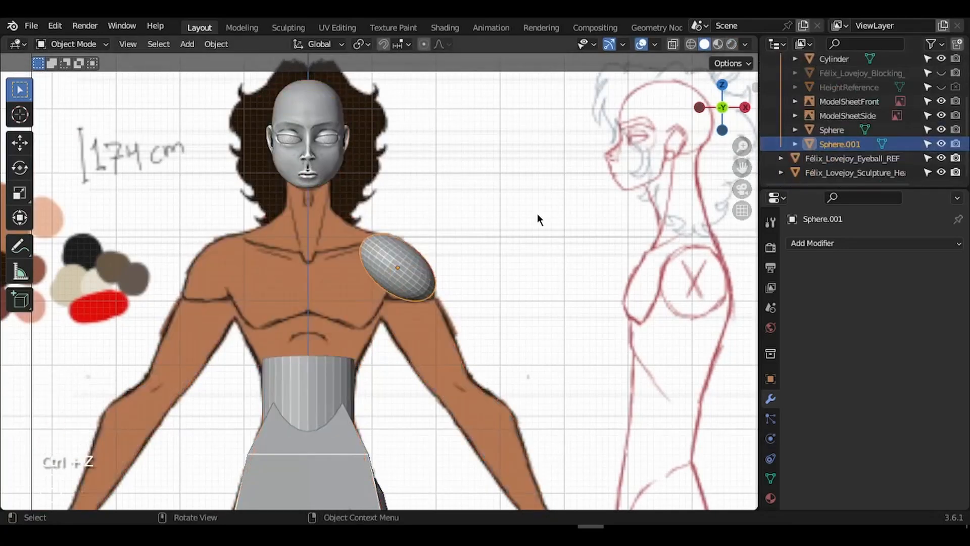
{"action": "scroll", "coordinate": [859, 126], "scroll_direction": "up", "scroll_amount": 2}
{"action": "left_click", "coordinate": [941, 87]}
{"action": "scroll", "coordinate": [425, 266], "scroll_direction": "down", "scroll_amount": 5}
Add another UV sphere for the upper arm, scale it down and move it below the shoulder.
{"action": "key", "text": "shift+a"}
{"action": "key", "text": "g"}
{"action": "key", "text": "KP_1"}
{"action": "key", "text": "s"}
{"action": "left_click", "coordinate": [373, 467]}
{"action": "scroll", "coordinate": [391, 309], "scroll_direction": "up", "scroll_amount": 6}
{"action": "key", "text": "g"}
Stretch the upper arm sphere along Z, rotate it to the arm's angle and scale it to fit the reference.
{"action": "key", "text": "s"}
{"action": "key", "text": "z"}
{"action": "key", "text": "r"}
{"action": "left_click", "coordinate": [610, 192]}
{"action": "key", "text": "s"}
{"action": "key", "text": "g"}
{"action": "key", "text": "s"}
Scale edge loops of the upper arm sphere to match the arm's outline in the front reference.
{"action": "key", "text": "Tab"}
{"action": "key", "text": "3"}
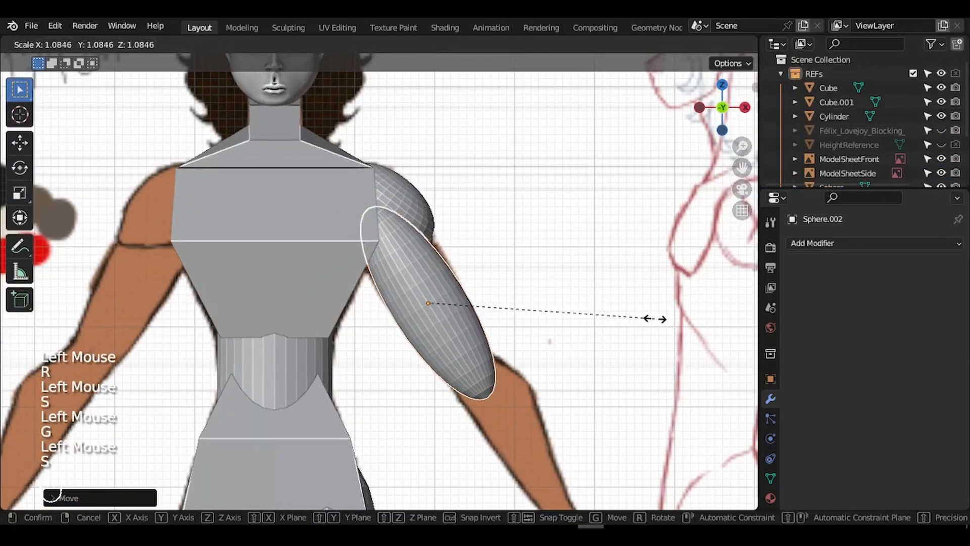
{"action": "left_click", "coordinate": [396, 238], "text": "alt"}
{"action": "key", "text": "s"}
{"action": "key", "text": "Escape"}
{"action": "key", "text": "s"}
{"action": "key", "text": "s"}
Move the upper arm along Y and scale it along Y to match its depth in side view.
{"action": "key", "text": "KP_3"}
{"action": "key", "text": "Tab"}
{"action": "key", "text": "g"}
{"action": "key", "text": "y"}
{"action": "key", "text": "s"}
{"action": "key", "text": "y"}
Scale the upper arm's selected geometry along Y while checking its thickness from above.
{"action": "key", "text": "KP_1"}
{"action": "key", "text": "KP_7"}
{"action": "key", "text": "Tab"}
{"action": "key", "text": "s"}
{"action": "key", "text": "y"}
{"action": "key", "text": "Tab"}
Duplicate the upper arm mesh and place the copy over the forearm in the front reference.
{"action": "key", "text": "KP_1"}
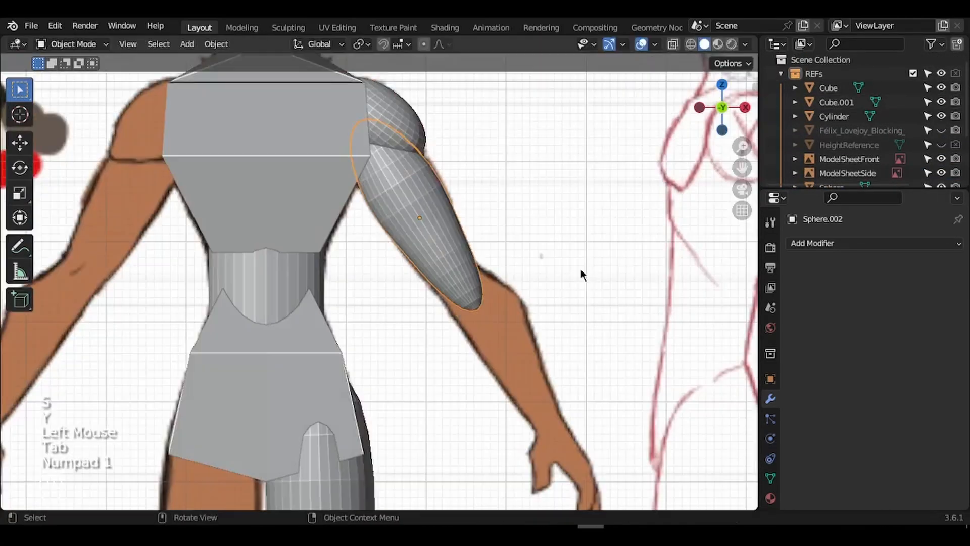
{"action": "scroll", "coordinate": [581, 273], "scroll_direction": "down", "scroll_amount": 2}
{"action": "key", "text": "shift+d"}
{"action": "left_click", "coordinate": [495, 288]}
Clear the forearm mesh's rotation and rotate it 90 degrees about Z.
{"action": "key", "text": "alt+r"}
{"action": "key", "text": "r"}
{"action": "key", "text": "z"}
{"action": "key", "text": "9"}
{"action": "key", "text": "0"}
{"action": "key", "text": "Return"}
Apply the forearm's transform, then scale it along Z, rotate and move it to line up with the reference forearm.
{"action": "key", "text": "a"}
{"action": "left_click", "coordinate": [471, 341]}
{"action": "key", "text": "ctrl+a"}
{"action": "key", "text": "s"}
{"action": "key", "text": "z"}
{"action": "key", "text": "r"}
{"action": "key", "text": "g"}
{"action": "left_click", "coordinate": [563, 225]}
Move forearm vertices with proportional editing to follow the elbow and wrist contours.
{"action": "key", "text": "Tab"}
{"action": "key", "text": "g"}
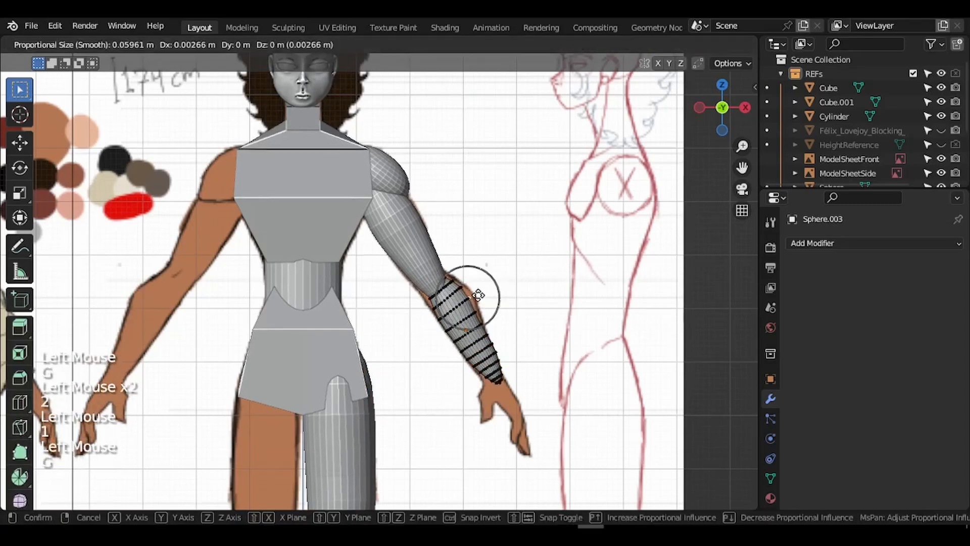
{"action": "left_click", "coordinate": [478, 293]}
{"action": "key", "text": "g"}
{"action": "left_click", "coordinate": [499, 380]}
Scale the forearm along Y, rotate it and move it along Y to align with the upper arm from above.
{"action": "key", "text": "KP_7"}
{"action": "key", "text": "Tab"}
{"action": "key", "text": "s"}
{"action": "key", "text": "y"}
{"action": "key", "text": "r"}
{"action": "key", "text": "g"}
{"action": "key", "text": "y"}
{"action": "left_click", "coordinate": [571, 328]}
Join the arm parts with the leg mesh, then add an X-axis Mirror modifier and apply it.
{"action": "key", "text": "ctrl+j"}
{"action": "left_click", "coordinate": [395, 223], "text": "shift"}
{"action": "key", "text": "ctrl+j"}
{"action": "left_click", "coordinate": [874, 243]}
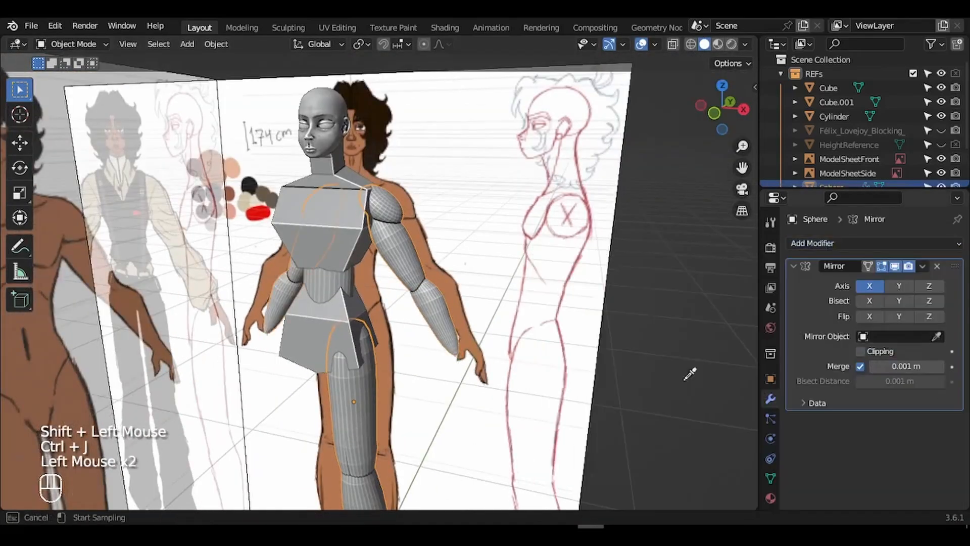
{"action": "key", "text": "ctrl+a"}
Join the mirrored limbs with the torso mesh and move the result out of the REFs collection.
{"action": "left_click", "coordinate": [360, 210], "text": "shift"}
{"action": "key", "text": "ctrl+j"}
{"action": "key", "text": "m"}
Rename the joined body object to Félix_Sculpture_Body_NEW and save the file.
{"action": "key", "text": "F2"}
{"action": "type", "text": "Félix_Sculptur"}
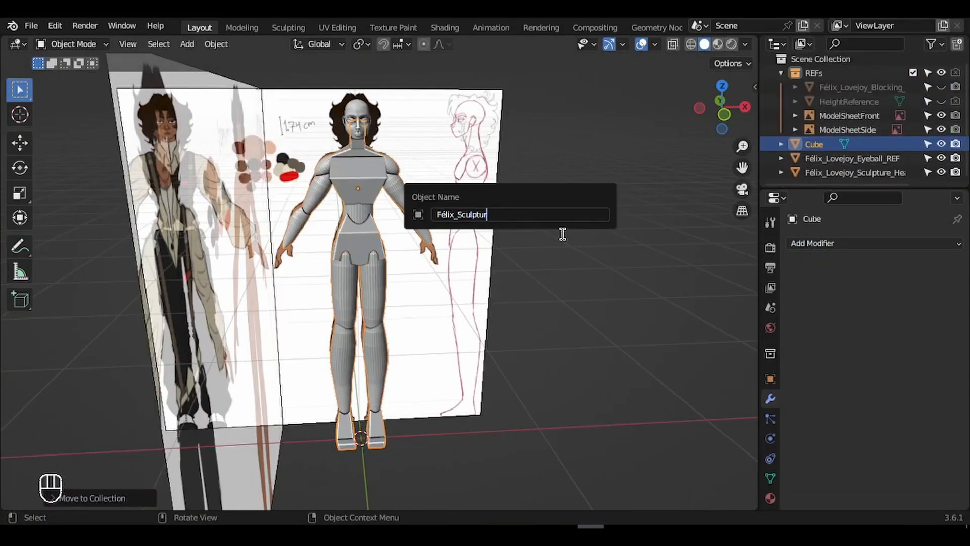
{"action": "type", "text": "e_Body_NEW"}
{"action": "key", "text": "Return"}
{"action": "key", "text": "ctrl+s"}
{"action": "key", "text": "ctrl+s"}
Put the body mesh into Sculpt Mode and voxel-remesh it into one continuous surface.
{"action": "key", "text": "ctrl+Tab"}
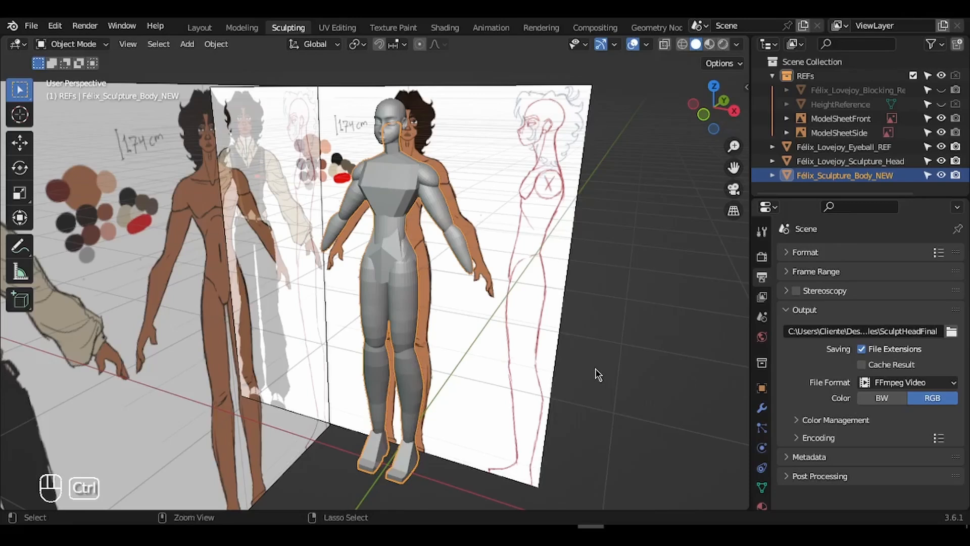
{"action": "middle_click_drag", "start_coordinate": [598, 374], "coordinate": [596, 369]}
{"action": "key", "text": "ctrl+Tab"}
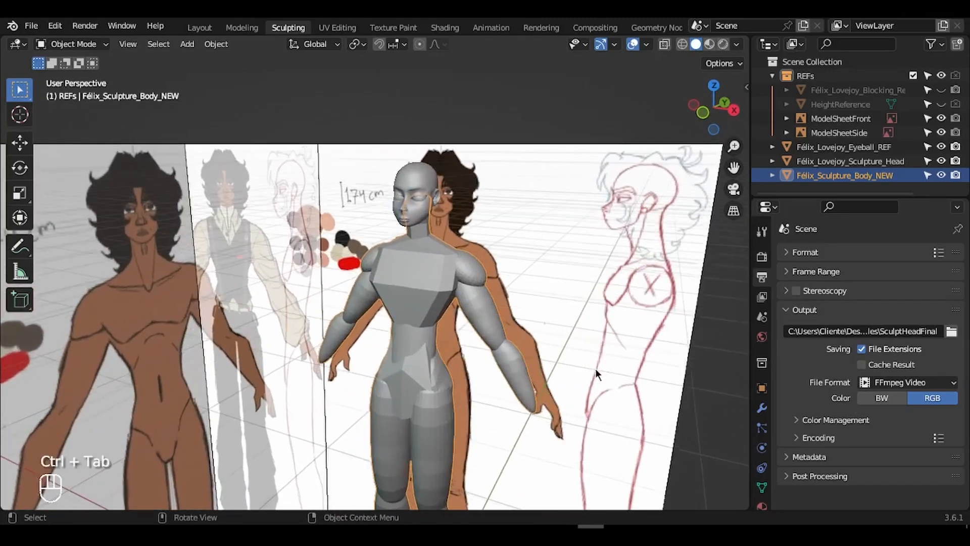
{"action": "key", "text": "ctrl+Tab"}
{"action": "left_click", "coordinate": [595, 485]}
{"action": "middle_click_drag", "start_coordinate": [548, 292], "coordinate": [547, 294], "text": "ctrl"}
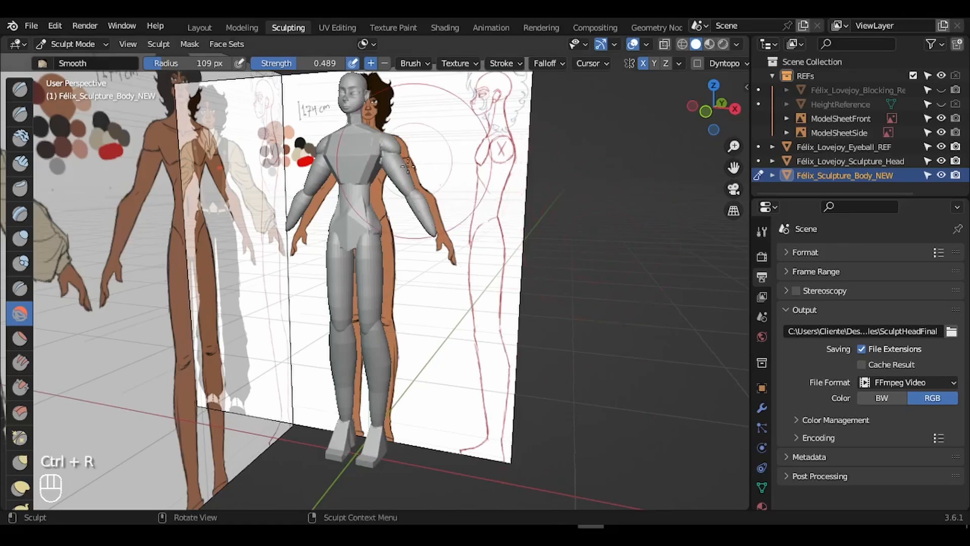
Set the Smooth brush radius to 68 px and smooth the chest, waist, neck base and front of the shoulders.
{"action": "left_click_drag", "start_coordinate": [733, 167], "coordinate": [736, 257]}
{"action": "left_click_drag", "start_coordinate": [735, 145], "coordinate": [735, 126]}
{"action": "left_click_drag", "start_coordinate": [736, 167], "coordinate": [736, 249]}
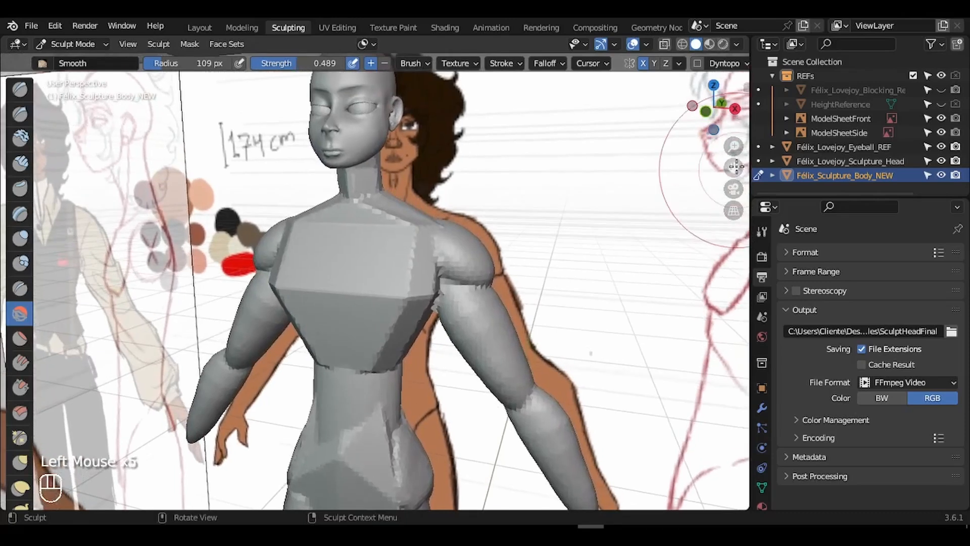
{"action": "left_click_drag", "start_coordinate": [737, 145], "coordinate": [737, 154]}
{"action": "key", "text": "f"}
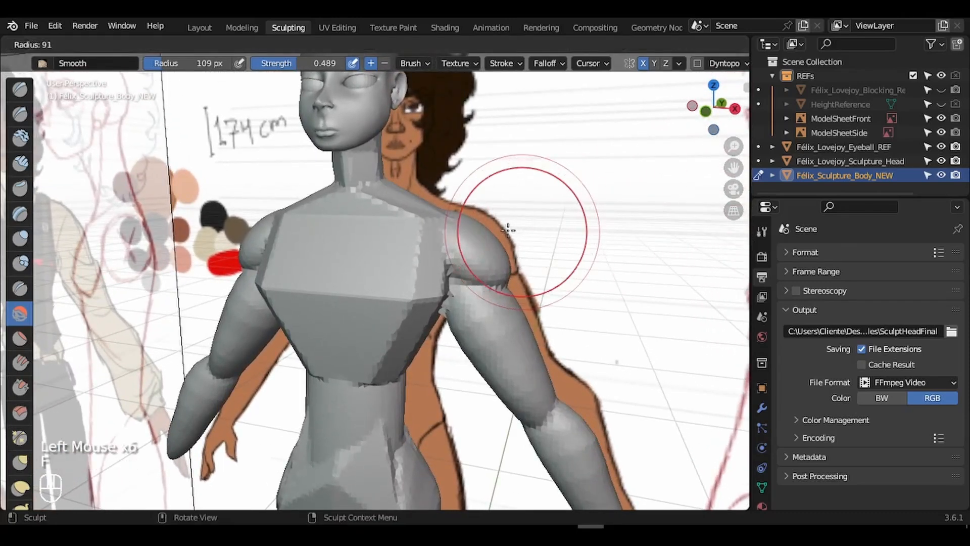
{"action": "left_click", "coordinate": [492, 226]}
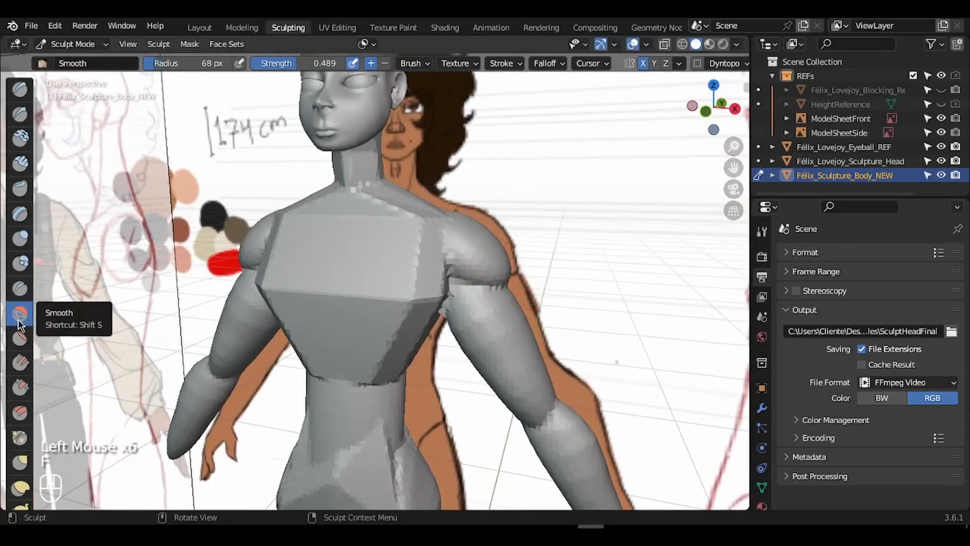
{"action": "left_click_drag", "start_coordinate": [368, 312], "coordinate": [423, 281]}
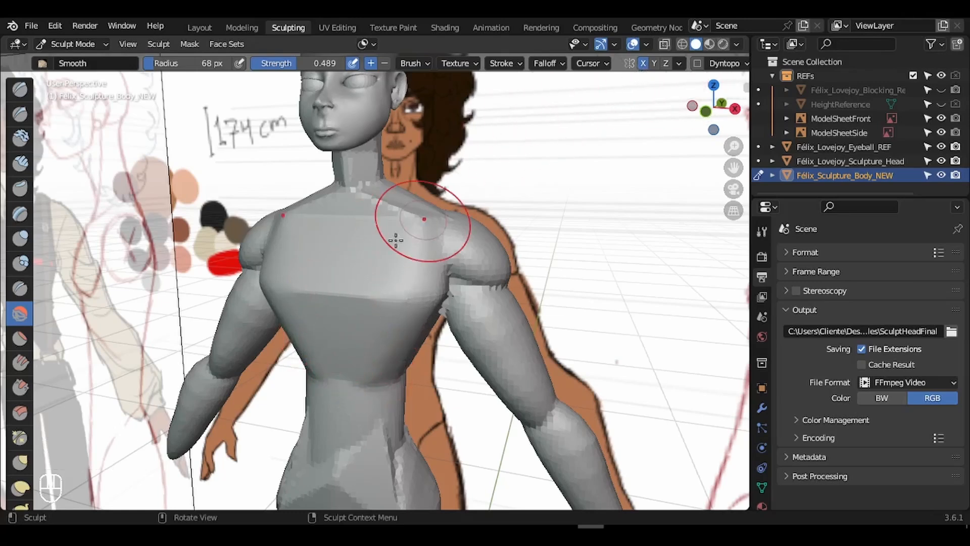
{"action": "left_click_drag", "start_coordinate": [396, 241], "coordinate": [371, 203]}
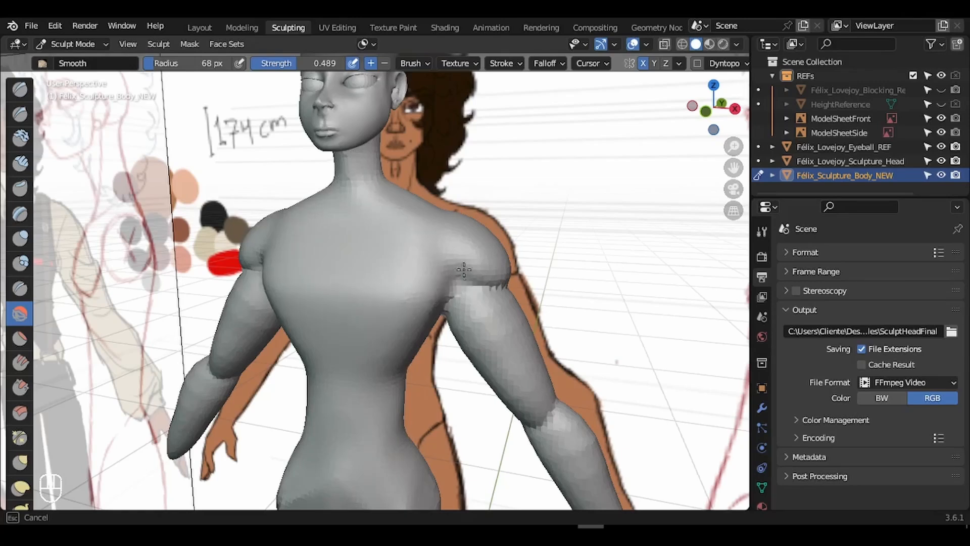
Smooth the hard edges across the upper back, shoulder blades and waist from behind.
{"action": "mouse_move", "coordinate": [713, 107]}
{"action": "left_mouse_down"}
{"action": "mouse_move", "coordinate": [548, 121]}
{"action": "mouse_move", "coordinate": [291, 261]}
{"action": "mouse_move", "coordinate": [286, 285]}
{"action": "mouse_move", "coordinate": [365, 374]}
{"action": "left_mouse_up"}
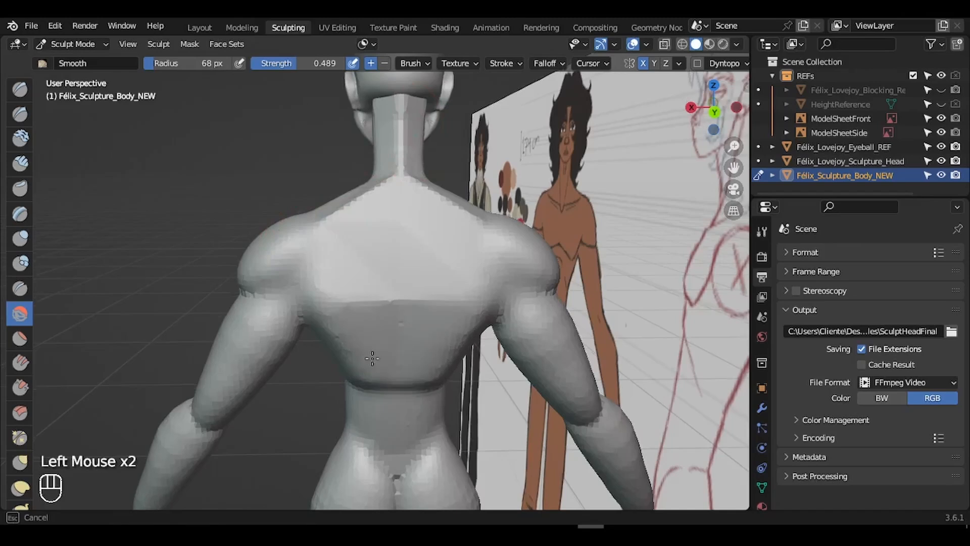
{"action": "mouse_move", "coordinate": [390, 277]}
{"action": "left_mouse_down"}
{"action": "mouse_move", "coordinate": [351, 258]}
{"action": "mouse_move", "coordinate": [283, 343]}
{"action": "left_mouse_up"}
{"action": "scroll", "coordinate": [351, 258], "scroll_direction": "down", "scroll_amount": 2}
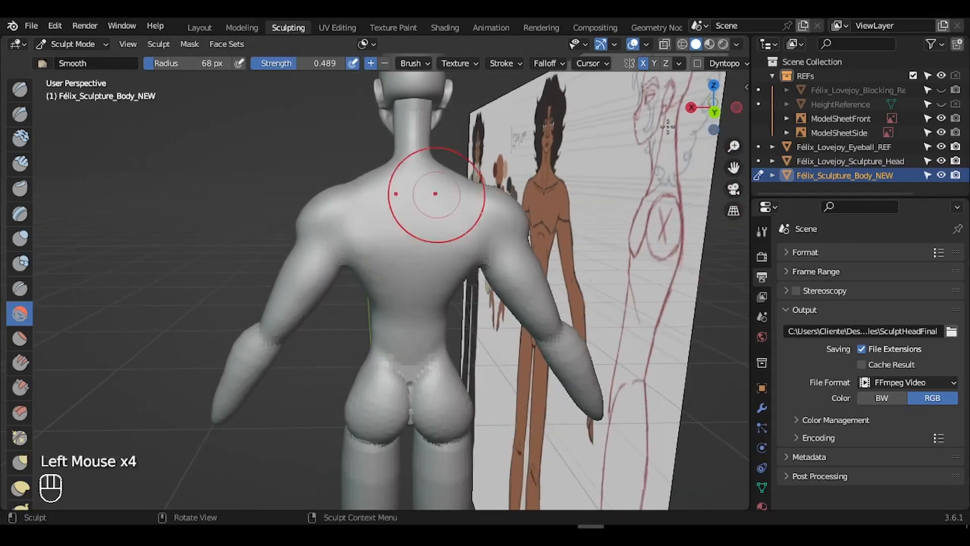
Set the Smooth brush radius to 48 px and smooth the buttocks and the crease where they meet the thighs.
{"action": "left_click_drag", "start_coordinate": [713, 107], "coordinate": [323, 121]}
{"action": "left_click", "coordinate": [714, 108]}
{"action": "left_click_drag", "start_coordinate": [734, 146], "coordinate": [733, 91]}
{"action": "left_click_drag", "start_coordinate": [733, 168], "coordinate": [733, 76]}
{"action": "key", "text": "f"}
{"action": "mouse_move", "coordinate": [423, 288]}
{"action": "left_mouse_down"}
{"action": "mouse_move", "coordinate": [379, 329]}
{"action": "mouse_move", "coordinate": [423, 389]}
{"action": "left_mouse_up"}
{"action": "left_click_drag", "start_coordinate": [713, 107], "coordinate": [526, 114]}
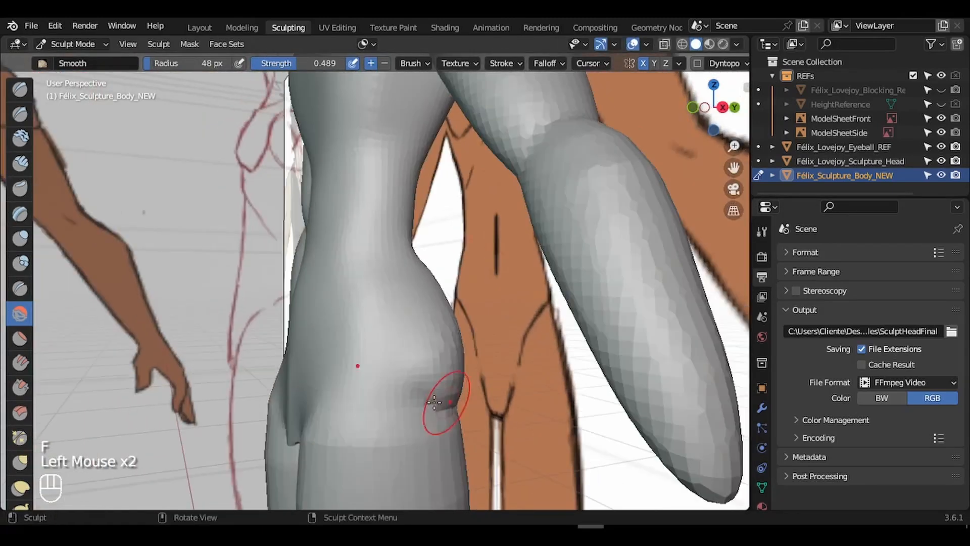
{"action": "left_click_drag", "start_coordinate": [434, 402], "coordinate": [431, 362]}
Smooth the hip and upper-thigh seams from the remaining sides and save the file.
{"action": "left_click_drag", "start_coordinate": [714, 107], "coordinate": [828, 107]}
{"action": "mouse_move", "coordinate": [324, 364]}
{"action": "left_mouse_down"}
{"action": "mouse_move", "coordinate": [349, 377]}
{"action": "mouse_move", "coordinate": [258, 384]}
{"action": "left_mouse_up"}
{"action": "left_click_drag", "start_coordinate": [714, 107], "coordinate": [501, 107]}
{"action": "mouse_move", "coordinate": [364, 344]}
{"action": "left_mouse_down"}
{"action": "mouse_move", "coordinate": [382, 312]}
{"action": "mouse_move", "coordinate": [385, 356]}
{"action": "left_mouse_up"}
{"action": "left_click_drag", "start_coordinate": [734, 167], "coordinate": [733, 369]}
{"action": "left_click", "coordinate": [374, 214]}
{"action": "key", "text": "ctrl+s"}
{"action": "mouse_move", "coordinate": [268, 203]}
{"action": "left_mouse_down"}
{"action": "mouse_move", "coordinate": [249, 208]}
{"action": "mouse_move", "coordinate": [204, 183]}
{"action": "left_mouse_up"}
Pull the chest and upper-back outlines towards the side model sheet with the Grab brush at 115 px radius.
{"action": "left_click", "coordinate": [692, 106]}
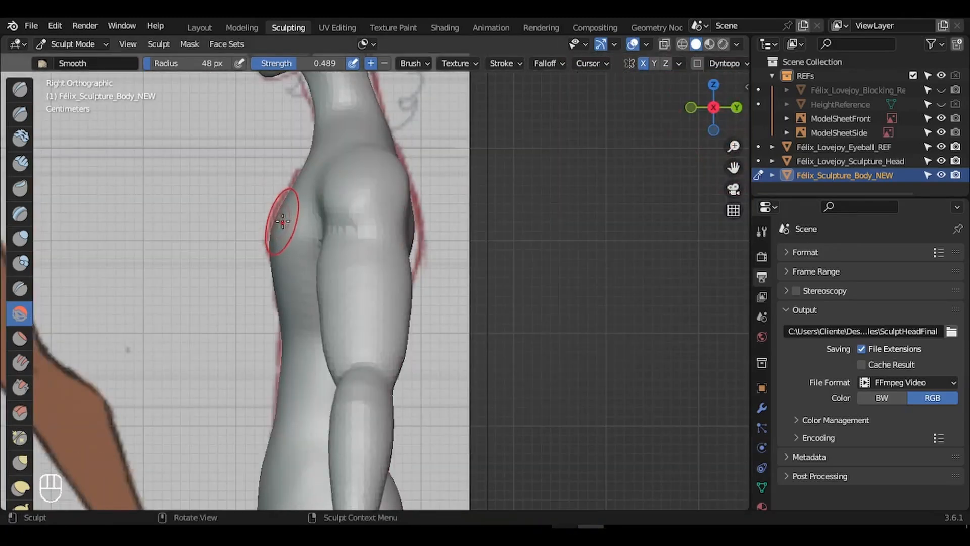
{"action": "key", "text": "g"}
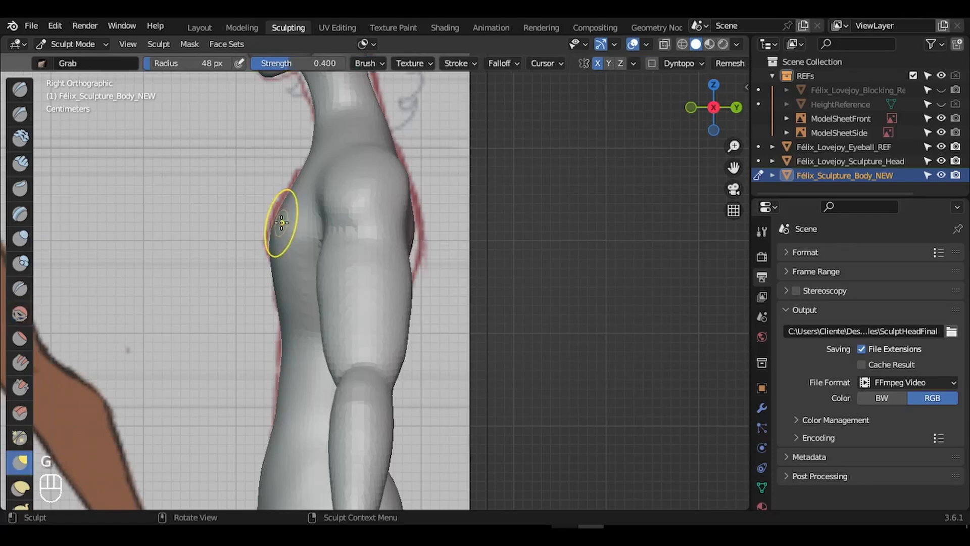
{"action": "key", "text": "f"}
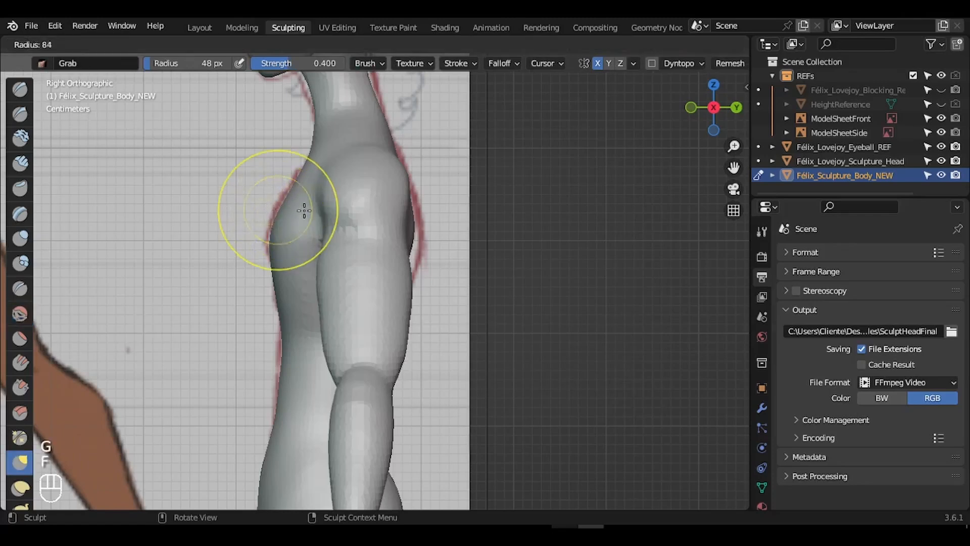
{"action": "left_click", "coordinate": [325, 207]}
{"action": "left_click_drag", "start_coordinate": [288, 198], "coordinate": [285, 196]}
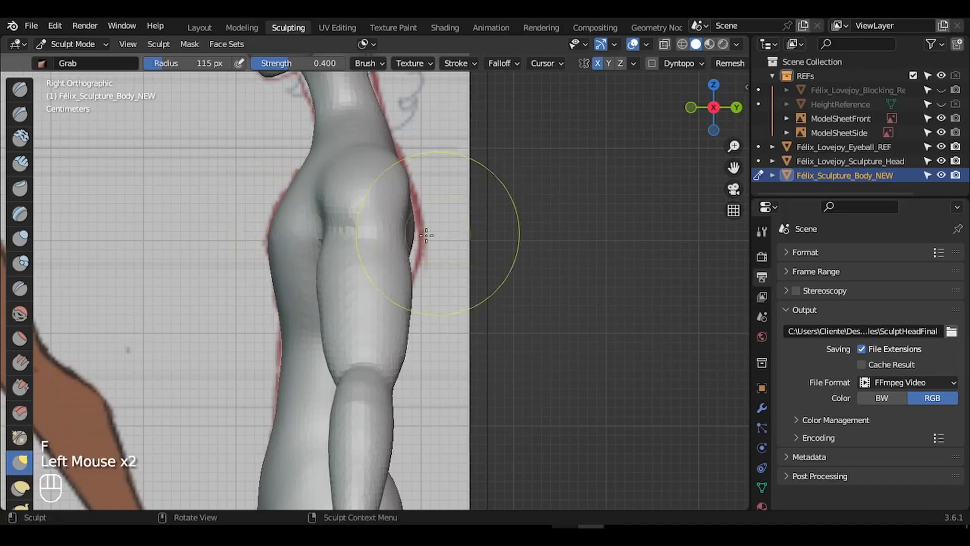
{"action": "left_click_drag", "start_coordinate": [411, 232], "coordinate": [419, 229]}
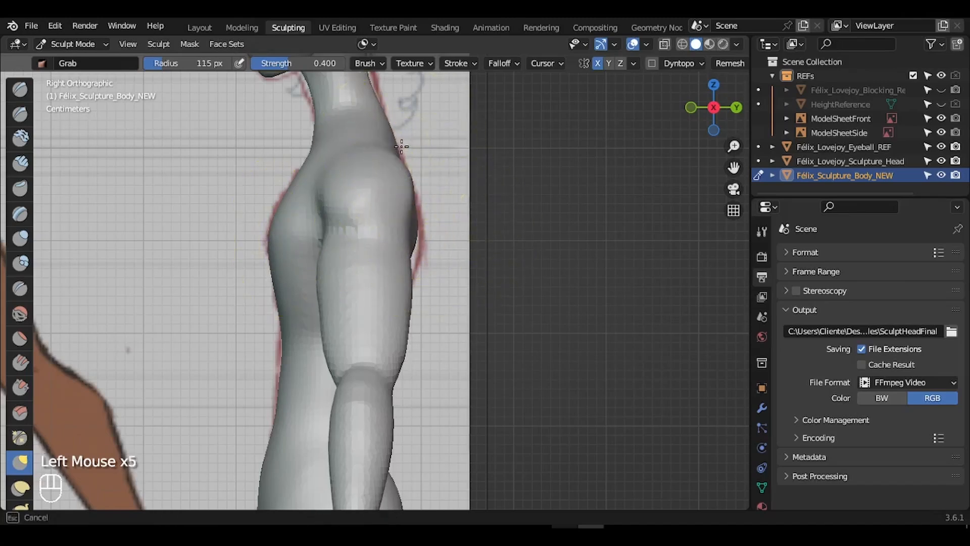
Smooth the upper back and shoulder blades with the Smooth brush at 75 px radius.
{"action": "left_click_drag", "start_coordinate": [719, 131], "coordinate": [679, 157]}
{"action": "left_click", "coordinate": [20, 314]}
{"action": "key", "text": "f"}
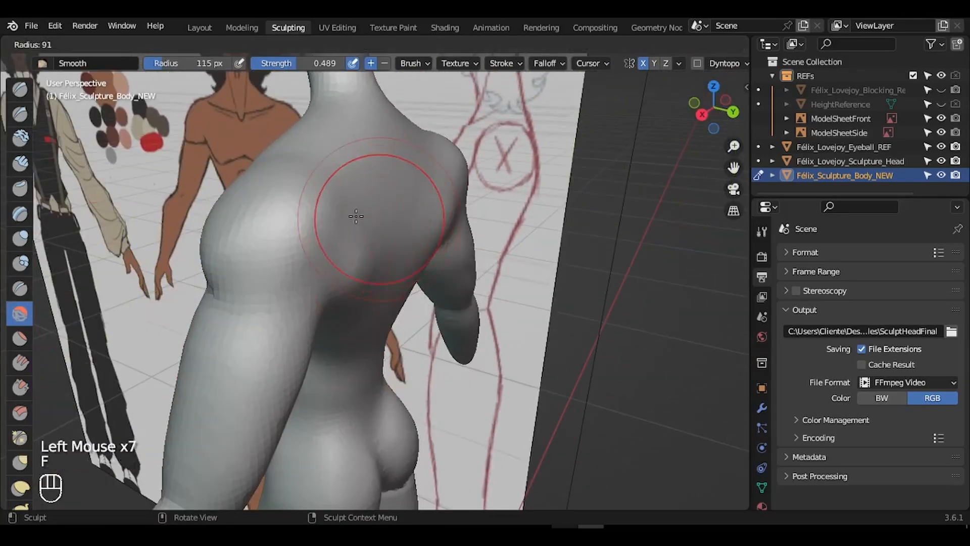
{"action": "left_click", "coordinate": [353, 218]}
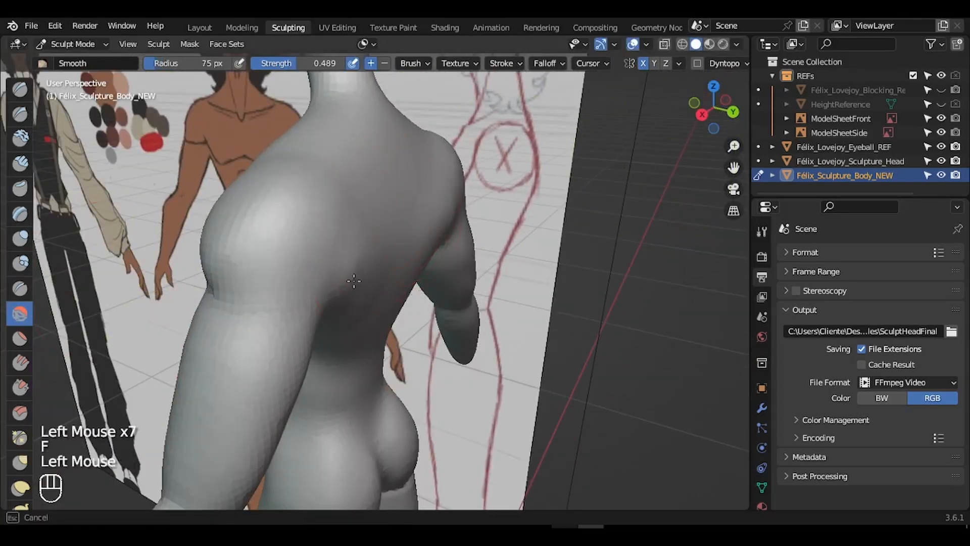
{"action": "left_click_drag", "start_coordinate": [690, 121], "coordinate": [662, 127]}
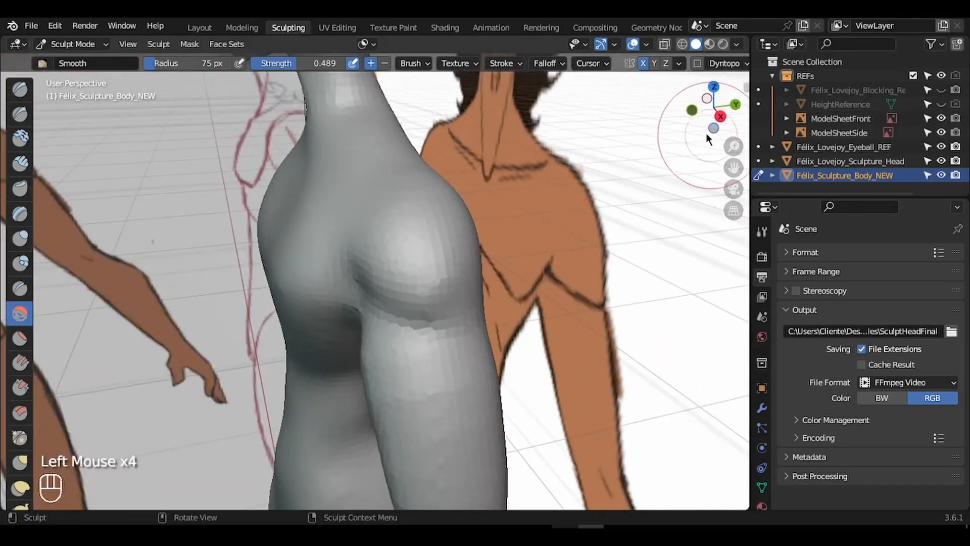
Smooth the junctions between the chest, shoulders and upper arms, including the armpits.
{"action": "left_click_drag", "start_coordinate": [706, 132], "coordinate": [731, 108]}
{"action": "mouse_move", "coordinate": [734, 146]}
{"action": "left_mouse_down"}
{"action": "mouse_move", "coordinate": [719, 210]}
{"action": "mouse_move", "coordinate": [697, 244]}
{"action": "mouse_move", "coordinate": [619, 233]}
{"action": "left_mouse_up"}
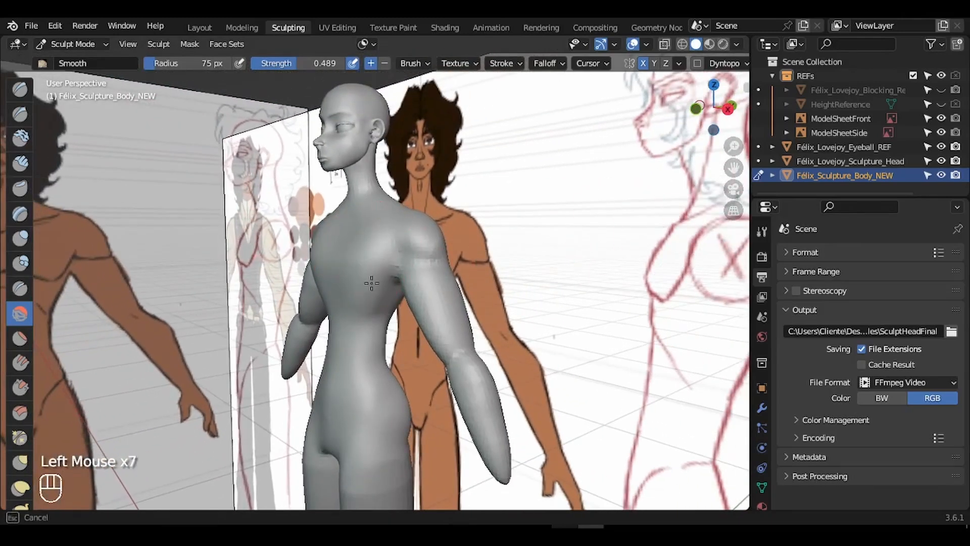
{"action": "left_click_drag", "start_coordinate": [701, 134], "coordinate": [724, 204]}
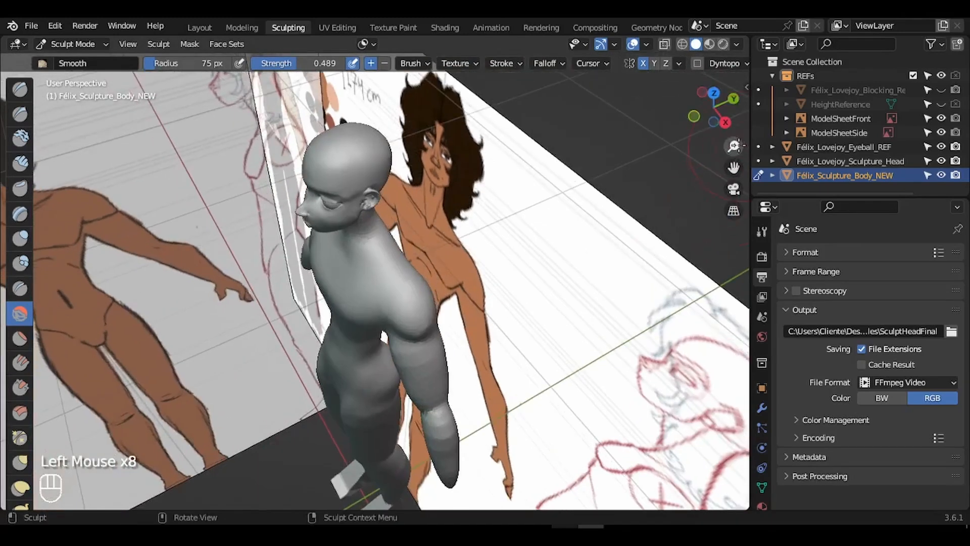
{"action": "mouse_move", "coordinate": [735, 145]}
{"action": "left_mouse_down"}
{"action": "mouse_move", "coordinate": [733, 118]}
{"action": "mouse_move", "coordinate": [710, 86]}
{"action": "left_mouse_up"}
{"action": "left_click_drag", "start_coordinate": [734, 146], "coordinate": [733, 121]}
{"action": "mouse_move", "coordinate": [461, 253]}
{"action": "left_mouse_down"}
{"action": "mouse_move", "coordinate": [518, 359]}
{"action": "mouse_move", "coordinate": [465, 386]}
{"action": "left_mouse_up"}
Pull the shoulder and armpit contours to the front model sheet with the Grab brush at 79 px radius.
{"action": "left_click", "coordinate": [704, 108]}
{"action": "left_click_drag", "start_coordinate": [734, 146], "coordinate": [726, 189]}
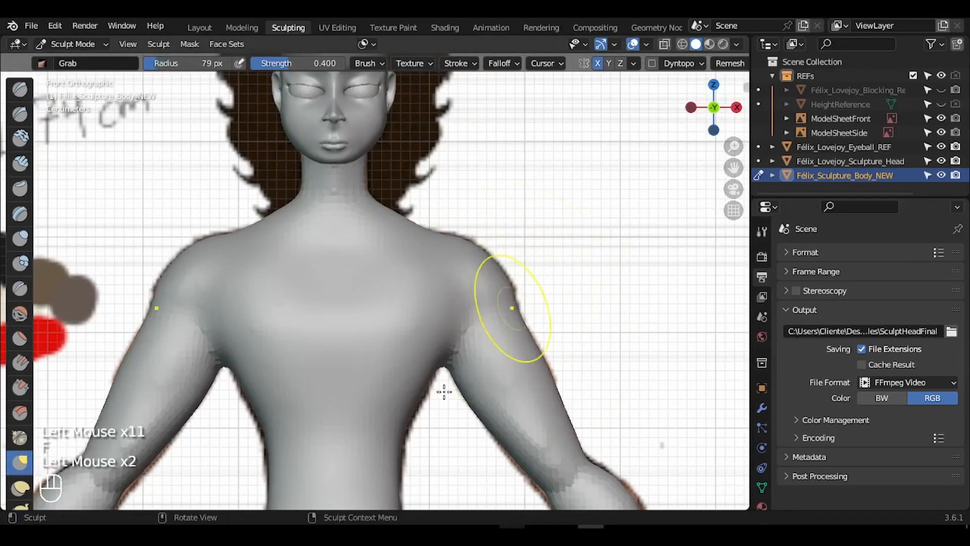
{"action": "left_click_drag", "start_coordinate": [444, 392], "coordinate": [437, 382]}
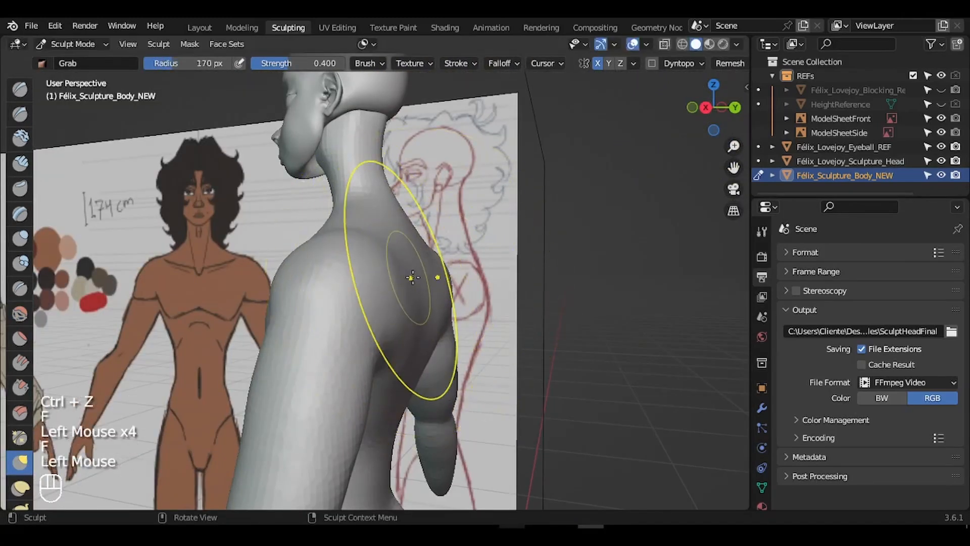
Grab the upper back at 170 px radius, then fit the throat and chest to the side model sheet at 119 px.
{"action": "left_click_drag", "start_coordinate": [412, 277], "coordinate": [404, 276]}
{"action": "key", "text": "f"}
{"action": "left_click", "coordinate": [706, 108]}
{"action": "key", "text": "f"}
{"action": "left_click_drag", "start_coordinate": [419, 324], "coordinate": [424, 328]}
{"action": "key", "text": "f"}
{"action": "left_click", "coordinate": [309, 183]}
{"action": "left_click_drag", "start_coordinate": [301, 179], "coordinate": [305, 181]}
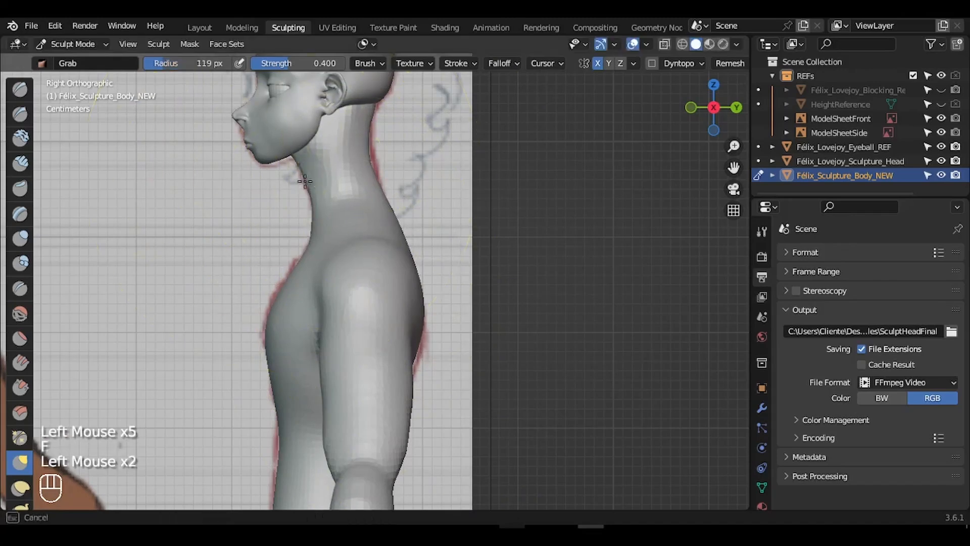
{"action": "left_click_drag", "start_coordinate": [275, 319], "coordinate": [270, 319]}
Switch to the Crease brush and set its radius to 27 px for the neck and collarbone area.
{"action": "left_click_drag", "start_coordinate": [734, 167], "coordinate": [745, 53]}
{"action": "left_click_drag", "start_coordinate": [734, 146], "coordinate": [735, 174]}
{"action": "mouse_move", "coordinate": [713, 107]}
{"action": "left_mouse_down"}
{"action": "mouse_move", "coordinate": [713, 187]}
{"action": "mouse_move", "coordinate": [649, 180]}
{"action": "left_mouse_up"}
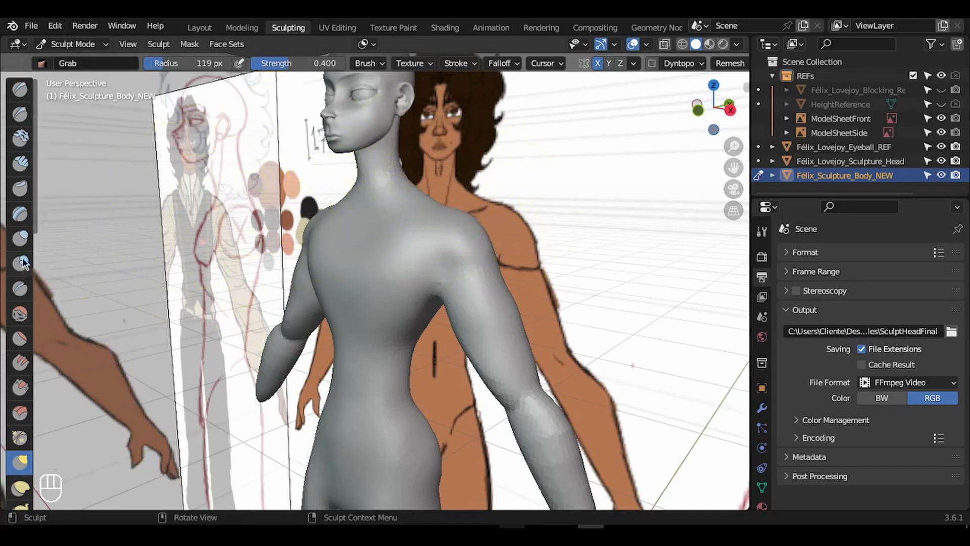
{"action": "left_click", "coordinate": [20, 288]}
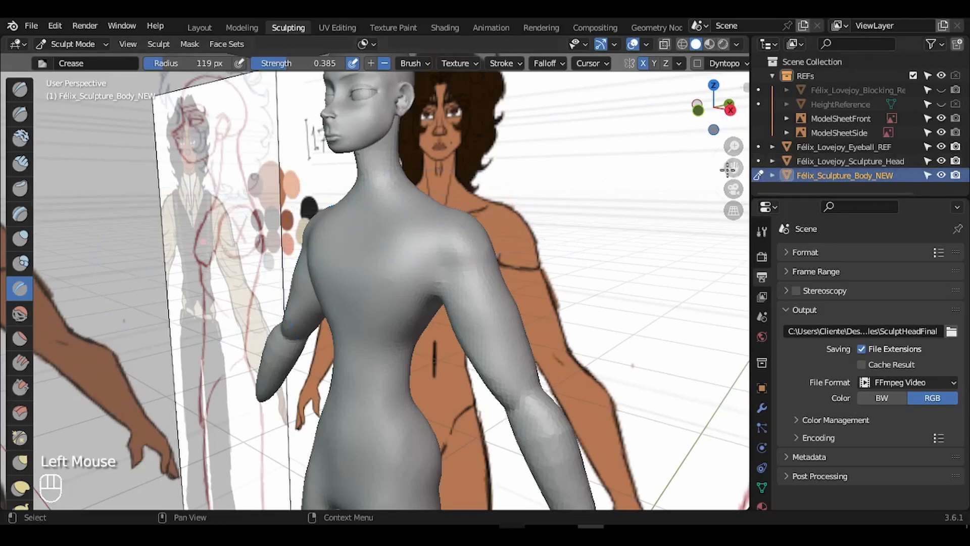
{"action": "left_click_drag", "start_coordinate": [734, 168], "coordinate": [742, 187]}
{"action": "left_click_drag", "start_coordinate": [734, 143], "coordinate": [728, 108]}
{"action": "key", "text": "f"}
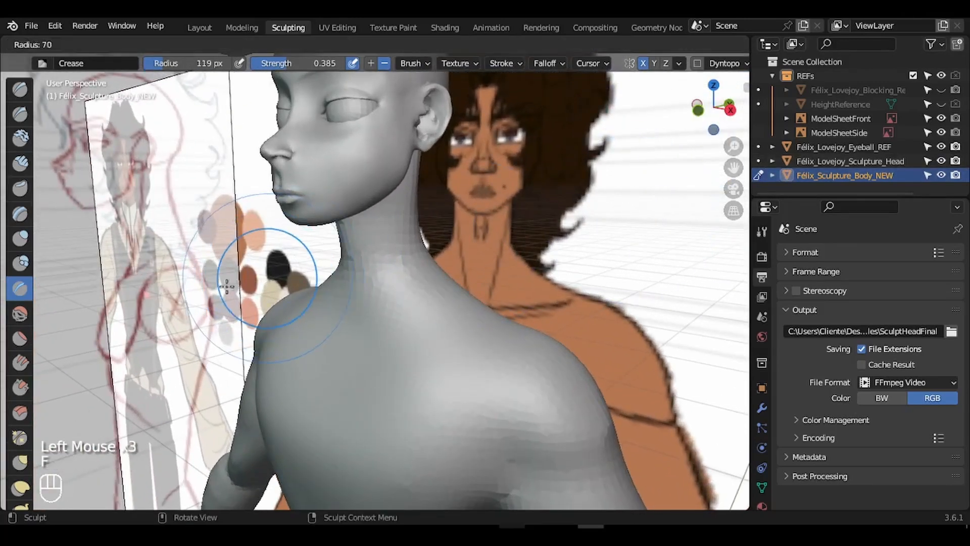
{"action": "left_click", "coordinate": [229, 274]}
Examine the neck, collarbone, chest and abdomen lines of the front model sheet through the mesh using X-ray.
{"action": "left_click", "coordinate": [698, 110]}
{"action": "left_click", "coordinate": [666, 46]}
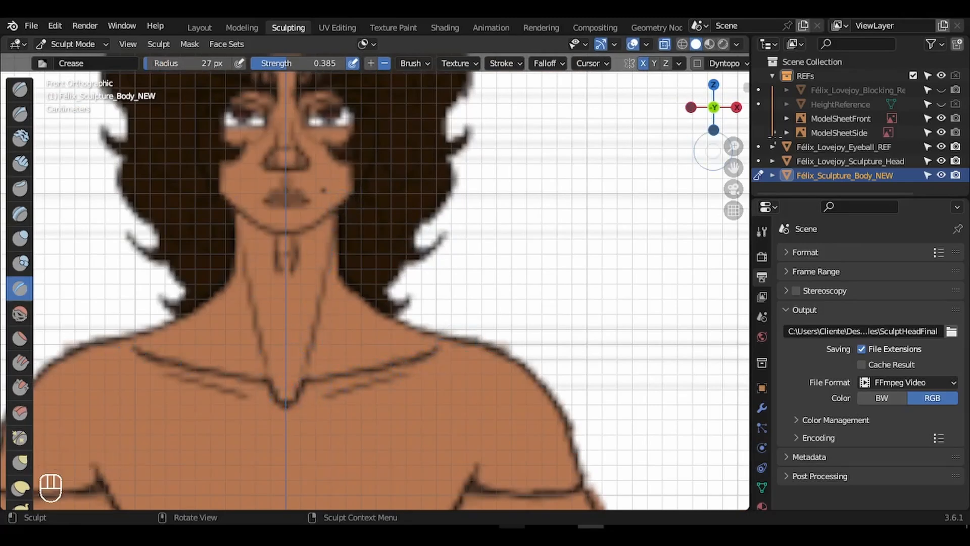
{"action": "left_click_drag", "start_coordinate": [734, 146], "coordinate": [752, 108]}
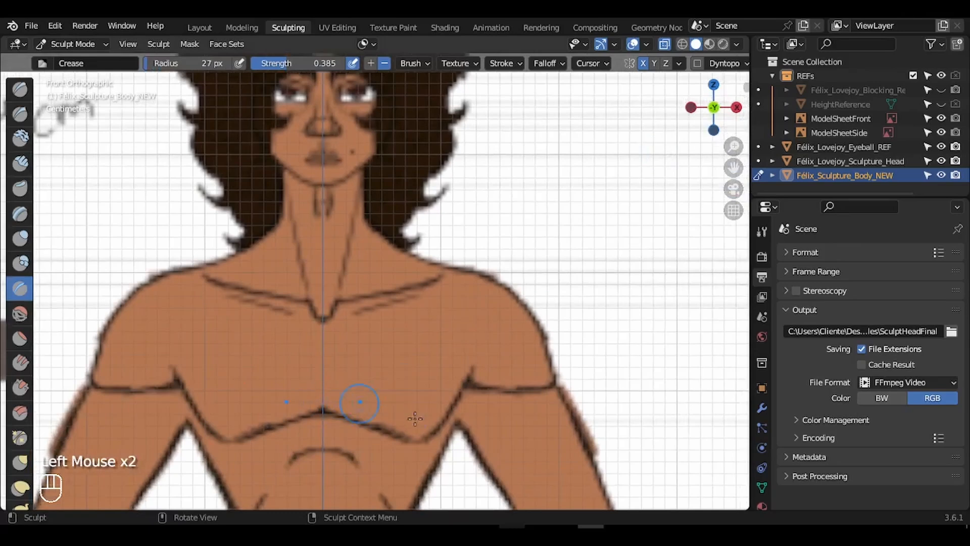
{"action": "left_click_drag", "start_coordinate": [734, 146], "coordinate": [734, 221]}
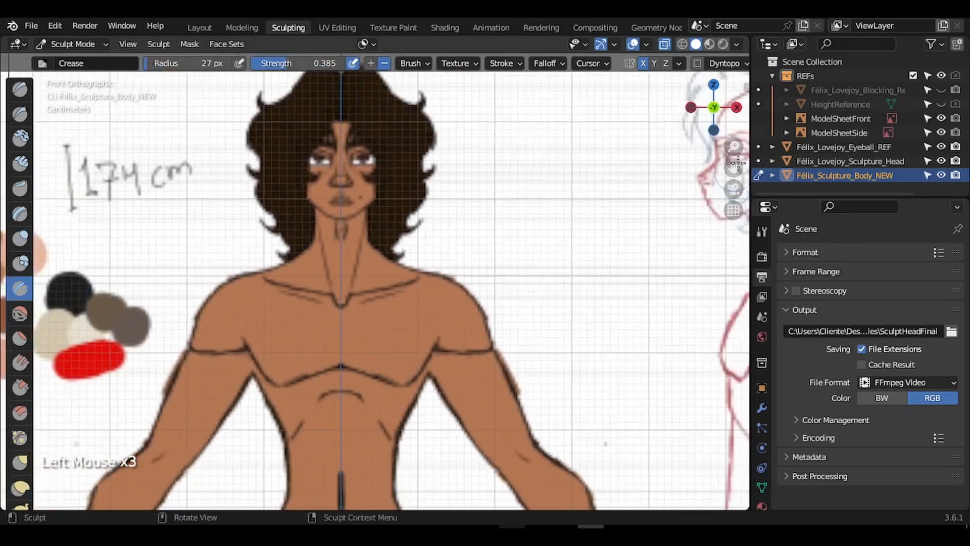
{"action": "left_click_drag", "start_coordinate": [734, 167], "coordinate": [724, 68]}
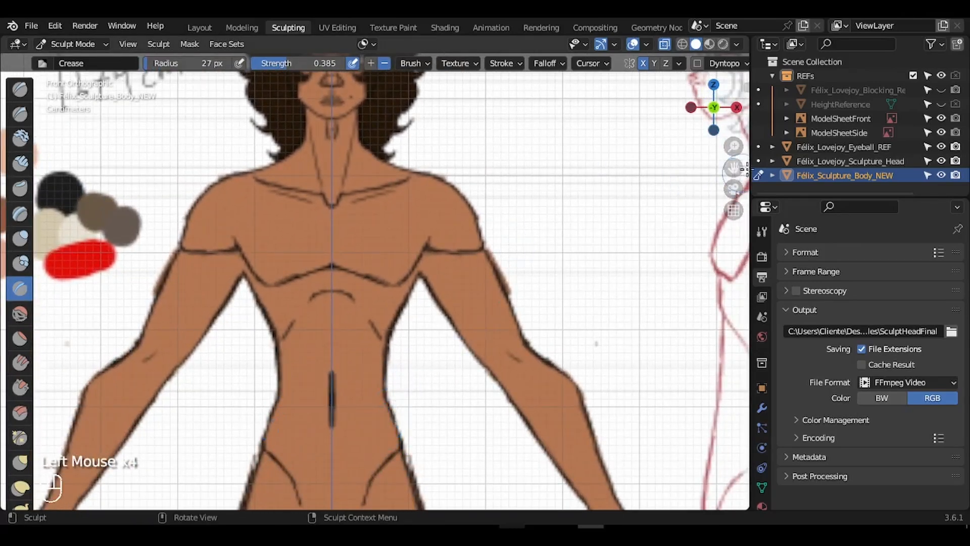
{"action": "left_click", "coordinate": [733, 167]}
{"action": "left_click_drag", "start_coordinate": [734, 167], "coordinate": [732, 249]}
{"action": "left_click_drag", "start_coordinate": [733, 146], "coordinate": [705, 83]}
{"action": "left_click", "coordinate": [665, 44]}
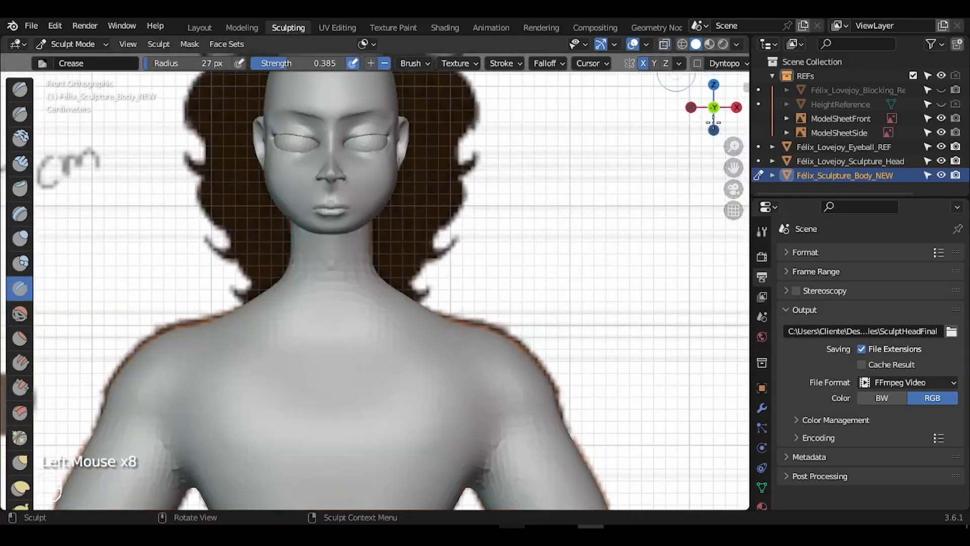
Crease the neck muscle and collarbone lines at 14 px radius, tracing the front model sheet with X-ray.
{"action": "left_click_drag", "start_coordinate": [733, 167], "coordinate": [735, 201]}
{"action": "left_click_drag", "start_coordinate": [734, 146], "coordinate": [735, 118]}
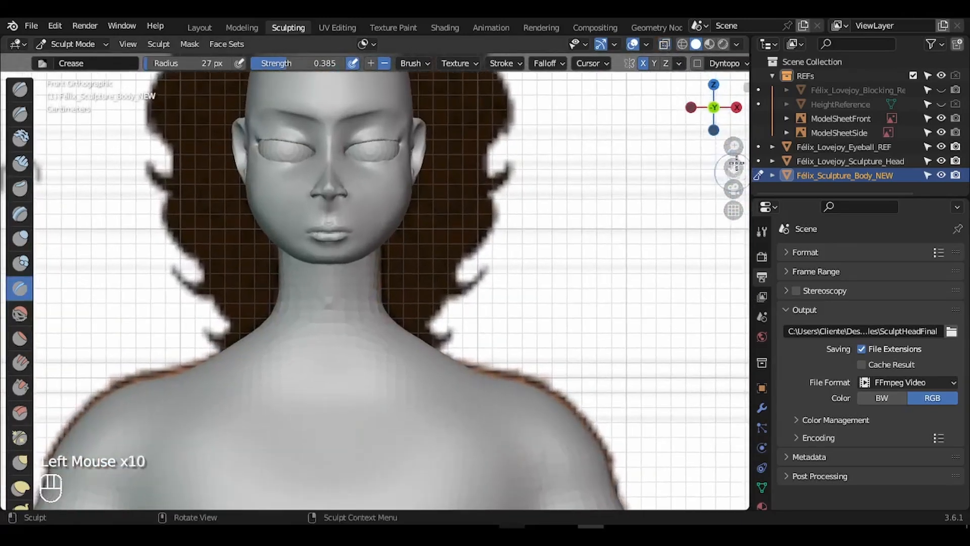
{"action": "left_click_drag", "start_coordinate": [737, 164], "coordinate": [755, 114]}
{"action": "key", "text": "f"}
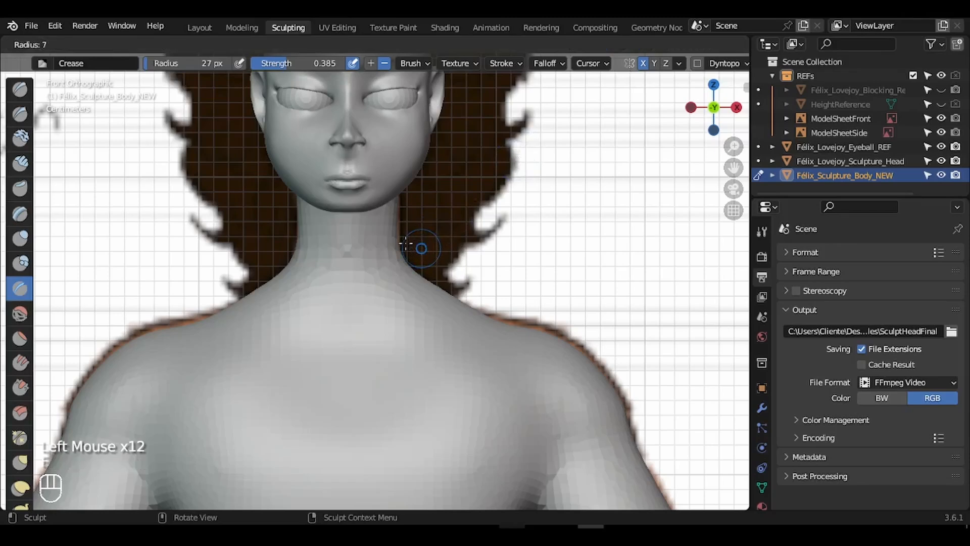
{"action": "left_click", "coordinate": [414, 248]}
{"action": "left_click", "coordinate": [665, 44]}
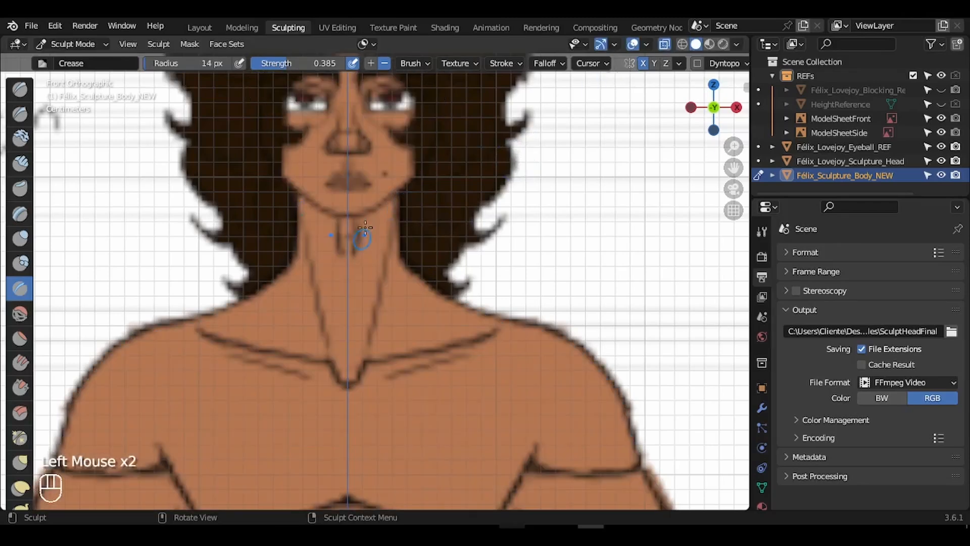
{"action": "left_click_drag", "start_coordinate": [393, 212], "coordinate": [384, 284]}
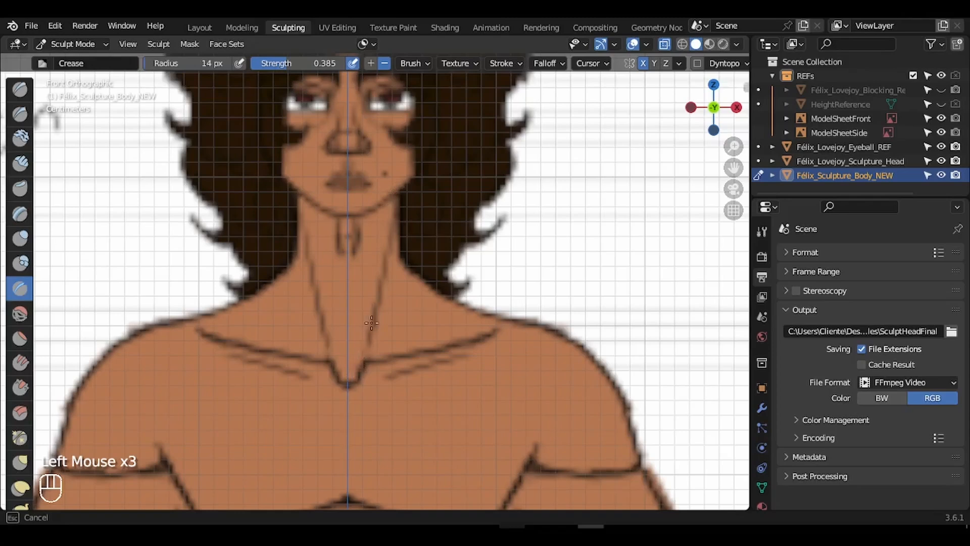
{"action": "mouse_move", "coordinate": [360, 376]}
{"action": "left_mouse_down"}
{"action": "mouse_move", "coordinate": [349, 380]}
{"action": "mouse_move", "coordinate": [427, 349]}
{"action": "left_mouse_up"}
{"action": "left_click_drag", "start_coordinate": [483, 330], "coordinate": [487, 327]}
Deepen the neck hollows and the area above the collarbones from a three-quarter view, creasing at 40 px and then 29 px.
{"action": "left_click", "coordinate": [665, 44]}
{"action": "left_click_drag", "start_coordinate": [680, 117], "coordinate": [617, 139]}
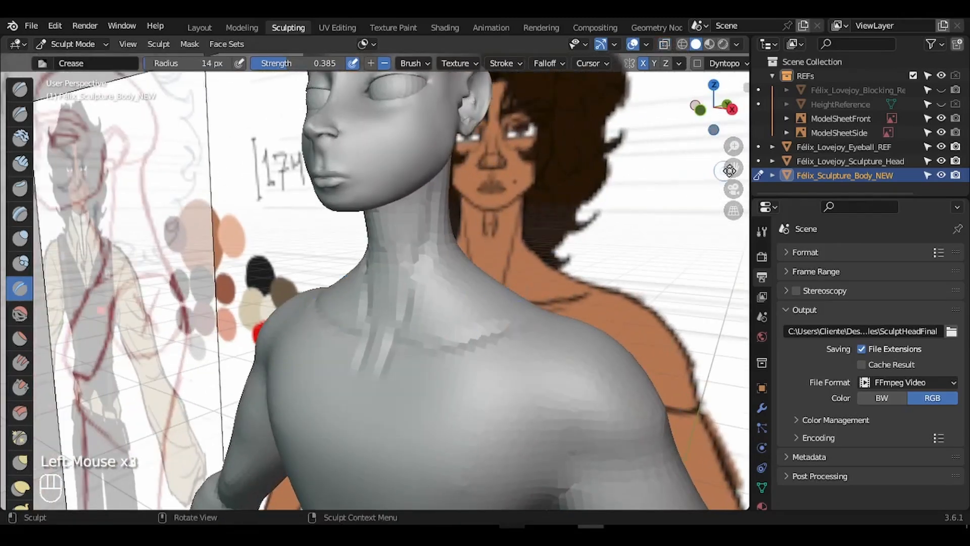
{"action": "left_click_drag", "start_coordinate": [730, 171], "coordinate": [720, 170]}
{"action": "key", "text": "f"}
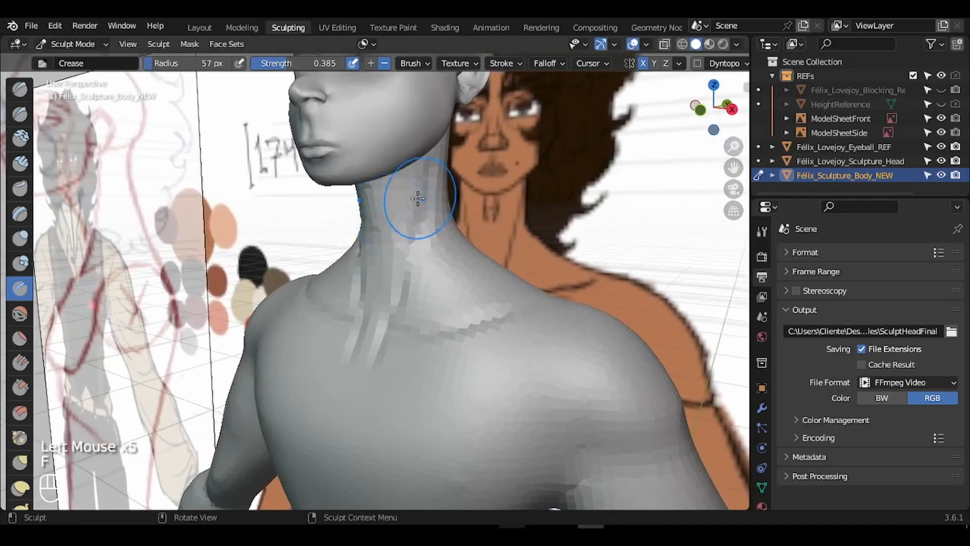
{"action": "key", "text": "f"}
{"action": "left_click", "coordinate": [419, 186]}
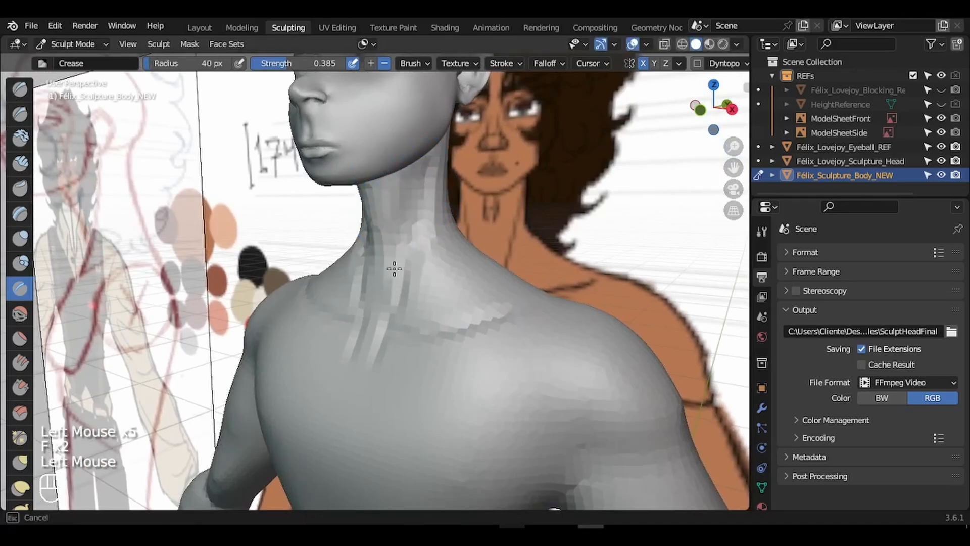
{"action": "left_click_drag", "start_coordinate": [385, 223], "coordinate": [390, 225]}
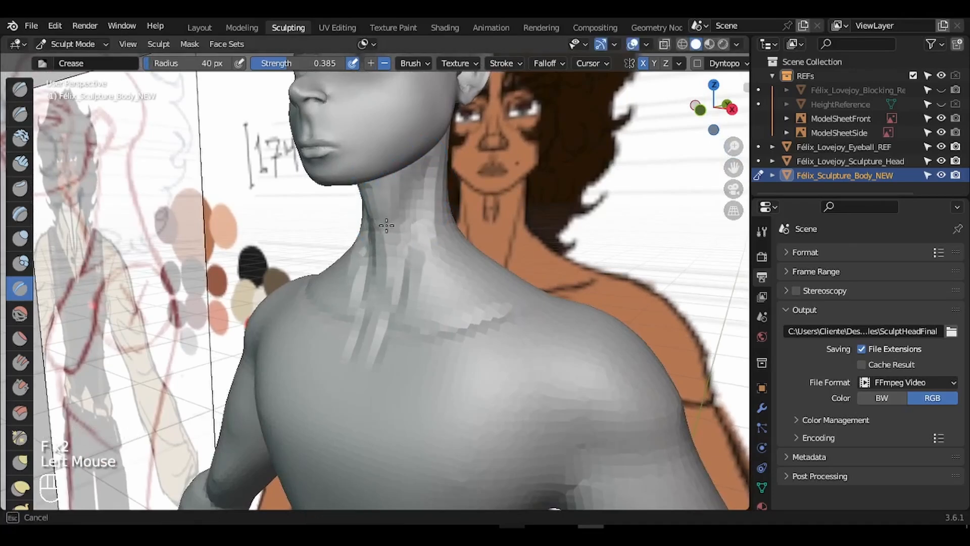
{"action": "mouse_move", "coordinate": [398, 278]}
{"action": "left_mouse_down"}
{"action": "mouse_move", "coordinate": [422, 302]}
{"action": "mouse_move", "coordinate": [468, 307]}
{"action": "mouse_move", "coordinate": [481, 299]}
{"action": "mouse_move", "coordinate": [435, 297]}
{"action": "mouse_move", "coordinate": [455, 313]}
{"action": "mouse_move", "coordinate": [372, 309]}
{"action": "mouse_move", "coordinate": [373, 322]}
{"action": "mouse_move", "coordinate": [376, 311]}
{"action": "left_mouse_up"}
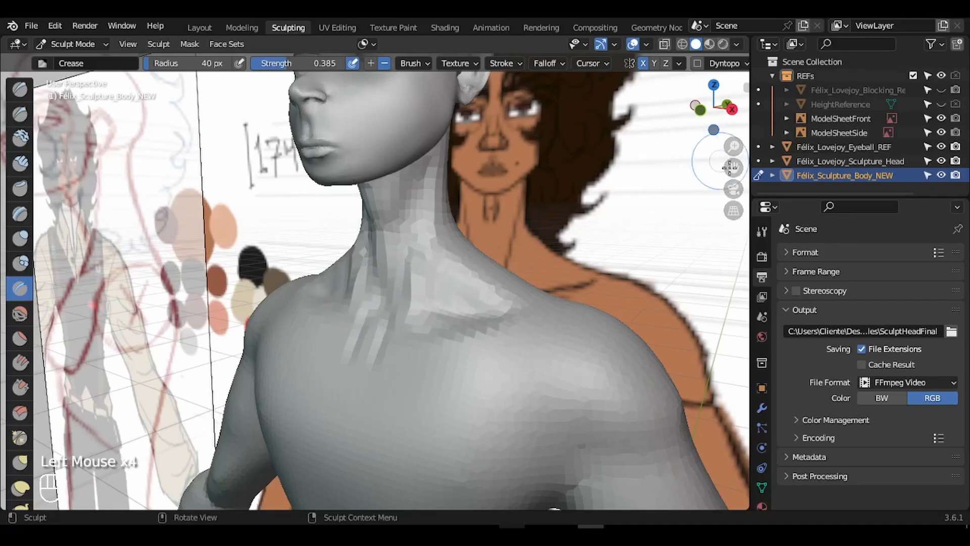
{"action": "left_click_drag", "start_coordinate": [730, 167], "coordinate": [720, 137]}
{"action": "key", "text": "f"}
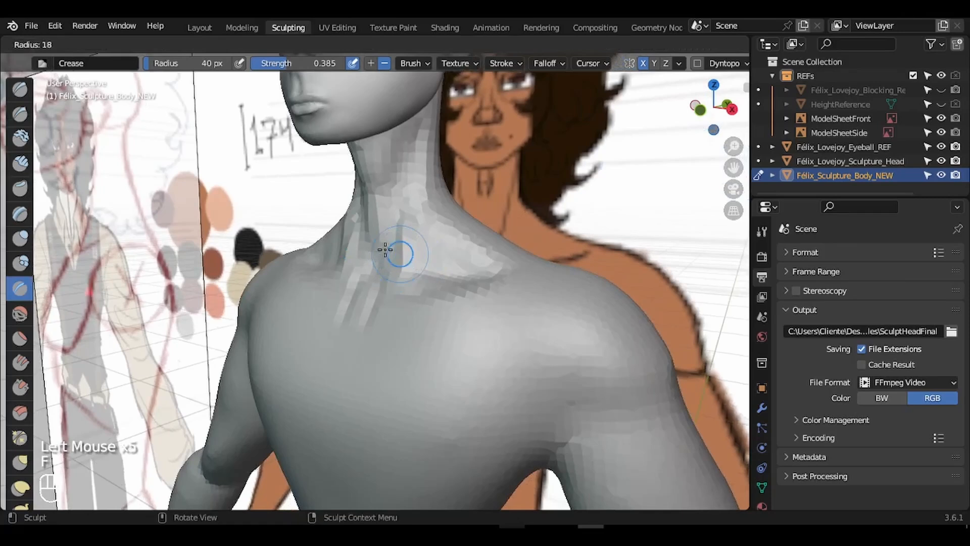
{"action": "left_click", "coordinate": [385, 249]}
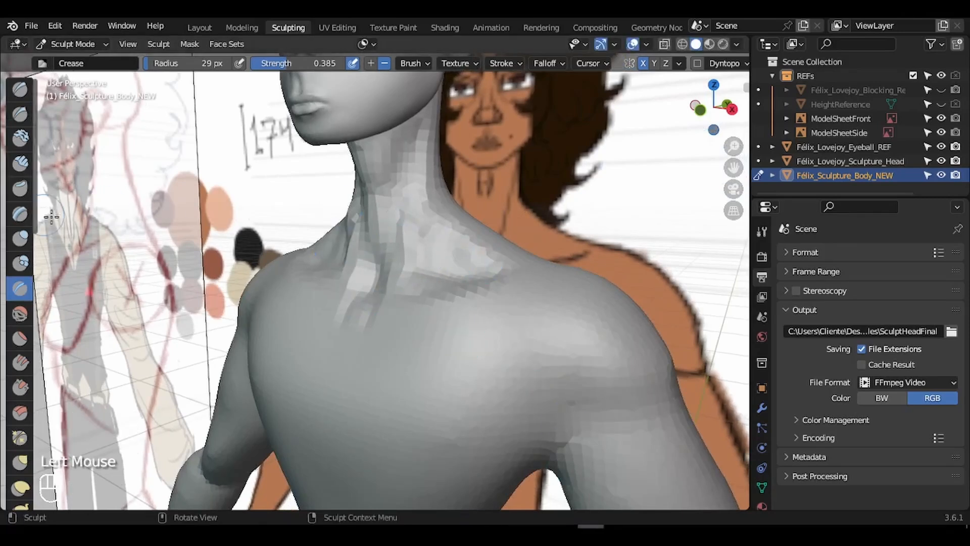
Raise the collarbones with the Inflate/Deflate brush at 16 px radius, working outward from their inner ends.
{"action": "left_click", "coordinate": [29, 244]}
{"action": "key", "text": "f"}
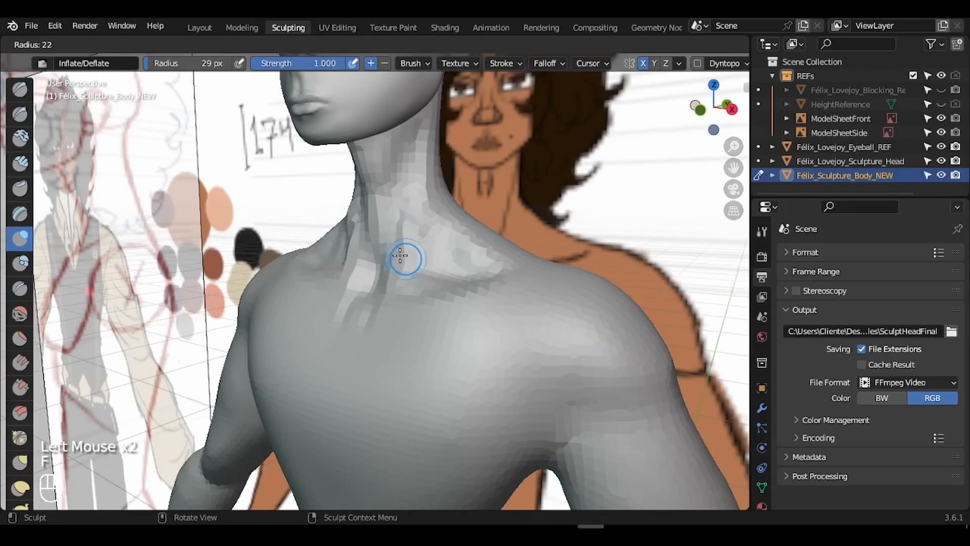
{"action": "key", "text": "f"}
{"action": "left_click", "coordinate": [390, 252]}
{"action": "left_click_drag", "start_coordinate": [387, 321], "coordinate": [392, 307]}
{"action": "left_click", "coordinate": [392, 307]}
{"action": "left_click", "coordinate": [446, 296]}
{"action": "mouse_move", "coordinate": [447, 296]}
{"action": "left_mouse_down"}
{"action": "mouse_move", "coordinate": [427, 294]}
{"action": "mouse_move", "coordinate": [493, 285]}
{"action": "left_mouse_up"}
{"action": "left_click_drag", "start_coordinate": [384, 308], "coordinate": [387, 314]}
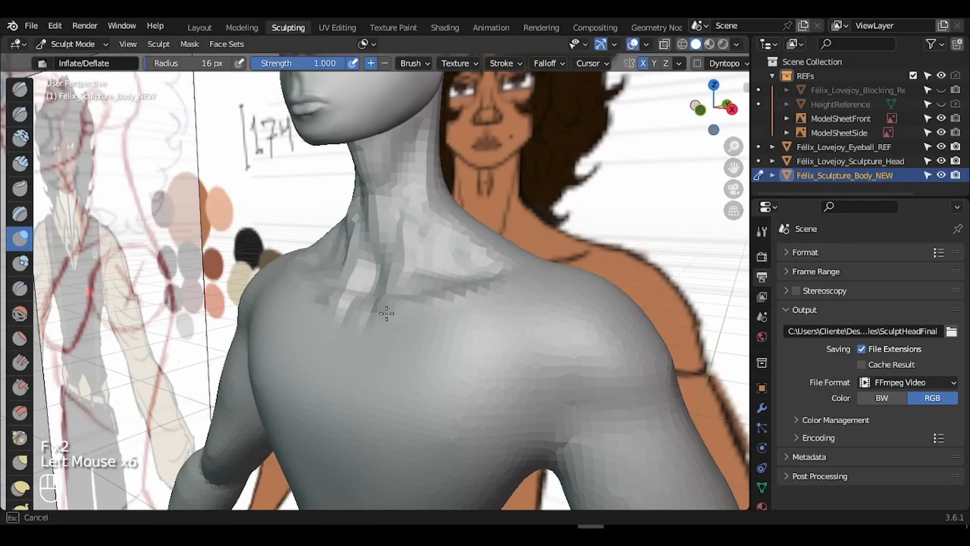
{"action": "left_click_drag", "start_coordinate": [450, 305], "coordinate": [420, 309]}
{"action": "mouse_move", "coordinate": [420, 310]}
{"action": "left_mouse_down"}
{"action": "mouse_move", "coordinate": [517, 277]}
{"action": "mouse_move", "coordinate": [504, 284]}
{"action": "left_mouse_up"}
Inflate the edge of the neck muscle and the notch between the collarbones.
{"action": "left_click_drag", "start_coordinate": [388, 274], "coordinate": [426, 159]}
{"action": "left_click_drag", "start_coordinate": [413, 216], "coordinate": [413, 217]}
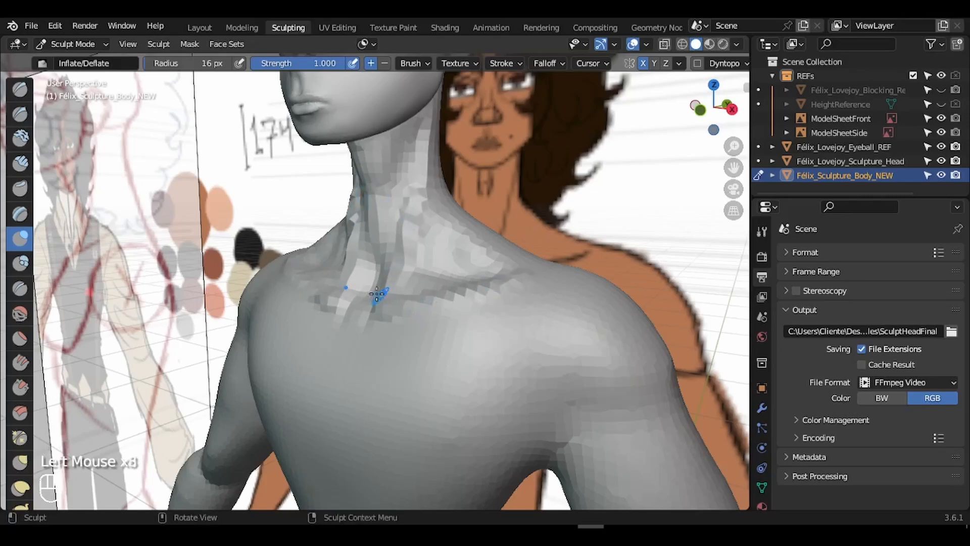
{"action": "left_click_drag", "start_coordinate": [375, 317], "coordinate": [373, 319]}
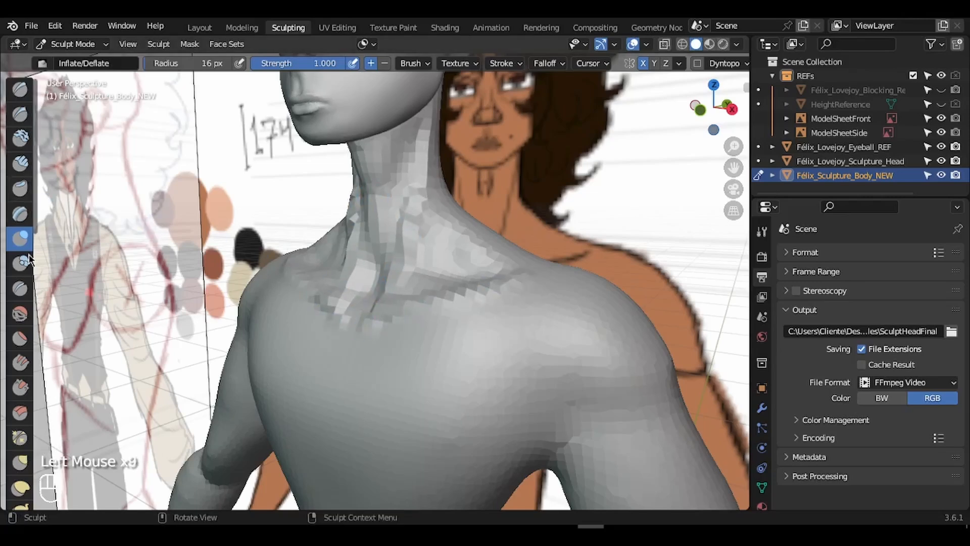
Return to the Crease brush and sharpen the grooves along the neck muscles at 33 px radius.
{"action": "left_click", "coordinate": [20, 289]}
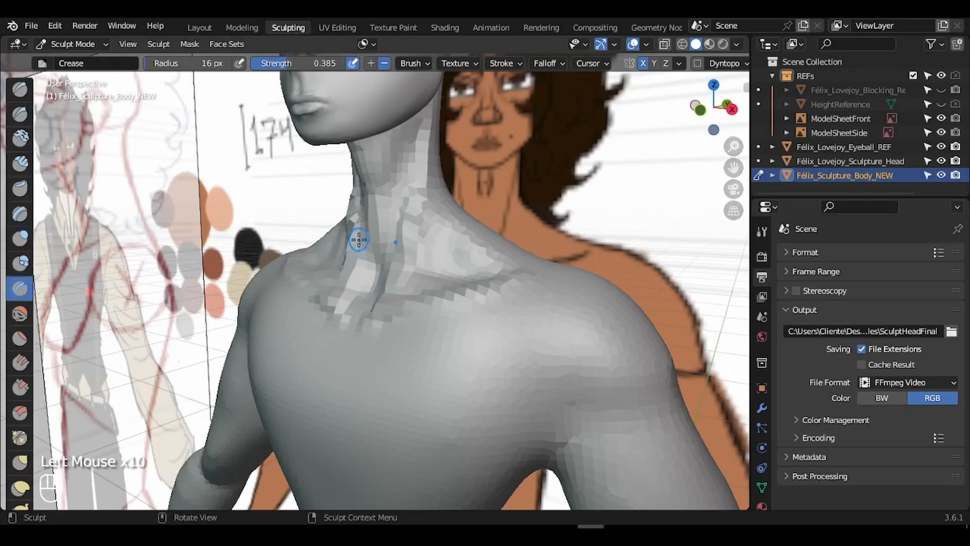
{"action": "left_click_drag", "start_coordinate": [357, 238], "coordinate": [379, 227]}
{"action": "key", "text": "f"}
{"action": "left_click", "coordinate": [380, 232]}
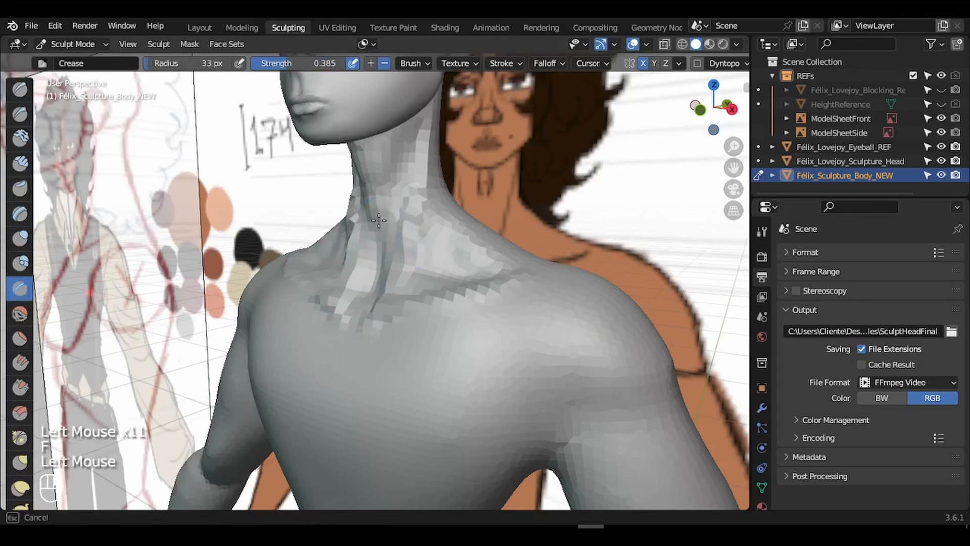
{"action": "left_click", "coordinate": [433, 128]}
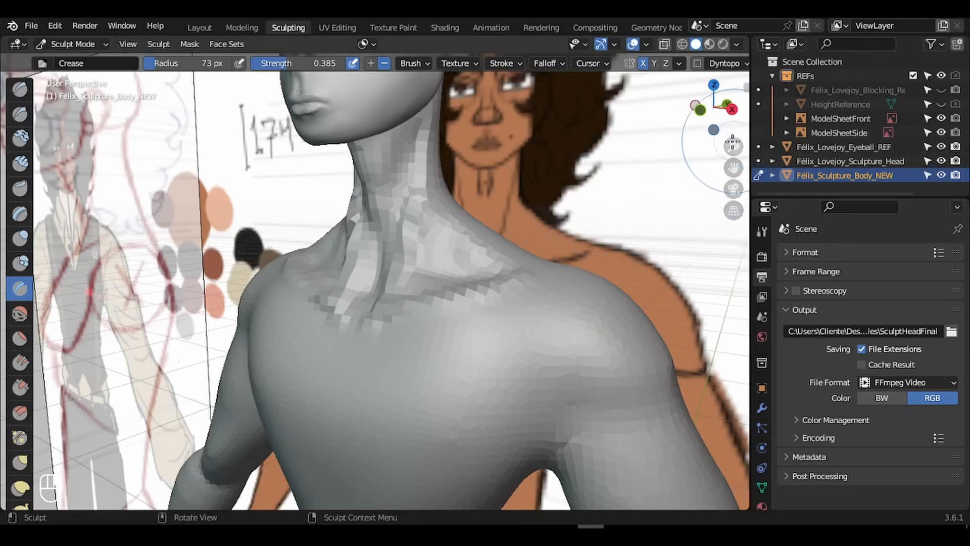
Try to crease the breastbone and lower chest line freehand at 19 px radius.
{"action": "left_click_drag", "start_coordinate": [734, 146], "coordinate": [742, 124]}
{"action": "left_click_drag", "start_coordinate": [734, 168], "coordinate": [757, 43]}
{"action": "key", "text": "f"}
{"action": "left_click", "coordinate": [357, 225]}
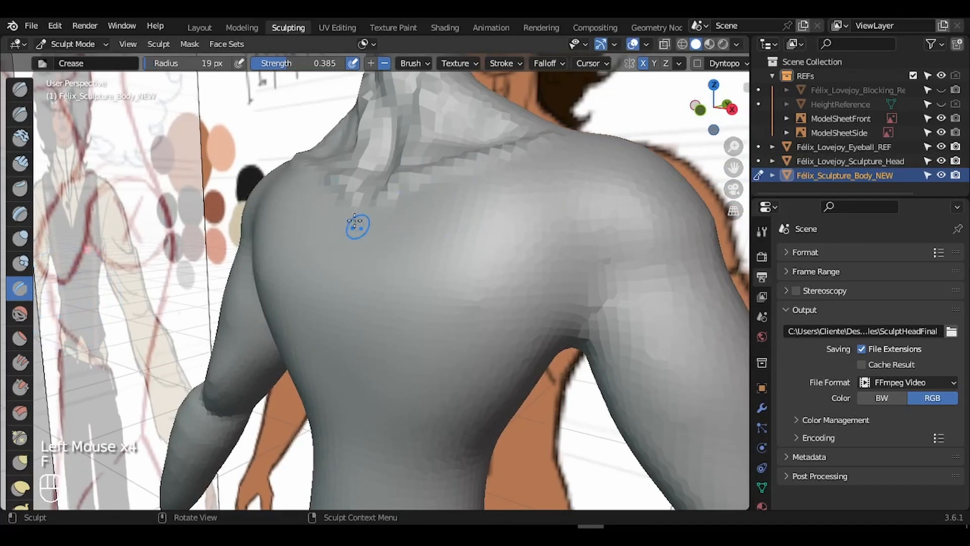
{"action": "left_click", "coordinate": [358, 226]}
{"action": "key", "text": "ctrl+z"}
{"action": "mouse_move", "coordinate": [358, 213]}
{"action": "left_mouse_down"}
{"action": "mouse_move", "coordinate": [342, 284]}
{"action": "mouse_move", "coordinate": [357, 221]}
{"action": "left_mouse_up"}
{"action": "left_click_drag", "start_coordinate": [356, 344], "coordinate": [480, 386]}
Undo the trial chest creases and crease the lower pectoral line up to the armpit along the front model sheet at 19 px.
{"action": "left_click", "coordinate": [665, 44]}
{"action": "left_click", "coordinate": [700, 110]}
{"action": "key", "text": "ctrl+z"}
{"action": "key", "text": "ctrl+z"}
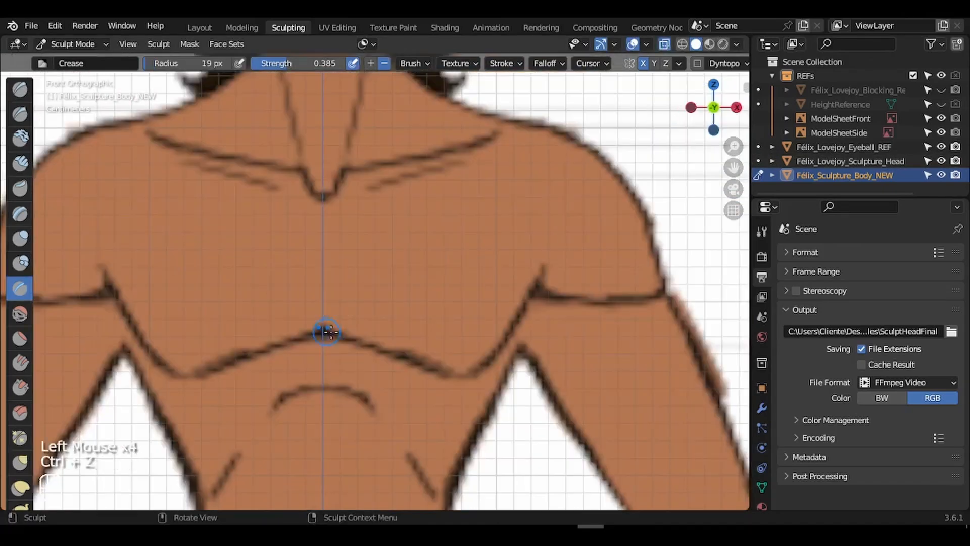
{"action": "mouse_move", "coordinate": [324, 331]}
{"action": "left_mouse_down"}
{"action": "mouse_move", "coordinate": [322, 244]}
{"action": "mouse_move", "coordinate": [427, 365]}
{"action": "left_mouse_up"}
{"action": "key", "text": "ctrl+z"}
{"action": "left_click_drag", "start_coordinate": [324, 334], "coordinate": [444, 373]}
{"action": "mouse_move", "coordinate": [457, 373]}
{"action": "left_mouse_down"}
{"action": "mouse_move", "coordinate": [486, 361]}
{"action": "mouse_move", "coordinate": [544, 270]}
{"action": "left_mouse_up"}
Crease the breastbone line, then deepen the lower pectoral line up to the armpit at 38 px radius.
{"action": "left_click", "coordinate": [664, 44]}
{"action": "left_click_drag", "start_coordinate": [324, 326], "coordinate": [323, 246]}
{"action": "key", "text": "f"}
{"action": "left_click", "coordinate": [349, 366]}
{"action": "key", "text": "ctrl+z"}
{"action": "key", "text": "f"}
{"action": "left_click", "coordinate": [327, 366]}
{"action": "mouse_move", "coordinate": [325, 336]}
{"action": "left_mouse_down"}
{"action": "mouse_move", "coordinate": [435, 370]}
{"action": "mouse_move", "coordinate": [554, 277]}
{"action": "left_mouse_up"}
Crease the line across the upper arm below the deltoid at 38 px, then work the area under the pectorals.
{"action": "left_click", "coordinate": [664, 44]}
{"action": "left_click_drag", "start_coordinate": [674, 287], "coordinate": [626, 300]}
{"action": "left_click", "coordinate": [665, 44]}
{"action": "left_click_drag", "start_coordinate": [663, 299], "coordinate": [546, 298]}
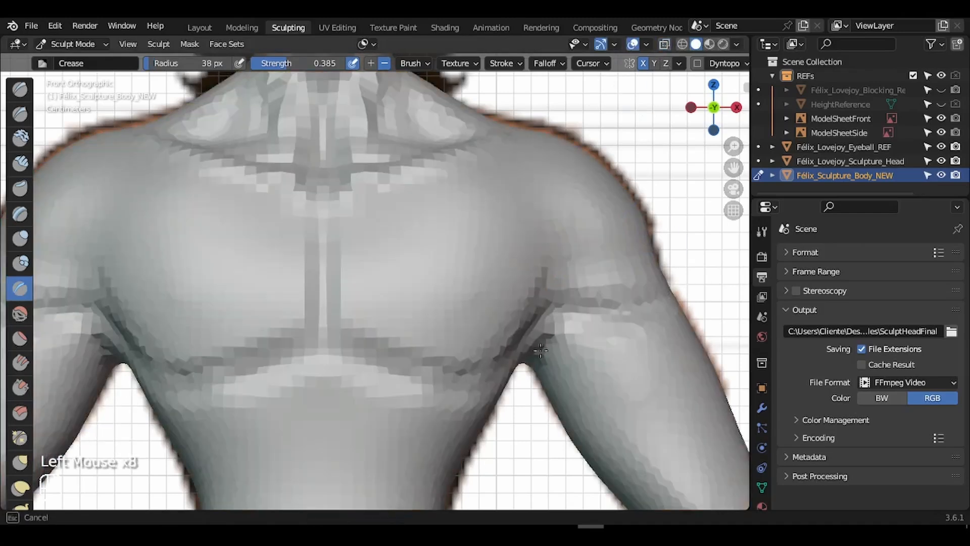
{"action": "left_click_drag", "start_coordinate": [399, 413], "coordinate": [326, 383]}
{"action": "key", "text": "f"}
{"action": "left_click", "coordinate": [478, 394]}
{"action": "key", "text": "f"}
{"action": "left_click", "coordinate": [320, 352]}
Trace the arched line at the top of the abdomen on the front model sheet with Crease at 5 px radius.
{"action": "mouse_move", "coordinate": [321, 352]}
{"action": "middle_mouse_down"}
{"action": "mouse_move", "coordinate": [615, 122]}
{"action": "mouse_move", "coordinate": [577, 120]}
{"action": "mouse_move", "coordinate": [644, 101]}
{"action": "middle_mouse_up"}
{"action": "left_click_drag", "start_coordinate": [734, 167], "coordinate": [739, 53]}
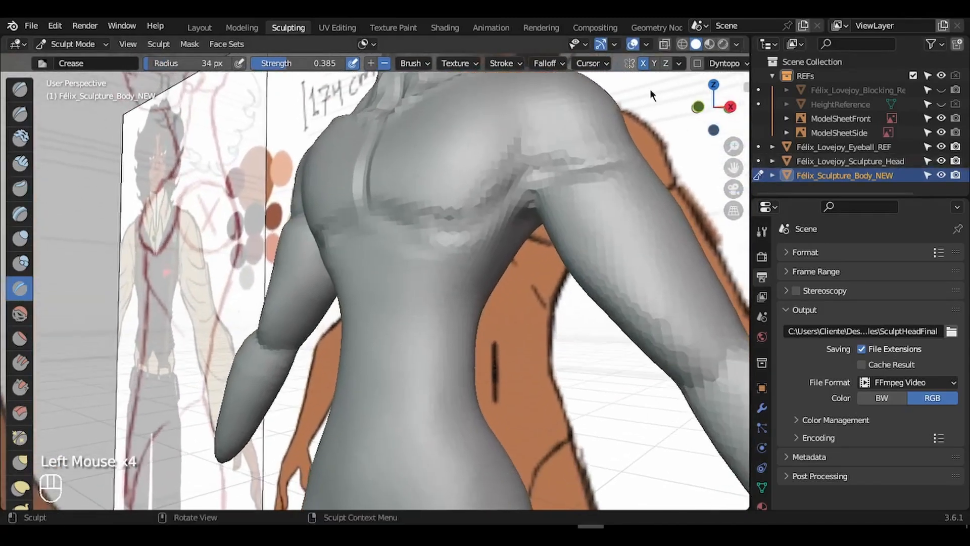
{"action": "left_click", "coordinate": [664, 44]}
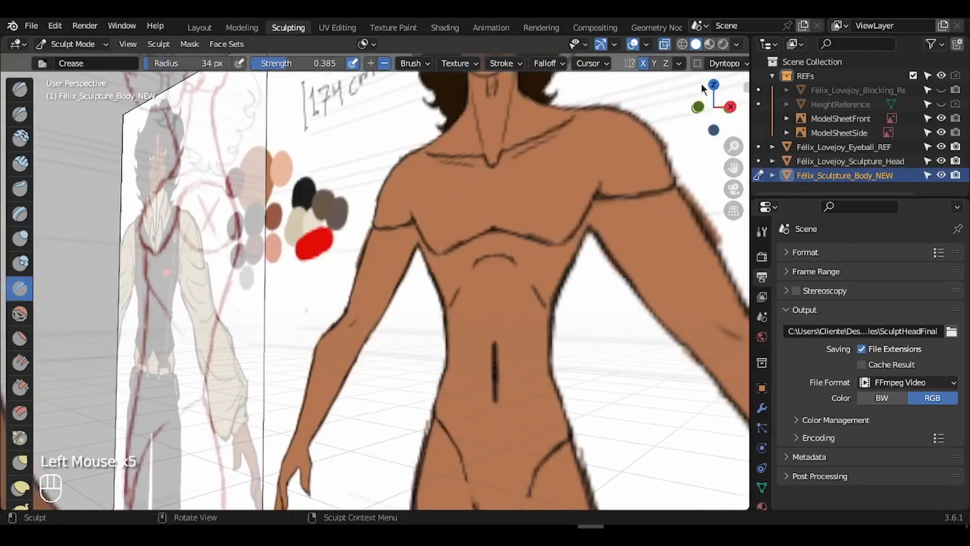
{"action": "left_click", "coordinate": [699, 106]}
{"action": "key", "text": "f"}
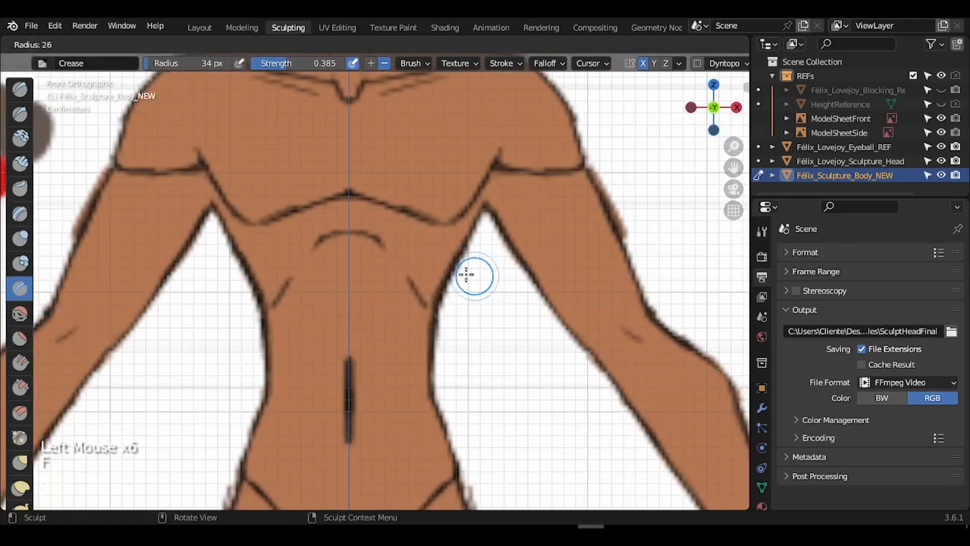
{"action": "key", "text": "f"}
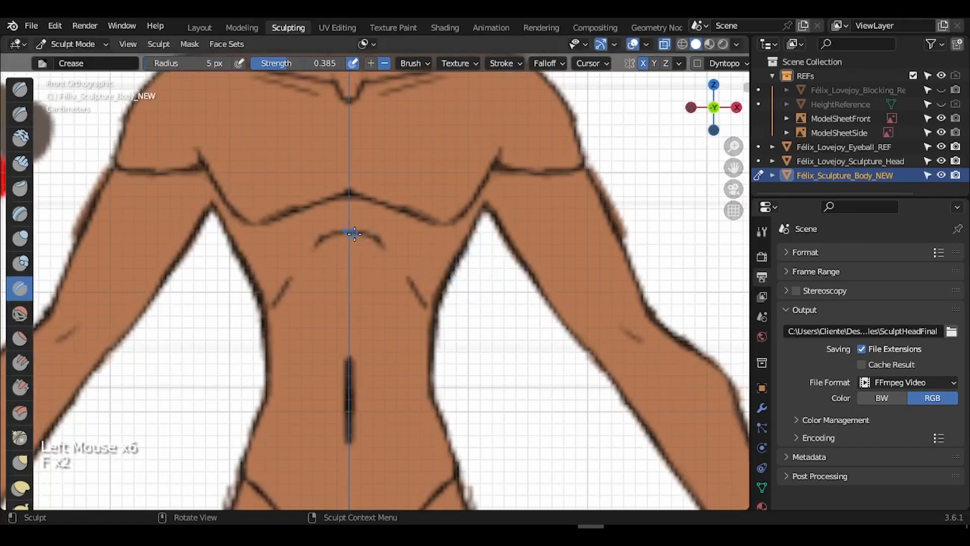
{"action": "left_click", "coordinate": [372, 235]}
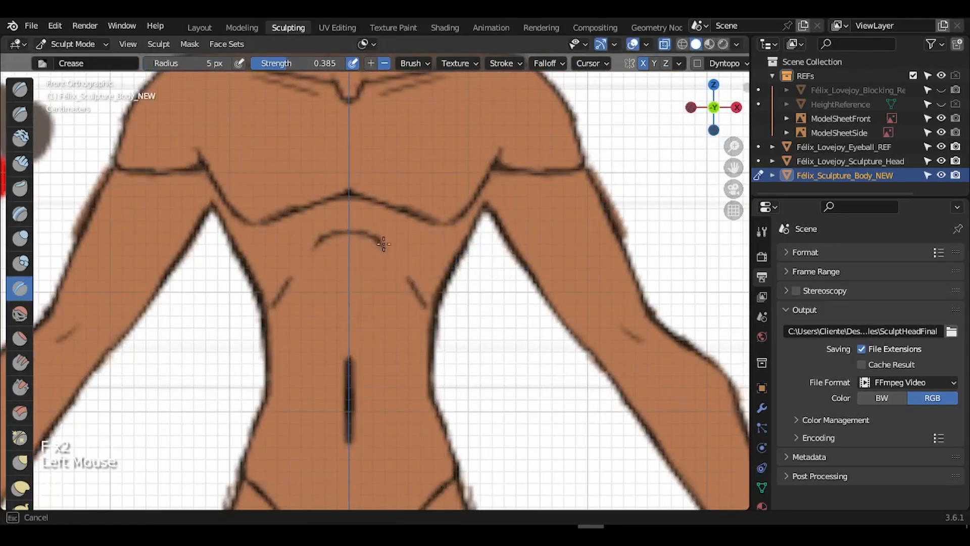
Crease the rib cage arch from its centre down toward the waist at 27 px radius on the solid mesh.
{"action": "left_click", "coordinate": [665, 45]}
{"action": "left_click_drag", "start_coordinate": [713, 128], "coordinate": [702, 138]}
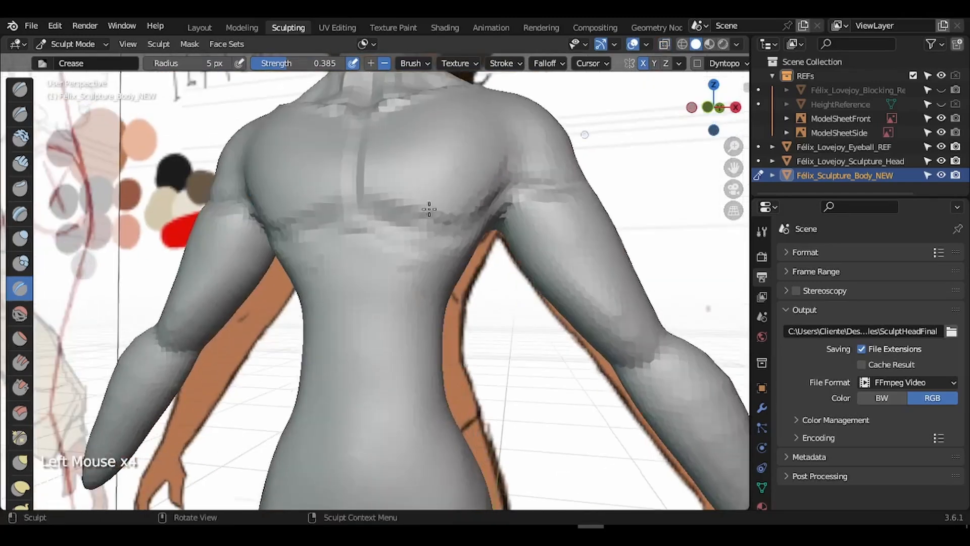
{"action": "key", "text": "f"}
{"action": "left_click", "coordinate": [374, 257]}
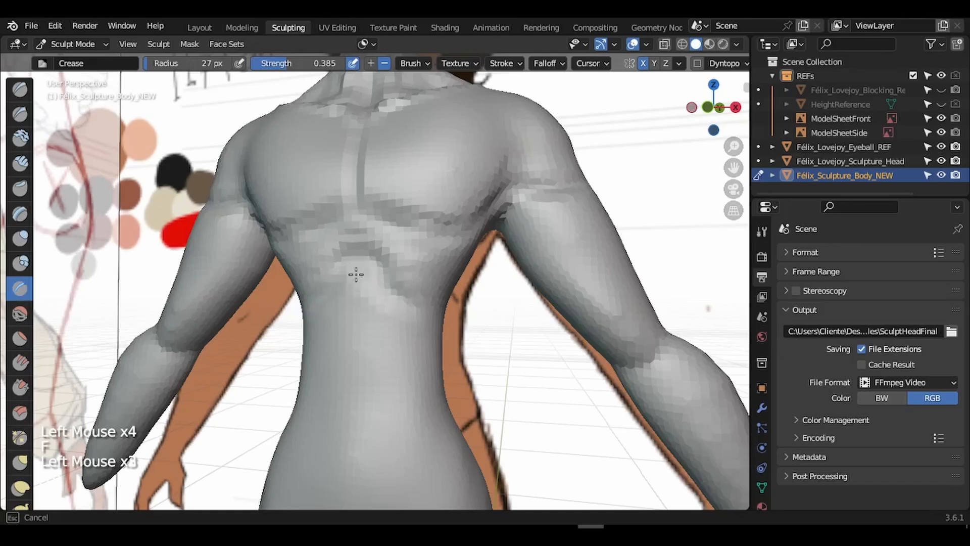
{"action": "left_click_drag", "start_coordinate": [356, 275], "coordinate": [428, 313]}
Define the rib cage arch with the Inflate/Deflate brush at 17 px radius, then save the file.
{"action": "left_click", "coordinate": [19, 238]}
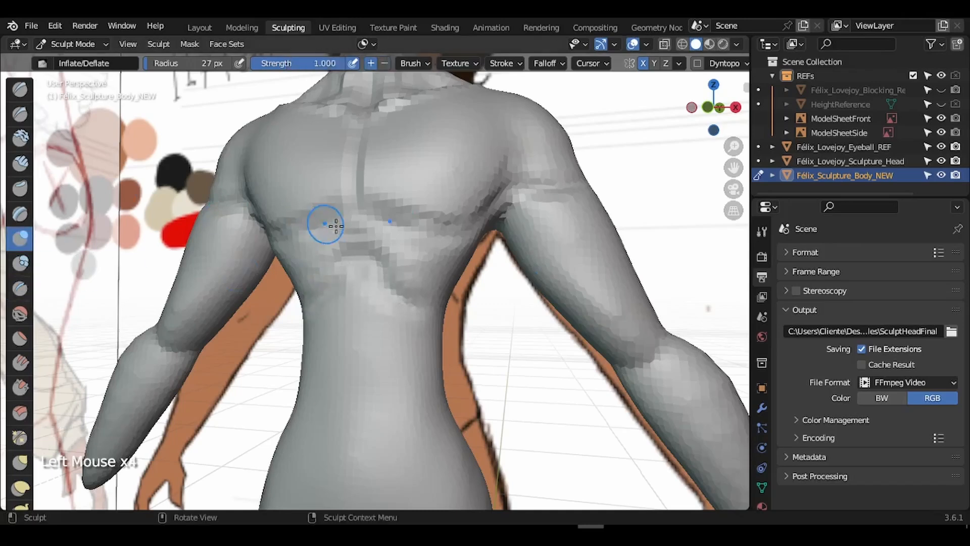
{"action": "key", "text": "f"}
{"action": "left_click", "coordinate": [378, 239]}
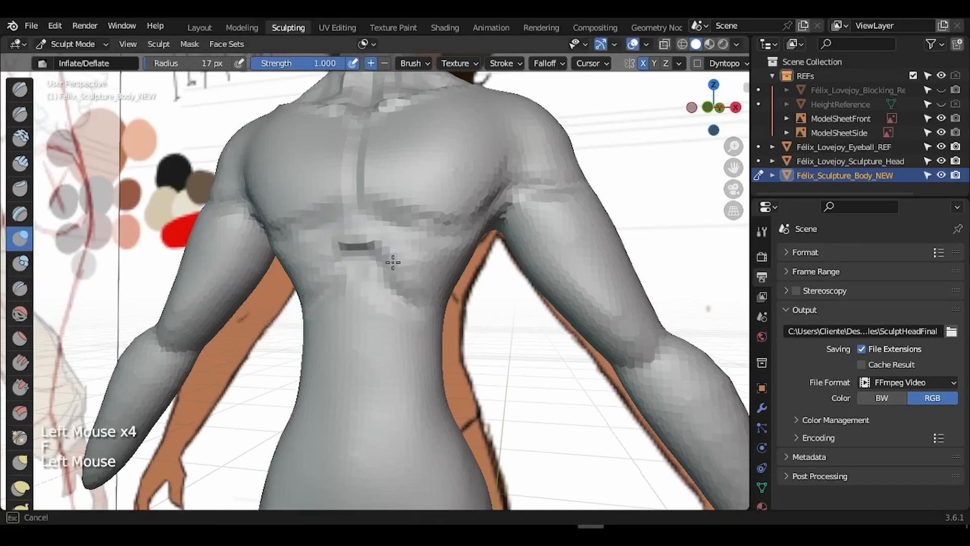
{"action": "left_click_drag", "start_coordinate": [392, 262], "coordinate": [417, 291]}
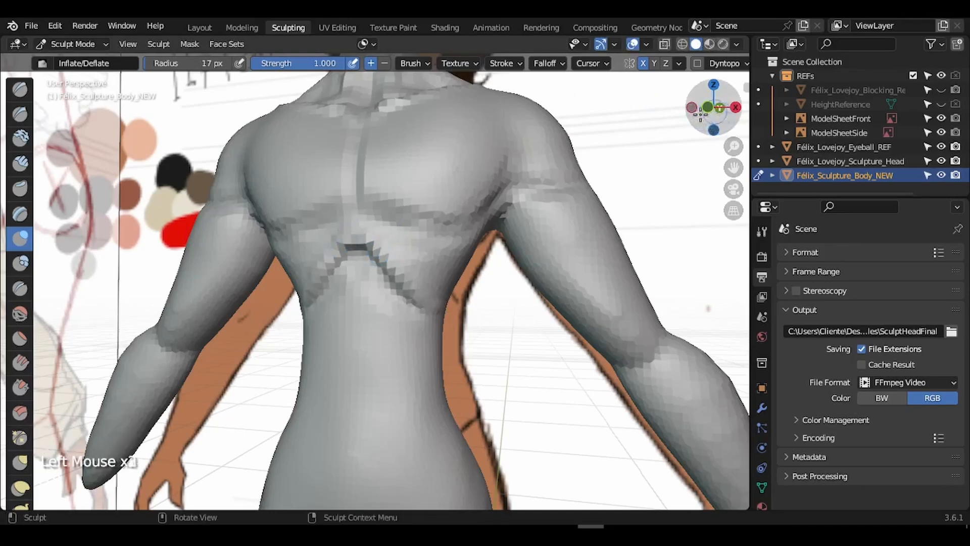
{"action": "mouse_move", "coordinate": [710, 108]}
{"action": "left_mouse_down"}
{"action": "mouse_move", "coordinate": [632, 130]}
{"action": "mouse_move", "coordinate": [633, 121]}
{"action": "left_mouse_up"}
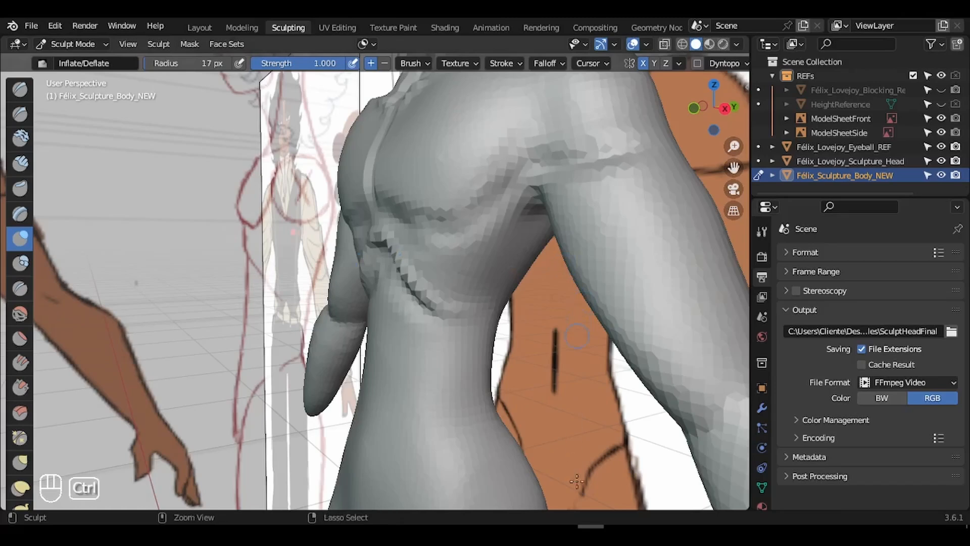
{"action": "key", "text": "ctrl+s"}
Switch back to the Crease brush and undo the most recent strokes on the chest.
{"action": "mouse_move", "coordinate": [714, 104]}
{"action": "left_mouse_down"}
{"action": "mouse_move", "coordinate": [704, 234]}
{"action": "mouse_move", "coordinate": [737, 234]}
{"action": "left_mouse_up"}
{"action": "key", "text": "ctrl+z"}
{"action": "key", "text": "ctrl+z"}
{"action": "key", "text": "shift+c"}
{"action": "key", "text": "f"}
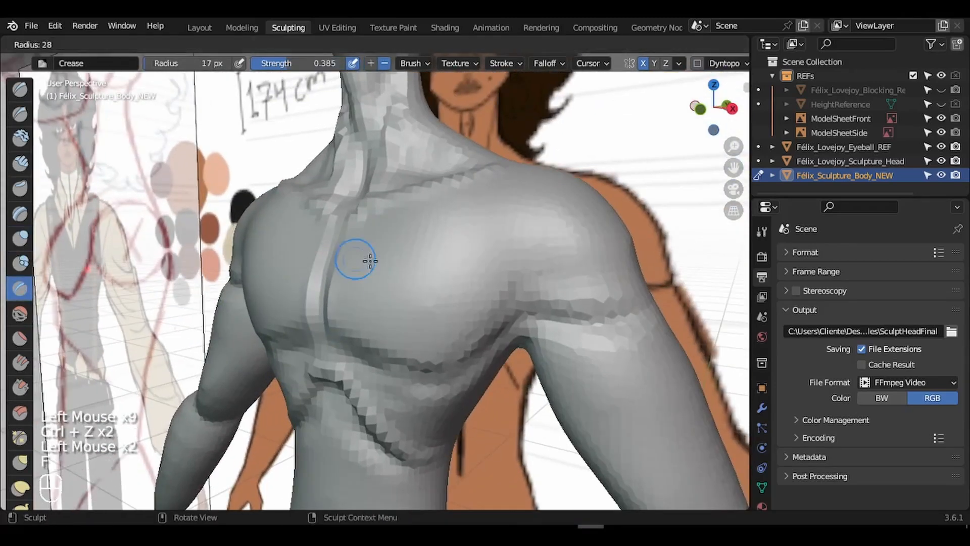
{"action": "left_click", "coordinate": [371, 262]}
{"action": "key", "text": "ctrl+z"}
{"action": "key", "text": "ctrl+z"}
{"action": "key", "text": "ctrl+z"}
{"action": "key", "text": "ctrl+z"}
{"action": "key", "text": "ctrl+z"}
{"action": "key", "text": "ctrl+z"}
{"action": "key", "text": "ctrl+z"}
{"action": "key", "text": "ctrl+shift+z"}
{"action": "key", "text": "ctrl+shift+z"}
Try to crease the upper part of the breastbone.
{"action": "key", "text": "f"}
{"action": "mouse_move", "coordinate": [337, 241]}
{"action": "left_mouse_down"}
{"action": "mouse_move", "coordinate": [326, 329]}
{"action": "mouse_move", "coordinate": [364, 275]}
{"action": "left_mouse_up"}
{"action": "key", "text": "ctrl+z"}
Soften the middle of the chest with the Smooth brush and recut the breastbone line with Crease at 24 px.
{"action": "left_click", "coordinate": [20, 313]}
{"action": "middle_click_drag", "start_coordinate": [464, 275], "coordinate": [457, 324]}
{"action": "key", "text": "f"}
{"action": "left_click", "coordinate": [414, 208]}
{"action": "left_click", "coordinate": [20, 288]}
{"action": "left_click_drag", "start_coordinate": [342, 215], "coordinate": [342, 275]}
Inflate the inner ends of the collarbones and the top of the breastbone at 24 px radius.
{"action": "left_click", "coordinate": [20, 238]}
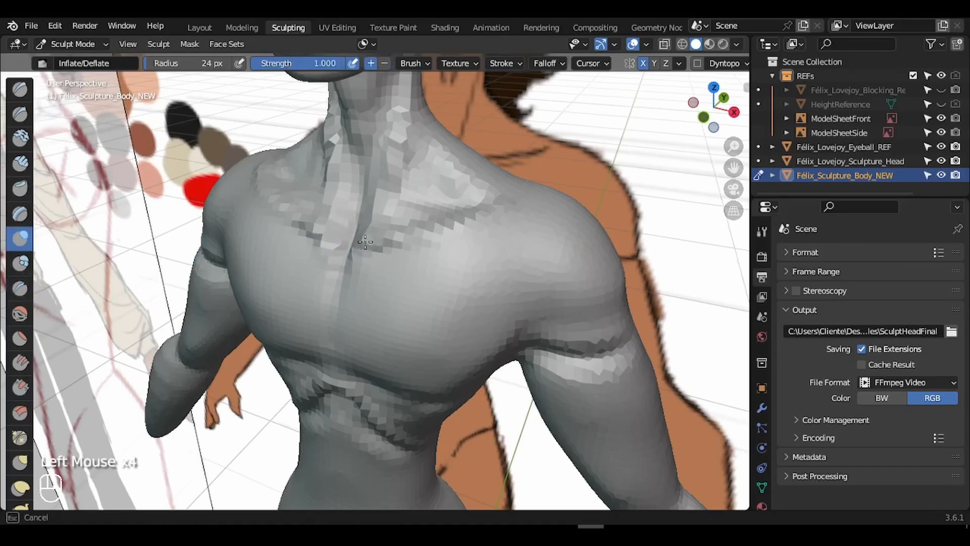
{"action": "left_click_drag", "start_coordinate": [389, 238], "coordinate": [361, 253]}
{"action": "mouse_move", "coordinate": [714, 107]}
{"action": "left_mouse_down"}
{"action": "mouse_move", "coordinate": [723, 238]}
{"action": "mouse_move", "coordinate": [702, 225]}
{"action": "left_mouse_up"}
{"action": "mouse_move", "coordinate": [354, 260]}
{"action": "left_mouse_down"}
{"action": "mouse_move", "coordinate": [342, 309]}
{"action": "mouse_move", "coordinate": [326, 286]}
{"action": "left_mouse_up"}
Soften the neck, breastbone and collarbone lines with the Smooth brush, starting at 24 px radius.
{"action": "left_click", "coordinate": [20, 313]}
{"action": "left_click_drag", "start_coordinate": [323, 227], "coordinate": [267, 275]}
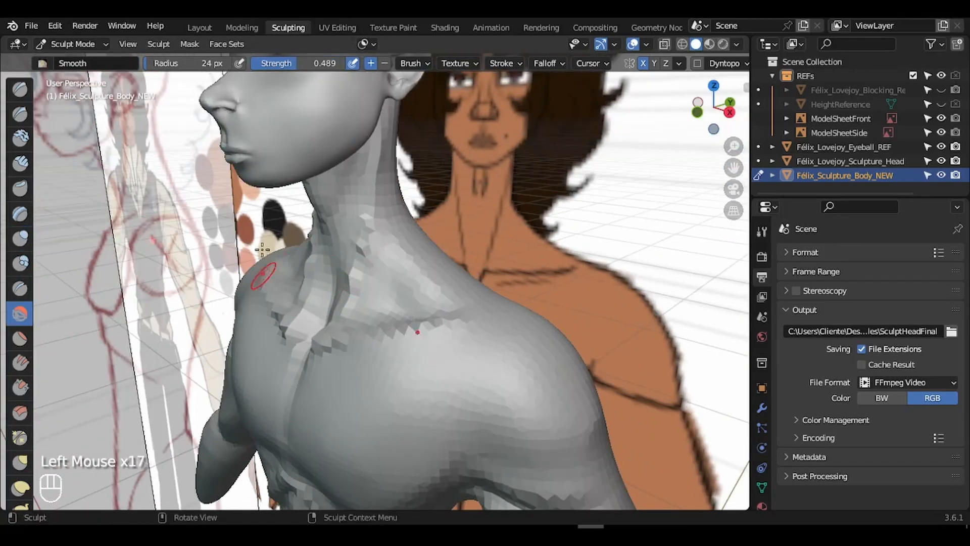
{"action": "left_click_drag", "start_coordinate": [713, 106], "coordinate": [733, 106]}
{"action": "mouse_move", "coordinate": [733, 146]}
{"action": "left_mouse_down"}
{"action": "mouse_move", "coordinate": [739, 160]}
{"action": "mouse_move", "coordinate": [733, 91]}
{"action": "left_mouse_up"}
{"action": "left_click_drag", "start_coordinate": [734, 146], "coordinate": [733, 126]}
{"action": "mouse_move", "coordinate": [349, 278]}
{"action": "left_mouse_down"}
{"action": "mouse_move", "coordinate": [339, 288]}
{"action": "mouse_move", "coordinate": [430, 232]}
{"action": "left_mouse_up"}
{"action": "key", "text": "f"}
{"action": "left_click", "coordinate": [399, 283]}
Set a finer voxel size for the body and remesh it.
{"action": "left_click_drag", "start_coordinate": [733, 146], "coordinate": [734, 162]}
{"action": "mouse_move", "coordinate": [714, 108]}
{"action": "left_mouse_down"}
{"action": "mouse_move", "coordinate": [695, 135]}
{"action": "mouse_move", "coordinate": [733, 127]}
{"action": "left_mouse_up"}
{"action": "key", "text": "r"}
{"action": "left_click", "coordinate": [500, 233]}
{"action": "key", "text": "ctrl+r"}
{"action": "left_click_drag", "start_coordinate": [734, 167], "coordinate": [733, 281]}
Inflate the long muscle on the side of the neck and smooth the top of the breastbone.
{"action": "left_click", "coordinate": [20, 238]}
{"action": "key", "text": "ctrl+z"}
{"action": "left_click_drag", "start_coordinate": [361, 289], "coordinate": [394, 129]}
{"action": "left_click_drag", "start_coordinate": [733, 167], "coordinate": [721, 190]}
{"action": "left_click", "coordinate": [20, 313]}
{"action": "mouse_move", "coordinate": [374, 266]}
{"action": "left_mouse_down"}
{"action": "mouse_move", "coordinate": [385, 146]}
{"action": "mouse_move", "coordinate": [329, 310]}
{"action": "mouse_move", "coordinate": [349, 326]}
{"action": "left_mouse_up"}
Build up the collarbones and their inner ends with the Inflate brush at 21 px radius.
{"action": "left_click", "coordinate": [20, 238]}
{"action": "left_click_drag", "start_coordinate": [418, 307], "coordinate": [463, 290]}
{"action": "left_click_drag", "start_coordinate": [384, 316], "coordinate": [432, 310]}
{"action": "mouse_move", "coordinate": [354, 298]}
{"action": "left_mouse_down"}
{"action": "mouse_move", "coordinate": [345, 270]}
{"action": "mouse_move", "coordinate": [380, 242]}
{"action": "left_mouse_up"}
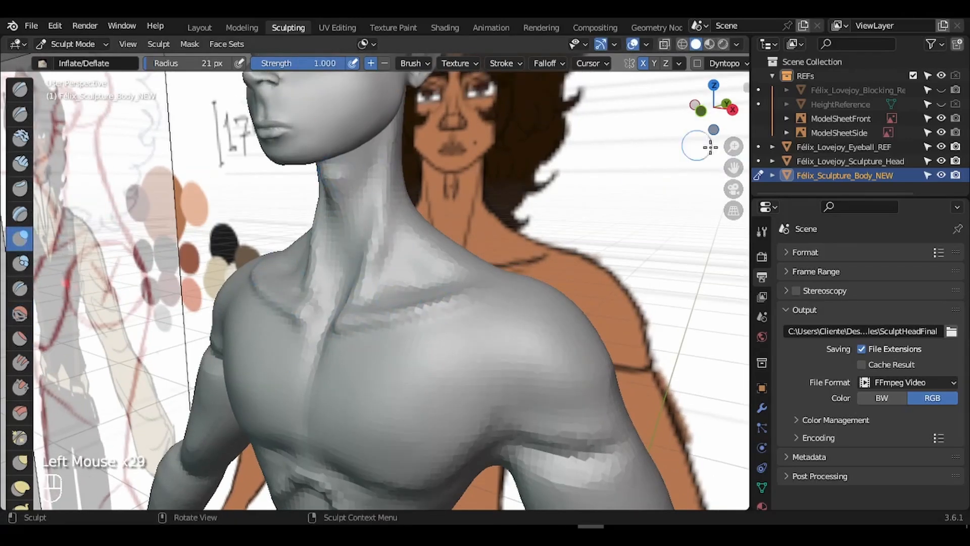
Inflate the edge of the rib arch on the upper abdomen and smooth it at 50 px radius.
{"action": "left_click_drag", "start_coordinate": [733, 146], "coordinate": [734, 164]}
{"action": "left_click_drag", "start_coordinate": [713, 107], "coordinate": [738, 81]}
{"action": "left_click_drag", "start_coordinate": [358, 376], "coordinate": [385, 406]}
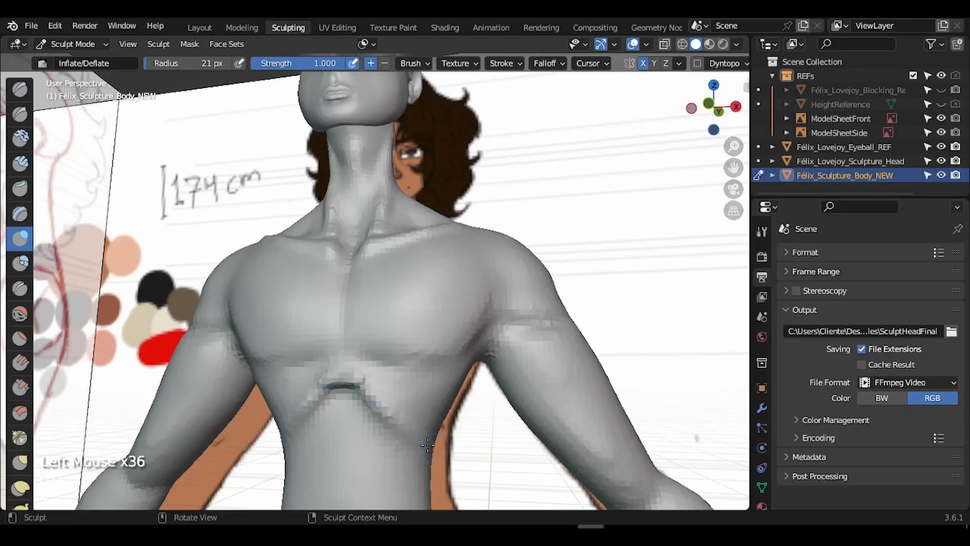
{"action": "left_click", "coordinate": [19, 313]}
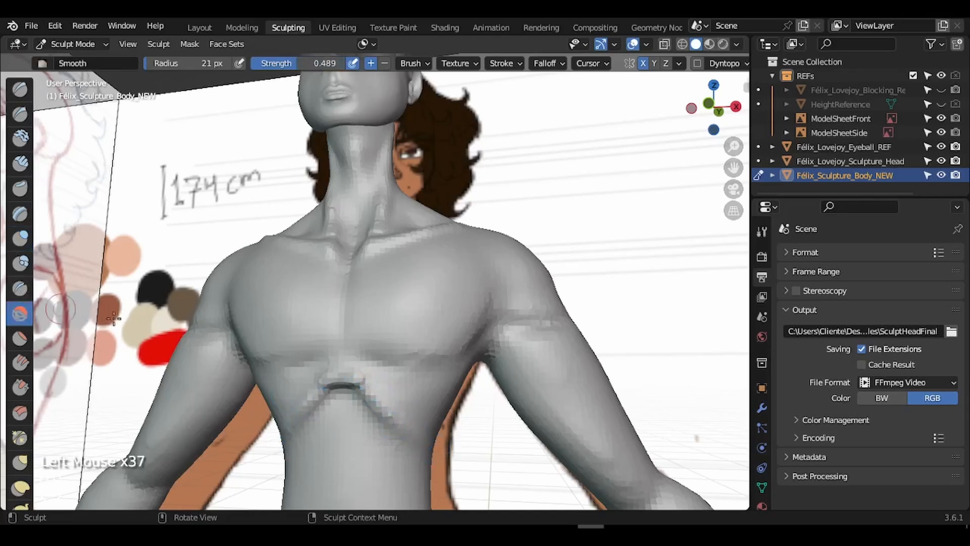
{"action": "key", "text": "f"}
{"action": "left_click", "coordinate": [373, 338]}
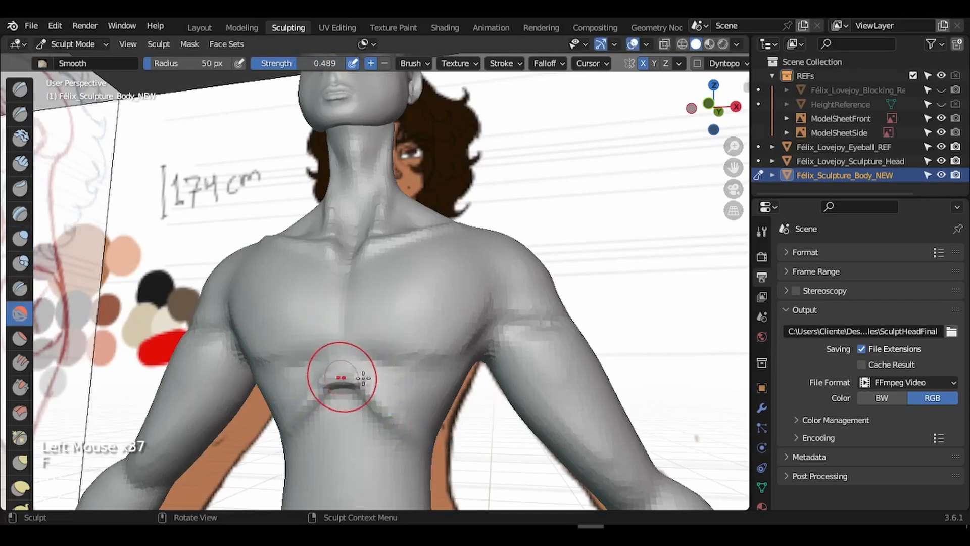
{"action": "left_click", "coordinate": [349, 375]}
{"action": "left_click", "coordinate": [380, 393]}
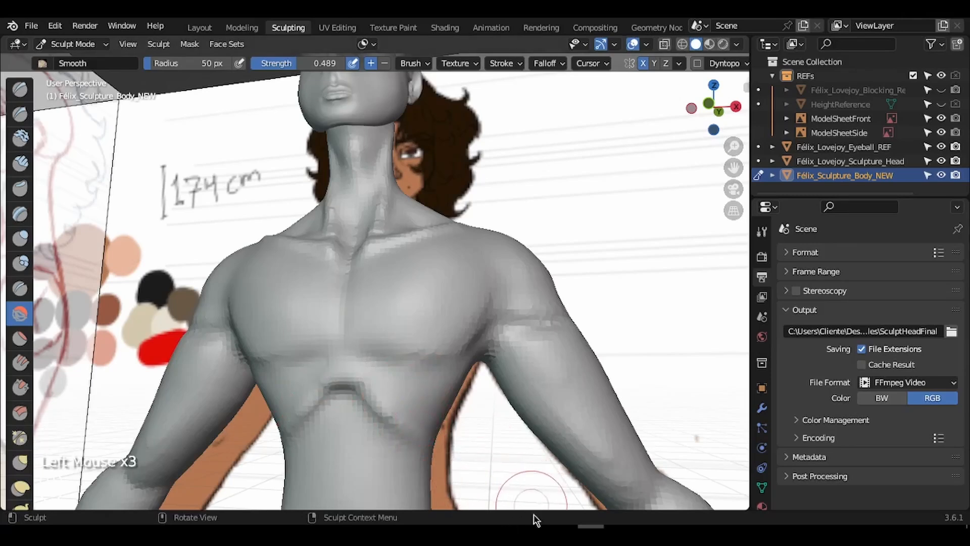
Smooth the outer end of the collarbone into the shoulder with a 38 px radius.
{"action": "left_click_drag", "start_coordinate": [632, 167], "coordinate": [571, 202]}
{"action": "left_click_drag", "start_coordinate": [617, 192], "coordinate": [536, 243]}
{"action": "key", "text": "f"}
{"action": "left_click", "coordinate": [482, 269]}
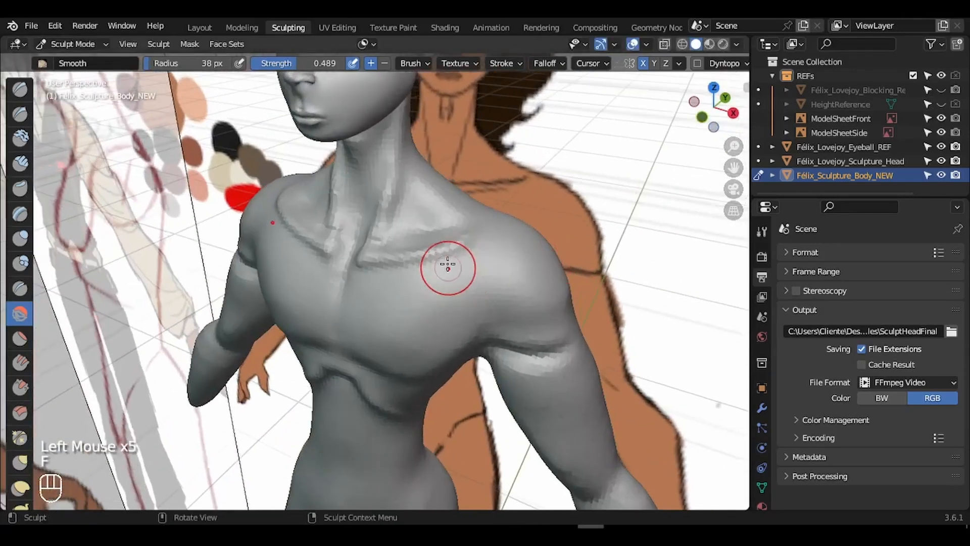
{"action": "left_click_drag", "start_coordinate": [435, 256], "coordinate": [457, 249]}
{"action": "left_click", "coordinate": [448, 253]}
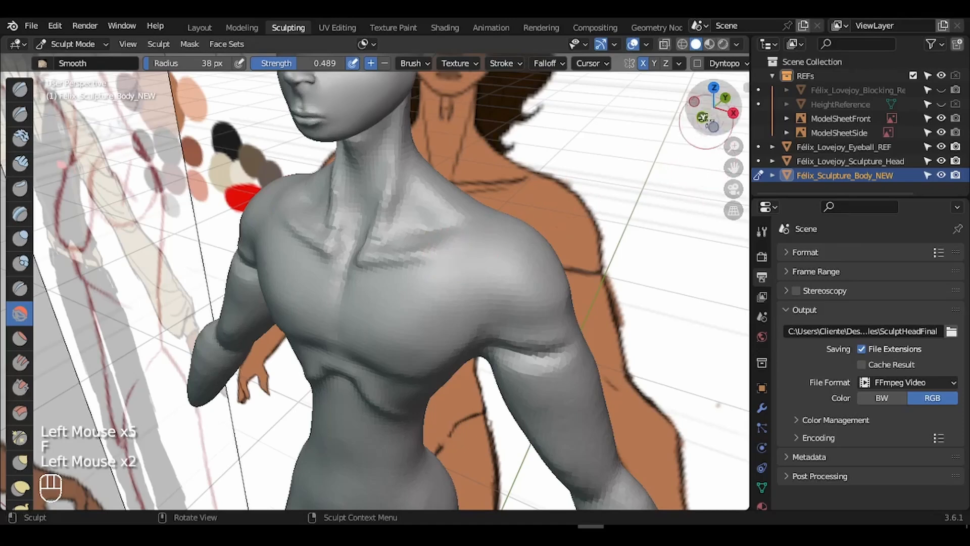
Smooth the slope between the shoulder and the side of the neck with a 94 px radius.
{"action": "mouse_move", "coordinate": [708, 116]}
{"action": "left_mouse_down"}
{"action": "mouse_move", "coordinate": [660, 93]}
{"action": "mouse_move", "coordinate": [581, 105]}
{"action": "mouse_move", "coordinate": [642, 113]}
{"action": "mouse_move", "coordinate": [505, 192]}
{"action": "left_mouse_up"}
{"action": "left_click", "coordinate": [453, 219]}
{"action": "key", "text": "f"}
{"action": "left_click", "coordinate": [426, 243]}
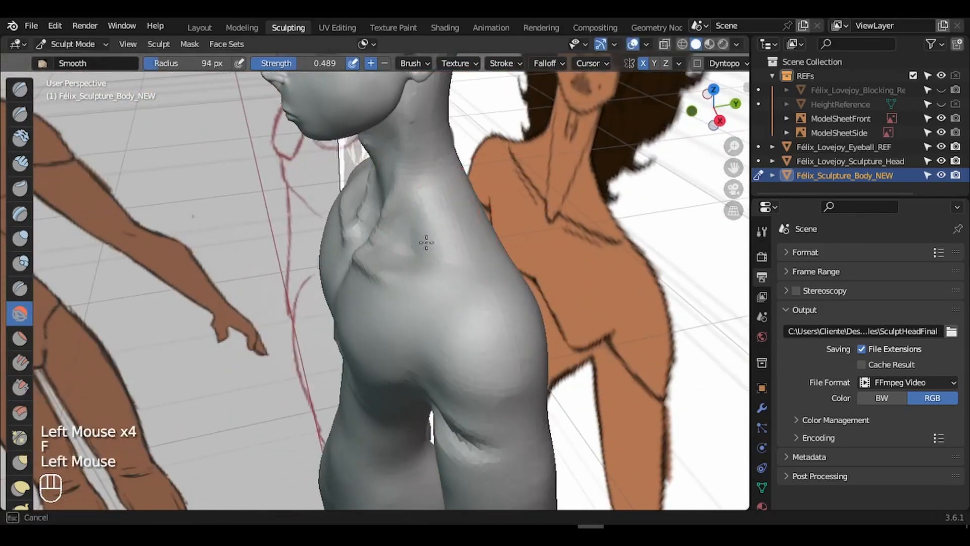
{"action": "left_click_drag", "start_coordinate": [441, 198], "coordinate": [447, 110]}
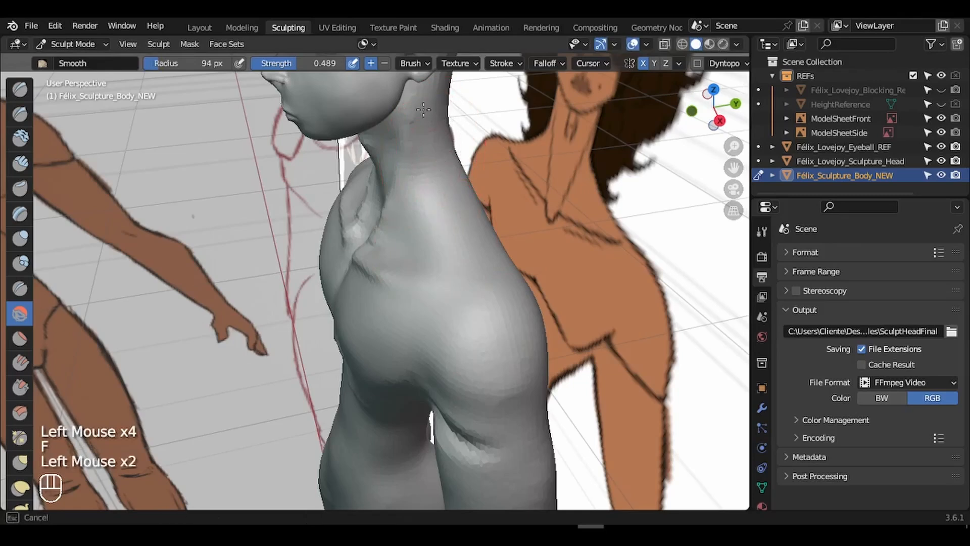
{"action": "left_click", "coordinate": [447, 110]}
In front view, pull the shoulder and upper arm outline to the model sheet with Grab at 169 px radius.
{"action": "mouse_move", "coordinate": [710, 117]}
{"action": "left_mouse_down"}
{"action": "mouse_move", "coordinate": [698, 86]}
{"action": "mouse_move", "coordinate": [708, 112]}
{"action": "left_mouse_up"}
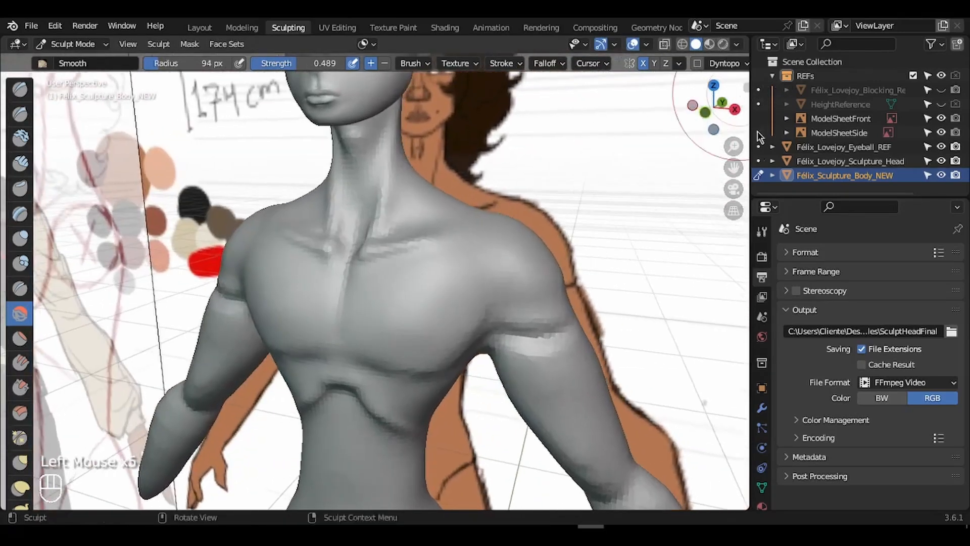
{"action": "left_click", "coordinate": [706, 112]}
{"action": "left_click_drag", "start_coordinate": [733, 145], "coordinate": [732, 114]}
{"action": "mouse_move", "coordinate": [733, 167]}
{"action": "left_mouse_down"}
{"action": "mouse_move", "coordinate": [683, 173]}
{"action": "mouse_move", "coordinate": [682, 143]}
{"action": "mouse_move", "coordinate": [676, 172]}
{"action": "left_mouse_up"}
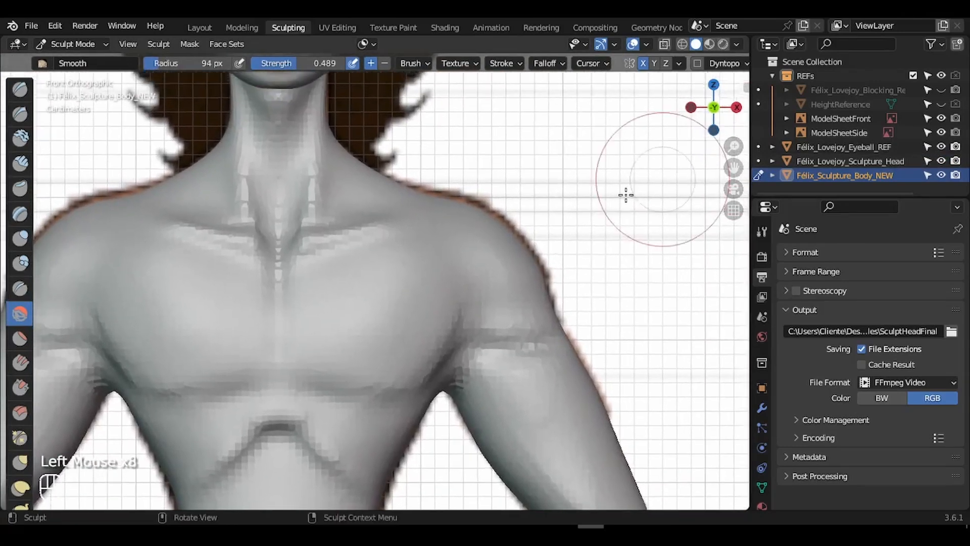
{"action": "key", "text": "g"}
{"action": "key", "text": "f"}
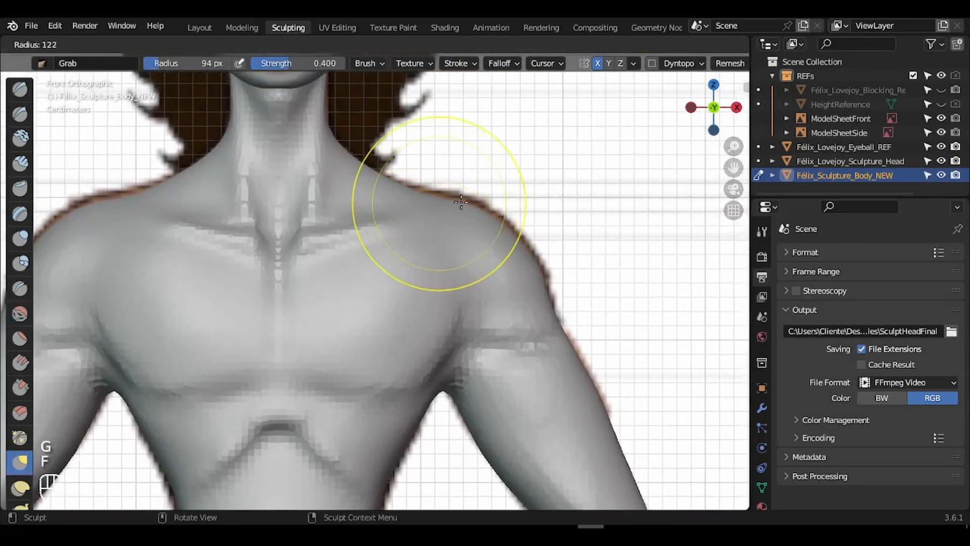
{"action": "left_click", "coordinate": [387, 161]}
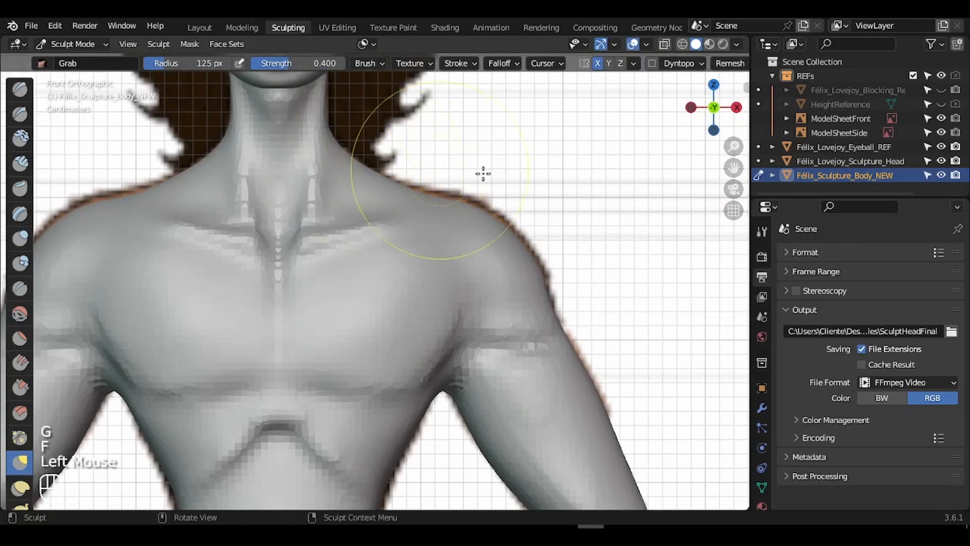
{"action": "key", "text": "f"}
{"action": "left_click", "coordinate": [508, 196]}
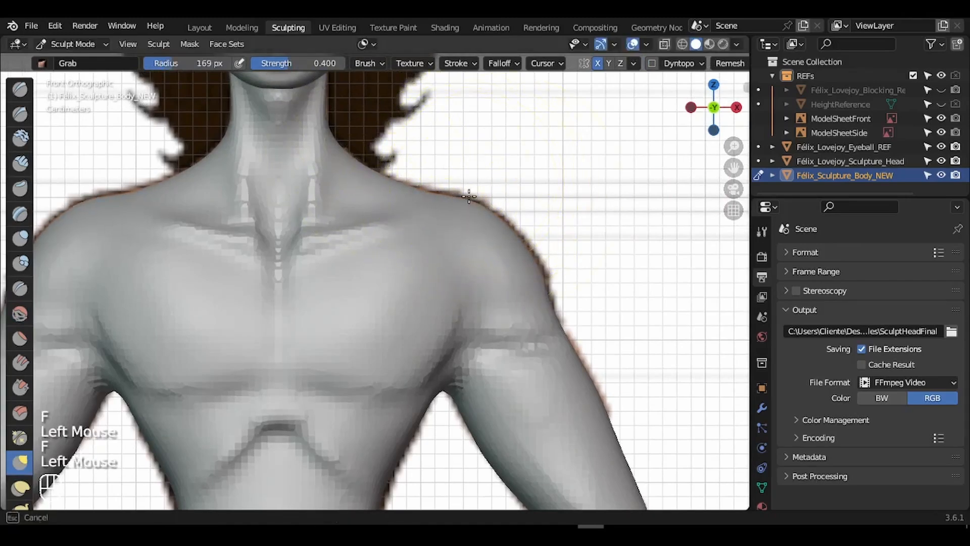
{"action": "left_click_drag", "start_coordinate": [515, 223], "coordinate": [525, 238]}
{"action": "left_click_drag", "start_coordinate": [548, 281], "coordinate": [555, 286]}
{"action": "left_click_drag", "start_coordinate": [455, 189], "coordinate": [459, 195]}
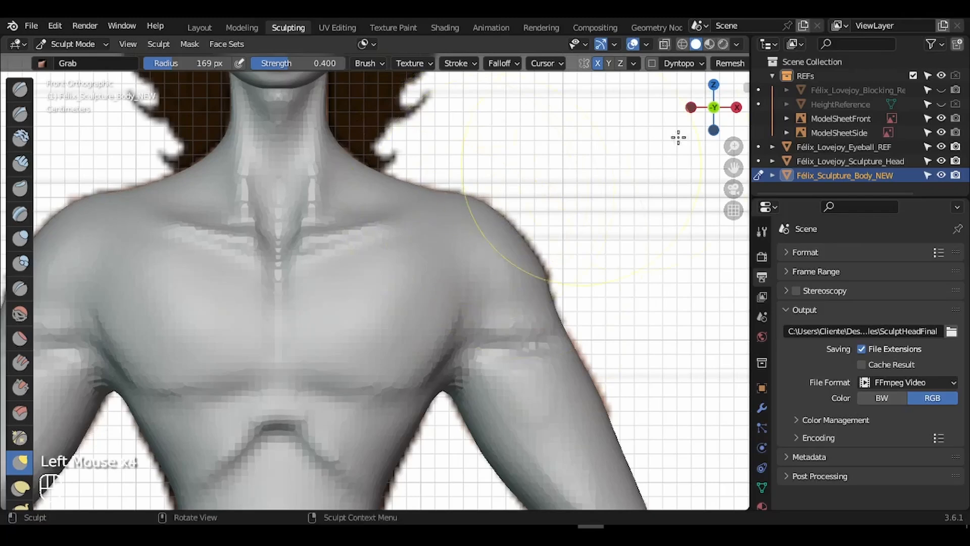
In right side view, pull the upper chest, throat and nape to the side sheet with Grab at 128 px radius.
{"action": "left_click", "coordinate": [737, 107]}
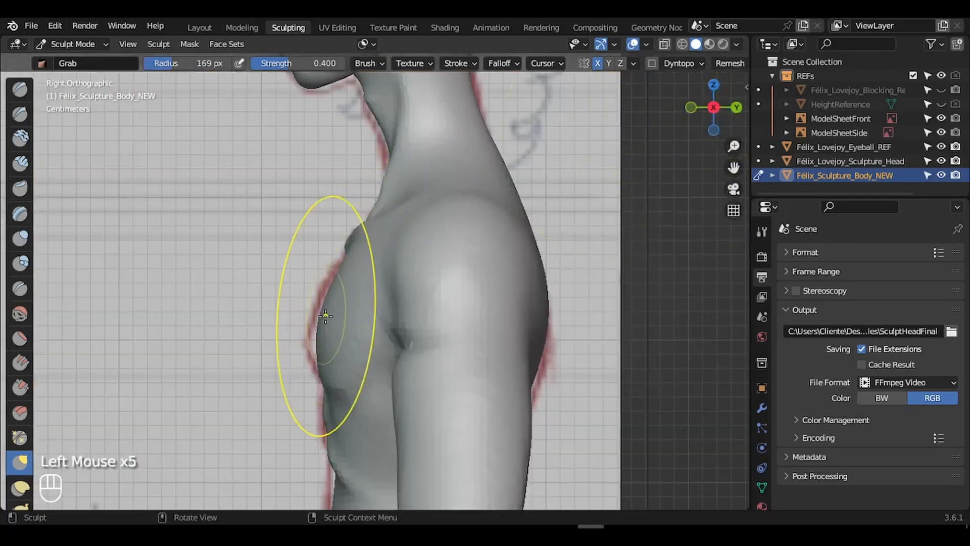
{"action": "mouse_move", "coordinate": [325, 321]}
{"action": "left_mouse_down"}
{"action": "mouse_move", "coordinate": [328, 335]}
{"action": "mouse_move", "coordinate": [310, 340]}
{"action": "left_mouse_up"}
{"action": "key", "text": "ctrl+z"}
{"action": "key", "text": "f"}
{"action": "left_click", "coordinate": [300, 357]}
{"action": "left_click_drag", "start_coordinate": [346, 269], "coordinate": [343, 265]}
{"action": "left_click_drag", "start_coordinate": [404, 135], "coordinate": [384, 134]}
{"action": "left_click_drag", "start_coordinate": [734, 168], "coordinate": [693, 281]}
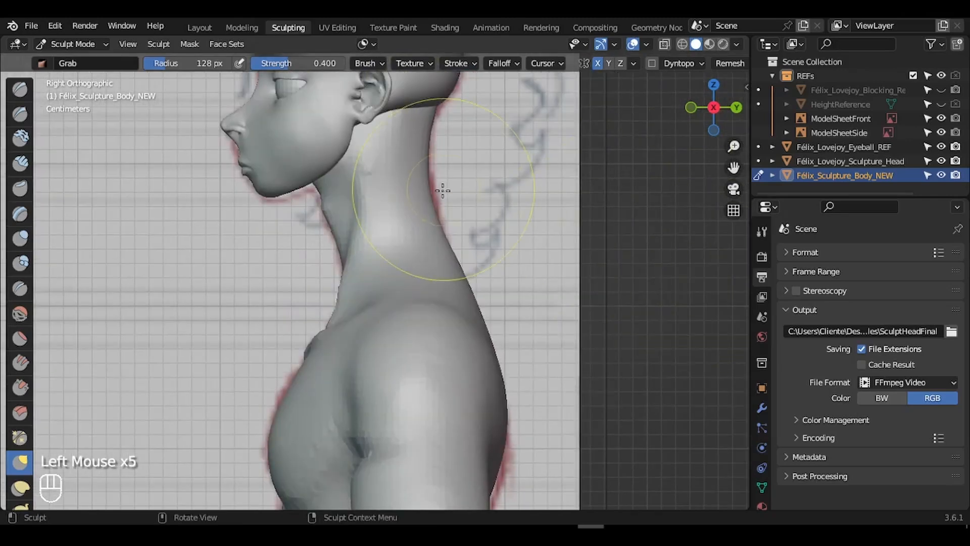
{"action": "left_click_drag", "start_coordinate": [435, 213], "coordinate": [440, 210]}
{"action": "left_click_drag", "start_coordinate": [431, 177], "coordinate": [437, 175]}
Smooth the side of the neck below the jaw with a 64 px radius.
{"action": "left_click", "coordinate": [20, 313]}
{"action": "key", "text": "f"}
{"action": "left_click", "coordinate": [360, 152]}
{"action": "left_click_drag", "start_coordinate": [357, 156], "coordinate": [352, 199]}
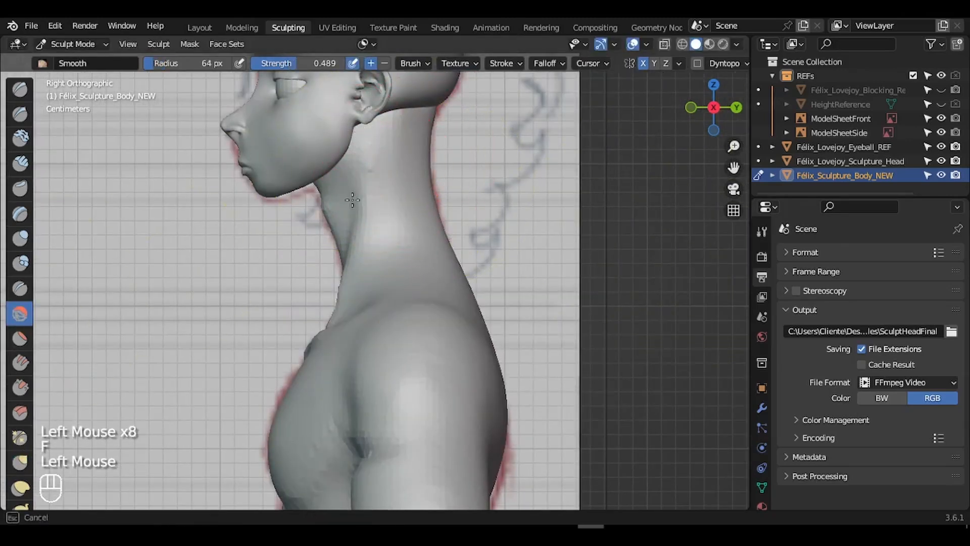
Crease the line from the armpit across the outer upper arm at 22 px radius.
{"action": "left_click_drag", "start_coordinate": [693, 108], "coordinate": [774, 158]}
{"action": "left_click_drag", "start_coordinate": [734, 147], "coordinate": [700, 81]}
{"action": "left_click_drag", "start_coordinate": [596, 147], "coordinate": [562, 151]}
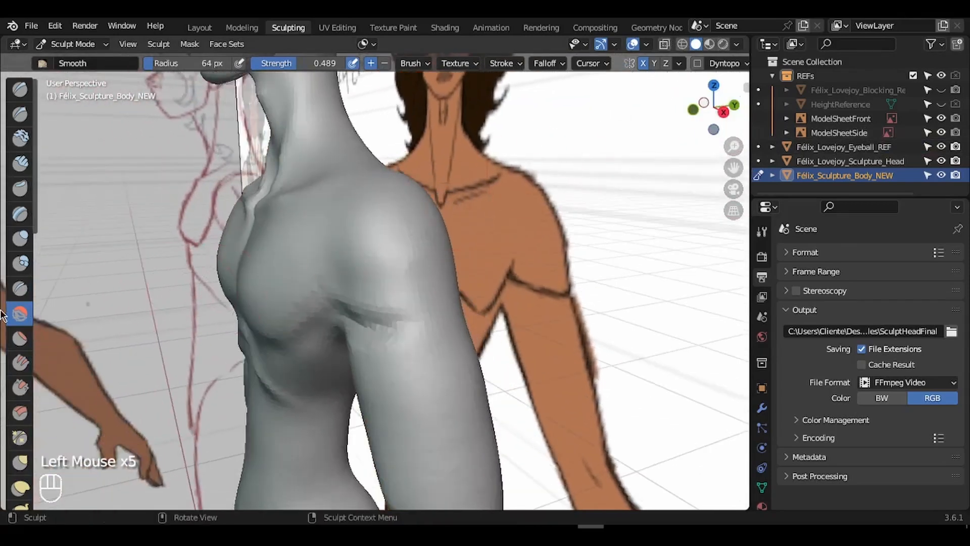
{"action": "left_click", "coordinate": [23, 287]}
{"action": "key", "text": "f"}
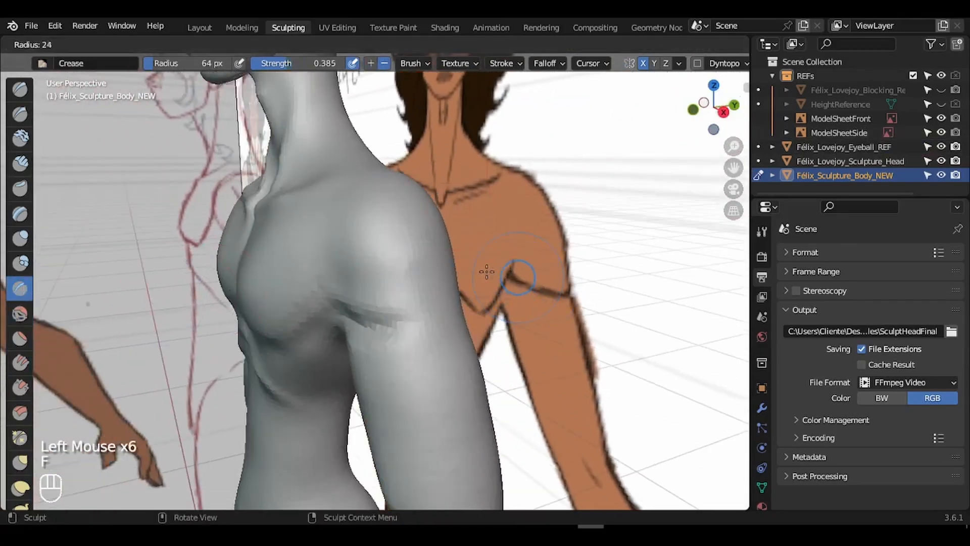
{"action": "left_click", "coordinate": [530, 277]}
{"action": "left_click_drag", "start_coordinate": [343, 326], "coordinate": [401, 329]}
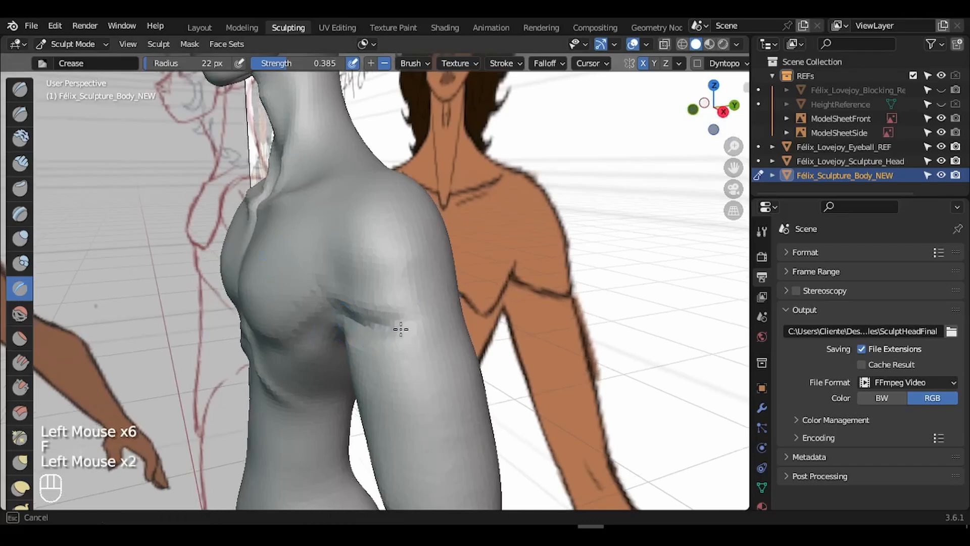
{"action": "mouse_move", "coordinate": [458, 290]}
{"action": "left_mouse_down"}
{"action": "mouse_move", "coordinate": [450, 305]}
{"action": "mouse_move", "coordinate": [458, 298]}
{"action": "left_mouse_up"}
Undo the last crease stroke and crease the line across the back of the upper arm.
{"action": "left_click_drag", "start_coordinate": [700, 115], "coordinate": [591, 133]}
{"action": "key", "text": "ctrl+z"}
{"action": "left_click_drag", "start_coordinate": [368, 315], "coordinate": [285, 312]}
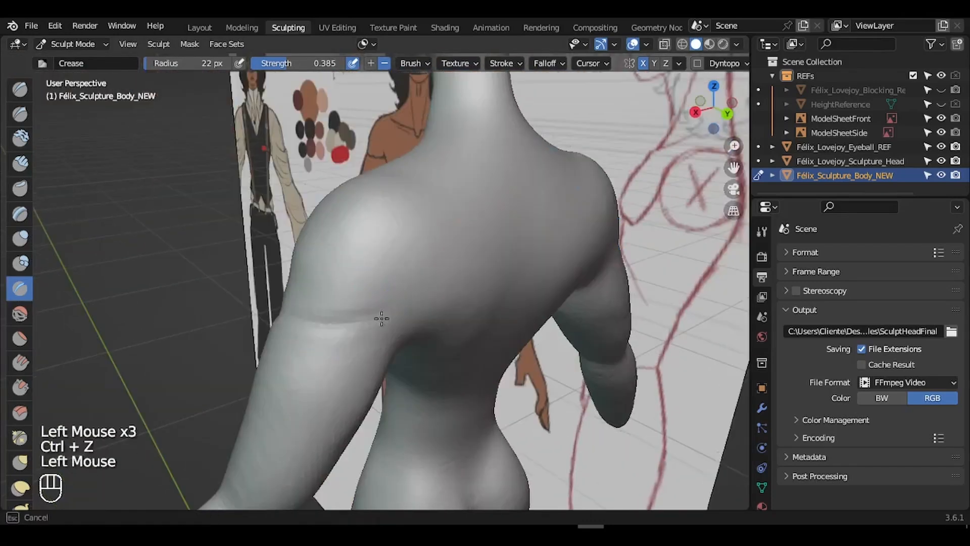
Enlarge the Crease brush to 71 px, undo the last stroke and recut the line below the shoulder.
{"action": "left_click_drag", "start_coordinate": [710, 115], "coordinate": [657, 122]}
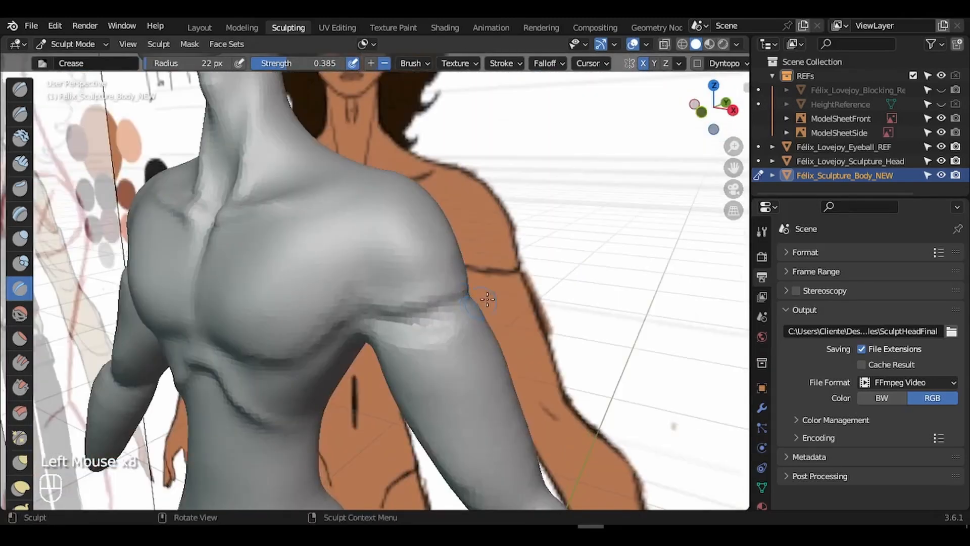
{"action": "key", "text": "f"}
{"action": "left_click", "coordinate": [447, 333]}
{"action": "key", "text": "ctrl+z"}
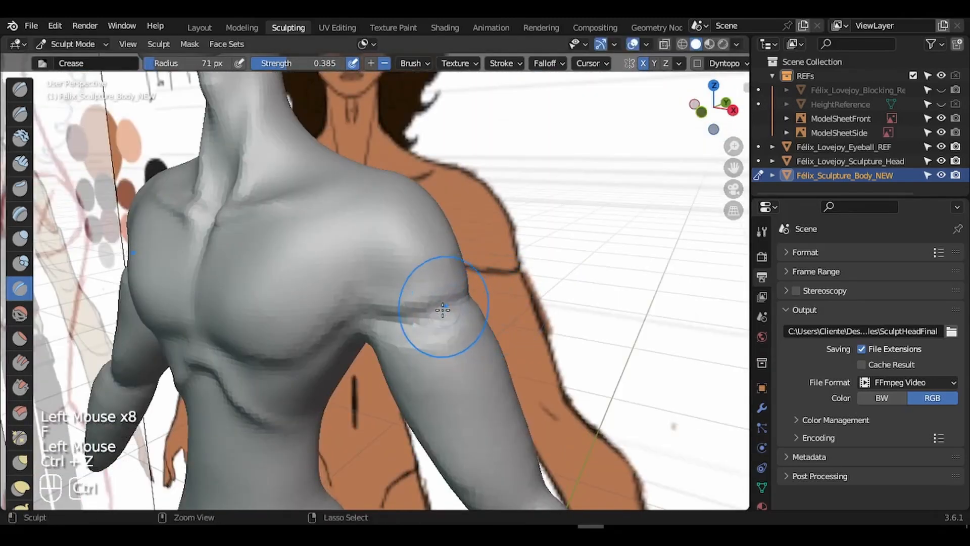
{"action": "left_click_drag", "start_coordinate": [723, 111], "coordinate": [706, 167]}
{"action": "left_click", "coordinate": [427, 244]}
Smooth the shoulder and the upper arm crease, front and back, at 79 px radius.
{"action": "left_click", "coordinate": [20, 313]}
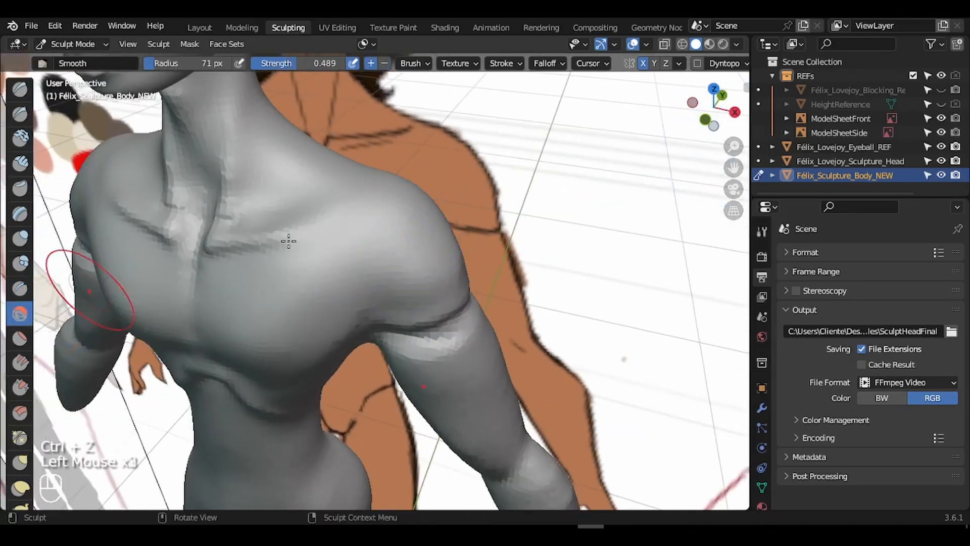
{"action": "key", "text": "f"}
{"action": "left_click", "coordinate": [427, 268]}
{"action": "key", "text": "f"}
{"action": "left_click", "coordinate": [425, 256]}
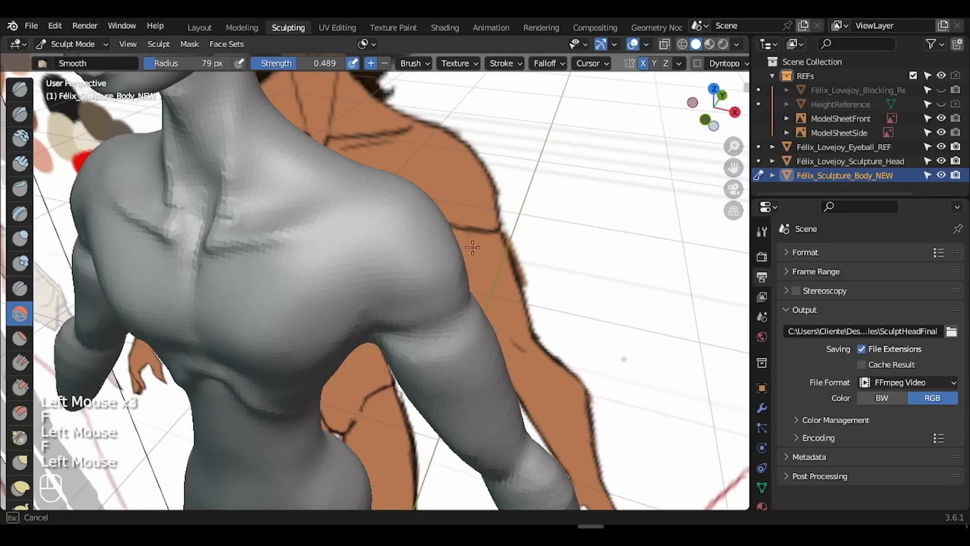
{"action": "mouse_move", "coordinate": [712, 108]}
{"action": "left_mouse_down"}
{"action": "mouse_move", "coordinate": [526, 123]}
{"action": "mouse_move", "coordinate": [488, 144]}
{"action": "left_mouse_up"}
{"action": "left_click_drag", "start_coordinate": [422, 235], "coordinate": [381, 210]}
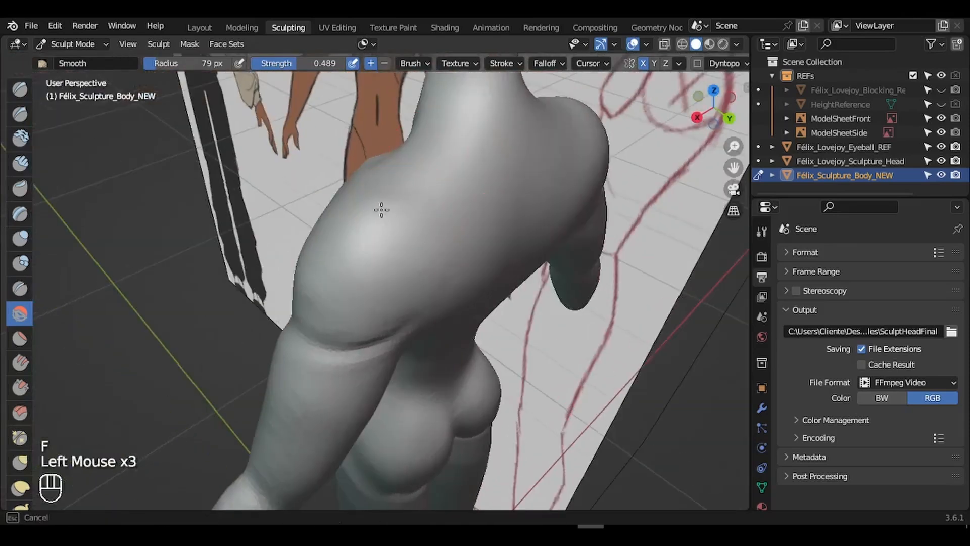
Check the shoulders and back from behind and save the file.
{"action": "left_click_drag", "start_coordinate": [700, 112], "coordinate": [823, 88]}
{"action": "mouse_move", "coordinate": [733, 149]}
{"action": "left_mouse_down"}
{"action": "mouse_move", "coordinate": [743, 206]}
{"action": "mouse_move", "coordinate": [793, 146]}
{"action": "mouse_move", "coordinate": [801, 109]}
{"action": "left_mouse_up"}
{"action": "mouse_move", "coordinate": [702, 112]}
{"action": "left_mouse_down"}
{"action": "mouse_move", "coordinate": [753, 81]}
{"action": "mouse_move", "coordinate": [703, 114]}
{"action": "mouse_move", "coordinate": [389, 121]}
{"action": "left_mouse_up"}
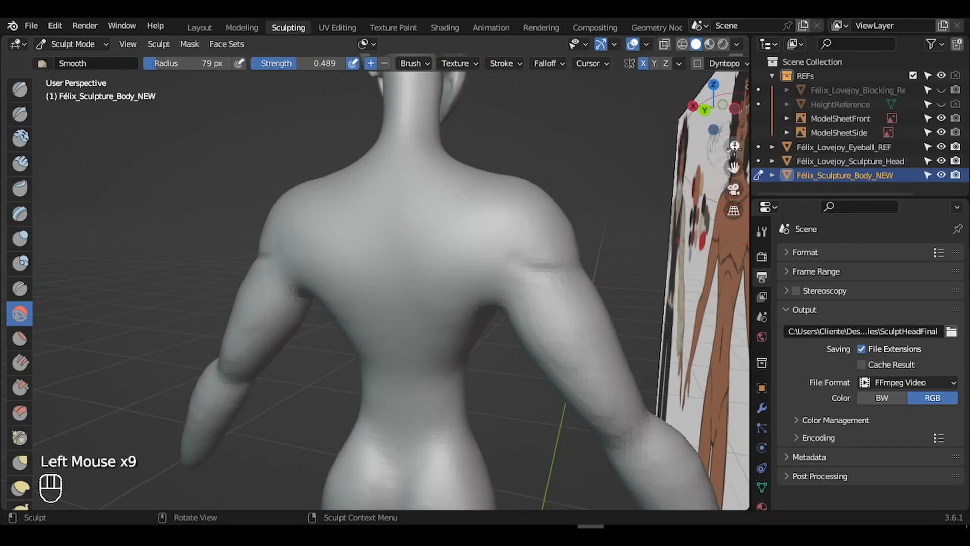
{"action": "left_click_drag", "start_coordinate": [734, 147], "coordinate": [735, 177]}
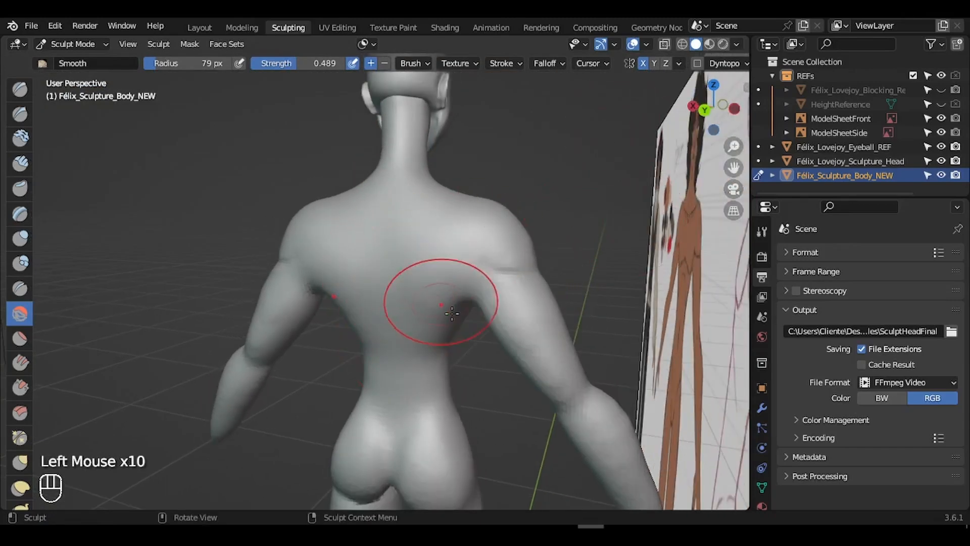
{"action": "key", "text": "ctrl+s"}
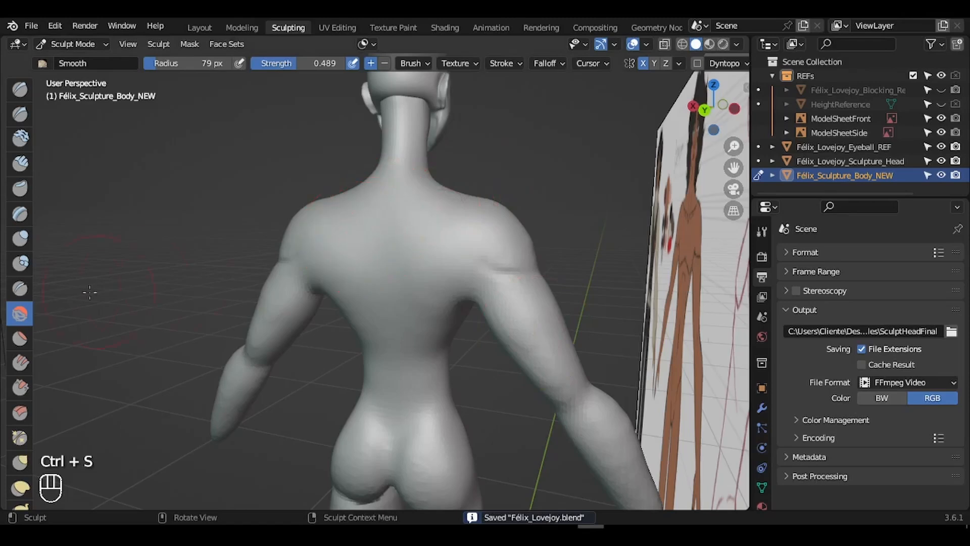
Crease the spine line from between the shoulder blades down to the lower back at 26 px radius.
{"action": "left_click", "coordinate": [20, 288]}
{"action": "key", "text": "f"}
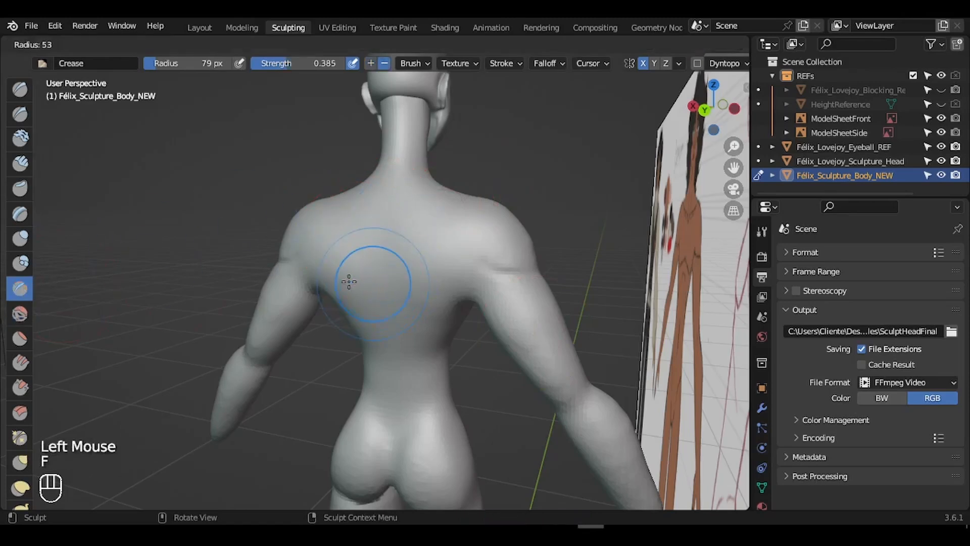
{"action": "left_click", "coordinate": [336, 279]}
{"action": "left_click_drag", "start_coordinate": [736, 145], "coordinate": [735, 127]}
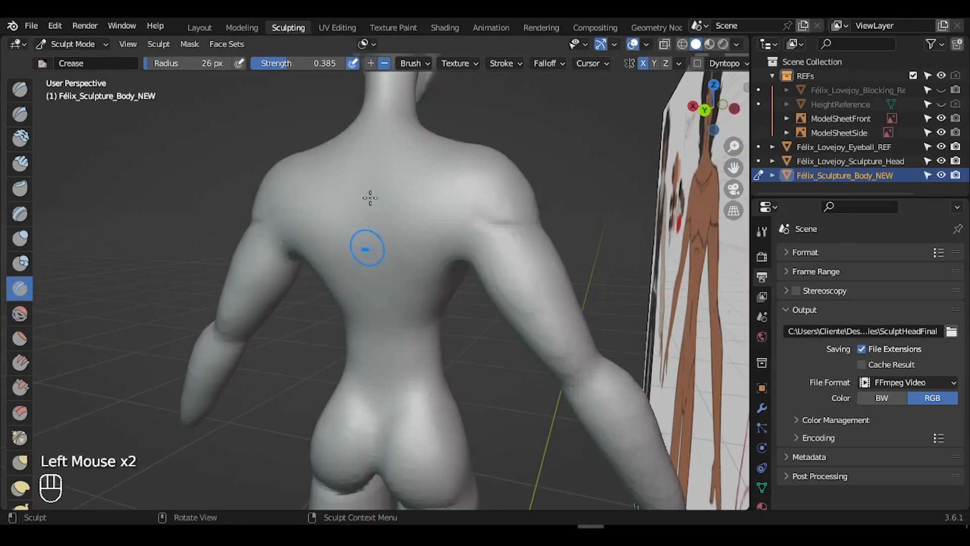
{"action": "left_click_drag", "start_coordinate": [368, 188], "coordinate": [369, 232]}
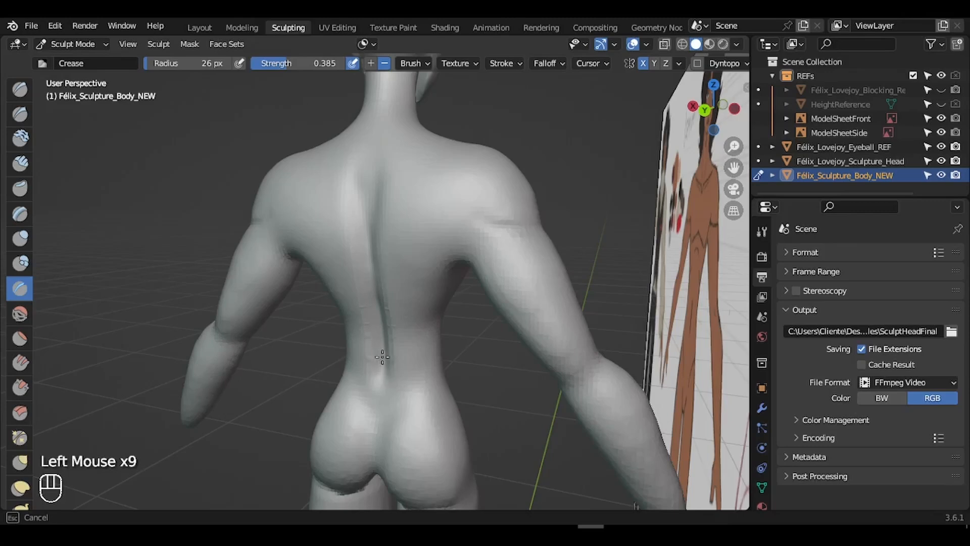
{"action": "left_click_drag", "start_coordinate": [382, 357], "coordinate": [384, 369]}
Smooth the spine groove and the surface between the shoulder blades with the Smooth brush at 26 px radius.
{"action": "left_click", "coordinate": [25, 312]}
{"action": "left_click_drag", "start_coordinate": [394, 202], "coordinate": [389, 256]}
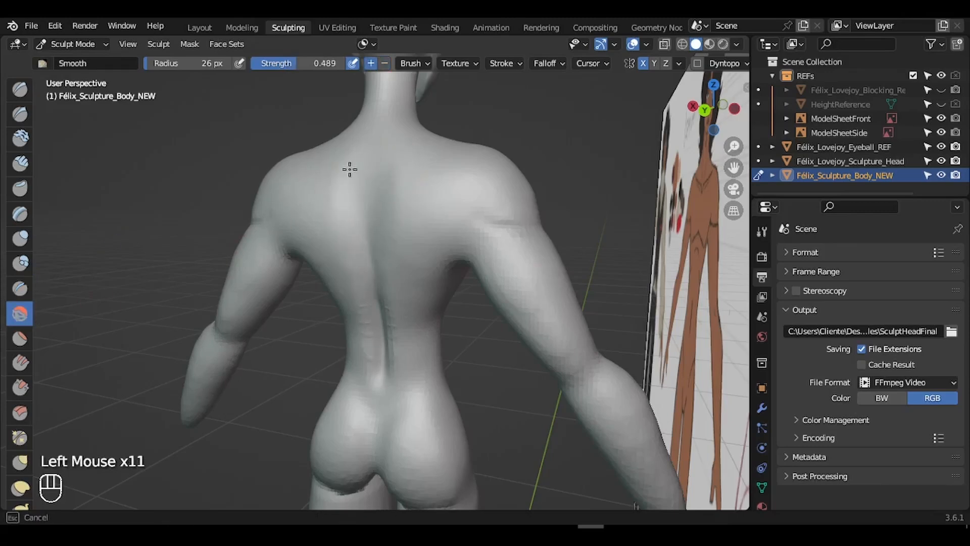
{"action": "left_click_drag", "start_coordinate": [386, 318], "coordinate": [388, 350]}
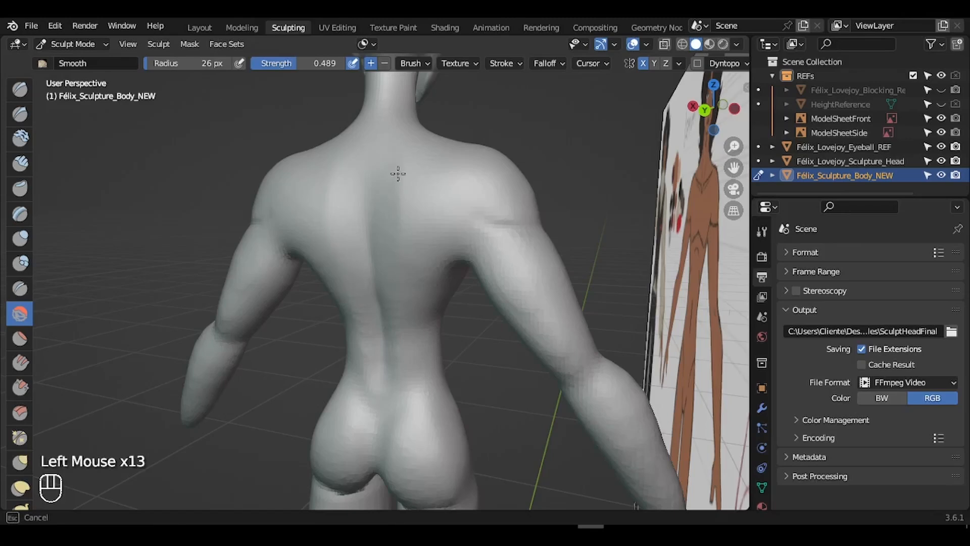
{"action": "left_click_drag", "start_coordinate": [397, 187], "coordinate": [434, 188]}
Crease the inner and lower edges of the shoulder blades in back view at 14 px radius.
{"action": "left_click", "coordinate": [20, 288]}
{"action": "key", "text": "f"}
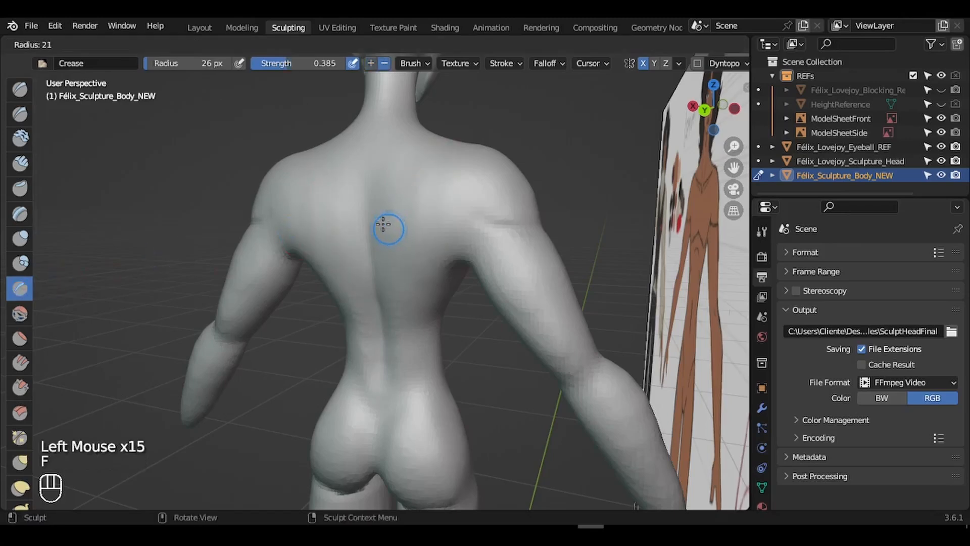
{"action": "left_click", "coordinate": [705, 109]}
{"action": "left_click_drag", "start_coordinate": [734, 146], "coordinate": [734, 106]}
{"action": "left_click_drag", "start_coordinate": [453, 148], "coordinate": [459, 208]}
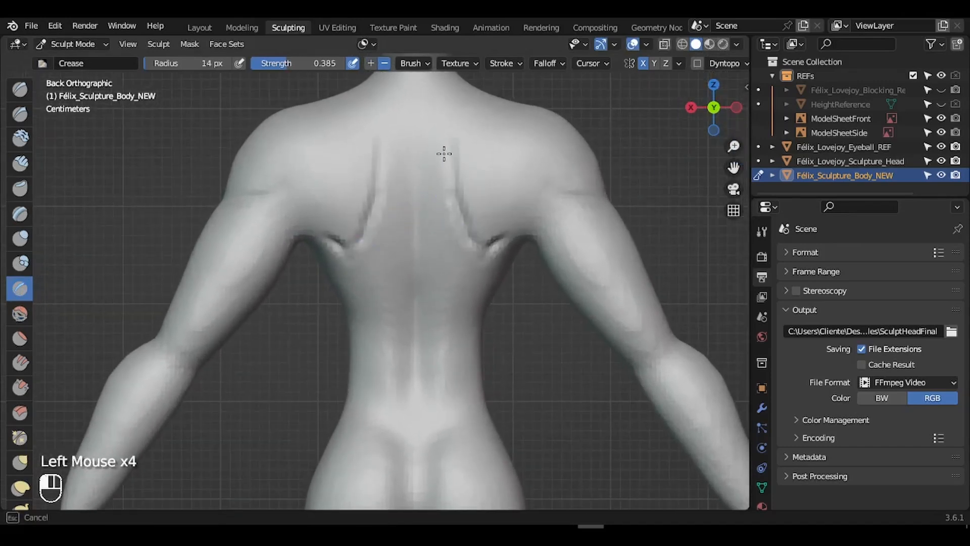
{"action": "left_click_drag", "start_coordinate": [453, 143], "coordinate": [457, 210]}
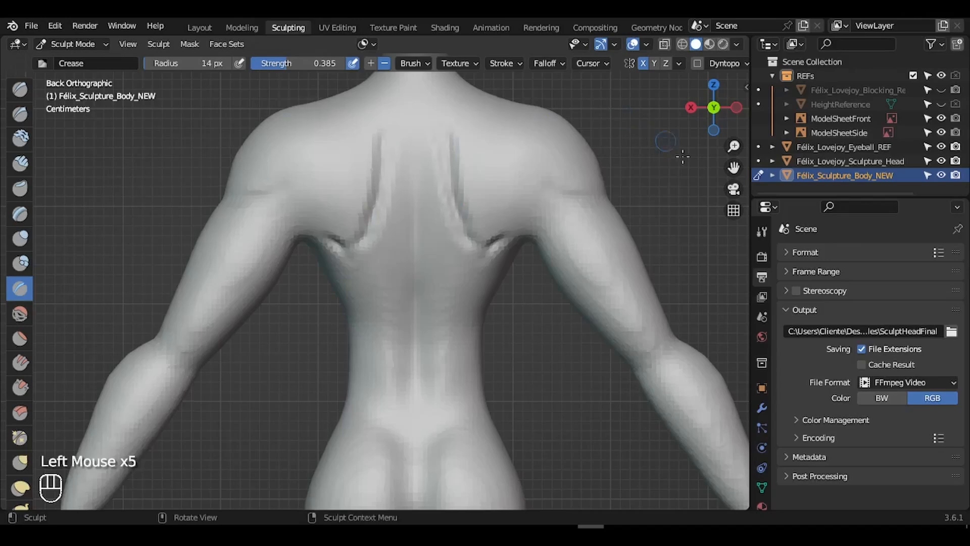
Try Clay Strips at 55 px radius, undo it, and lay a strip beside the shoulder blade crease at 28 px.
{"action": "left_click", "coordinate": [745, 163]}
{"action": "left_click_drag", "start_coordinate": [733, 167], "coordinate": [692, 199]}
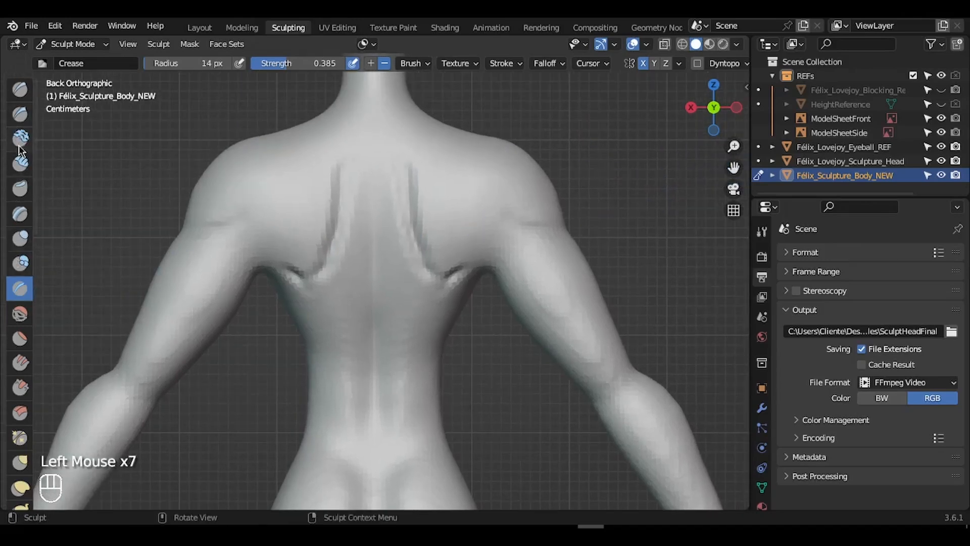
{"action": "left_click", "coordinate": [20, 163]}
{"action": "key", "text": "f"}
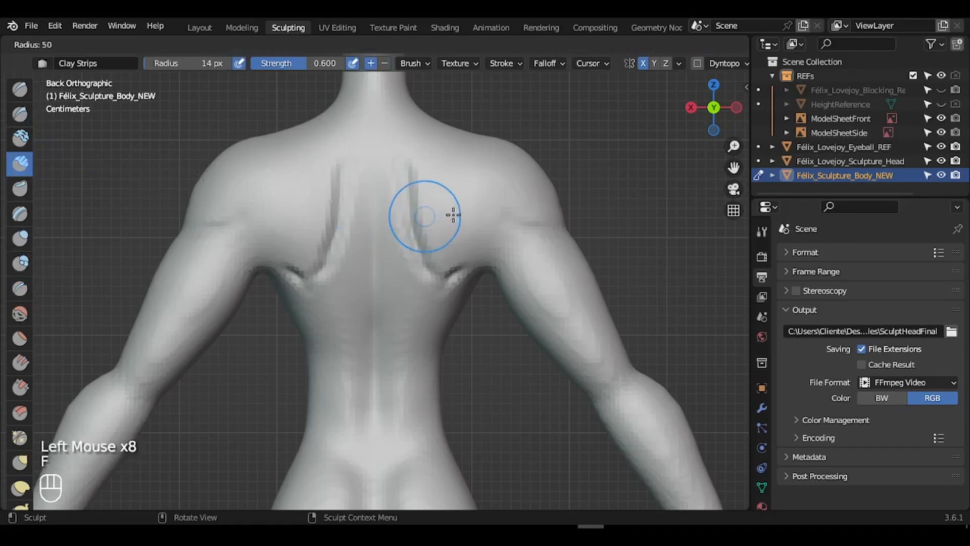
{"action": "left_click", "coordinate": [450, 212]}
{"action": "key", "text": "ctrl+z"}
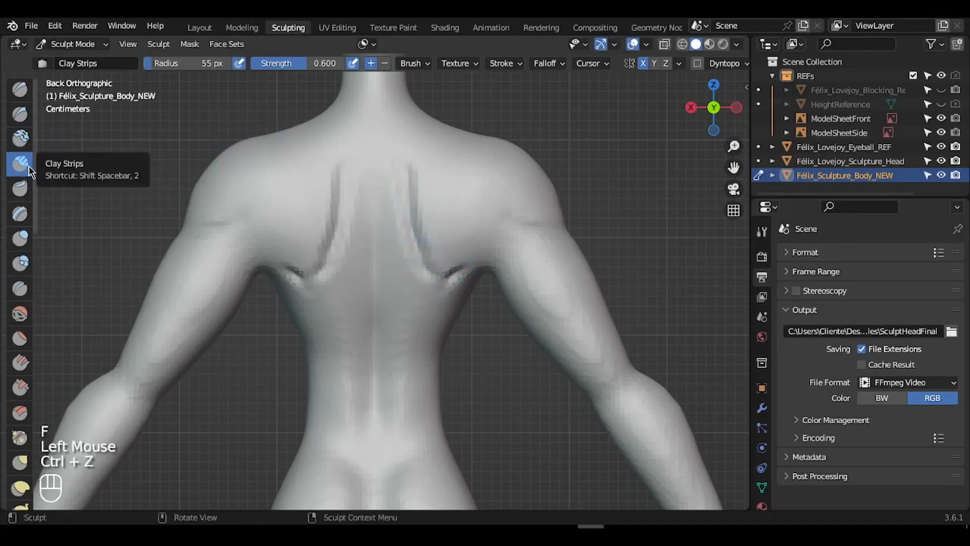
{"action": "left_click_drag", "start_coordinate": [712, 107], "coordinate": [652, 114]}
{"action": "key", "text": "f"}
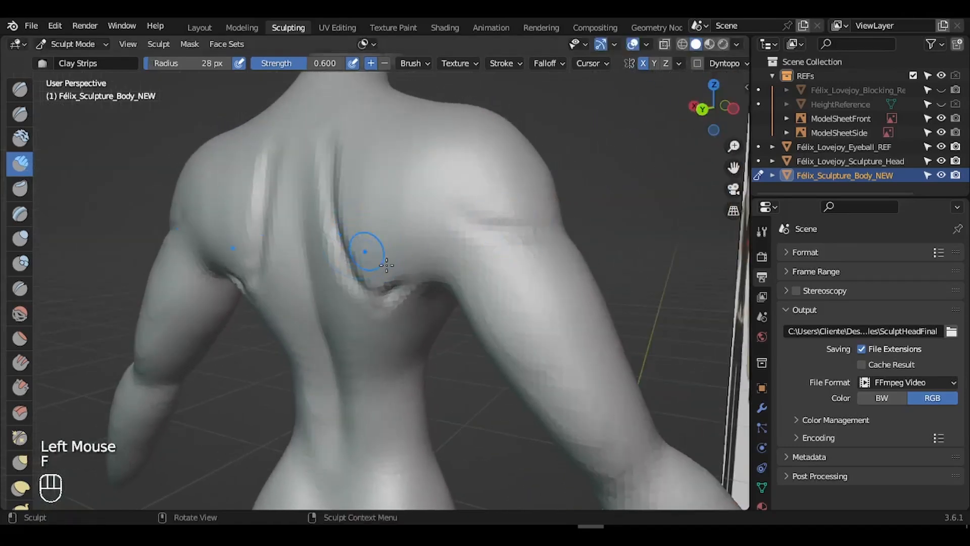
{"action": "left_click", "coordinate": [361, 261]}
Build up the shoulder blade volume down to the armpit with Clay Strips at 52 px radius.
{"action": "key", "text": "f"}
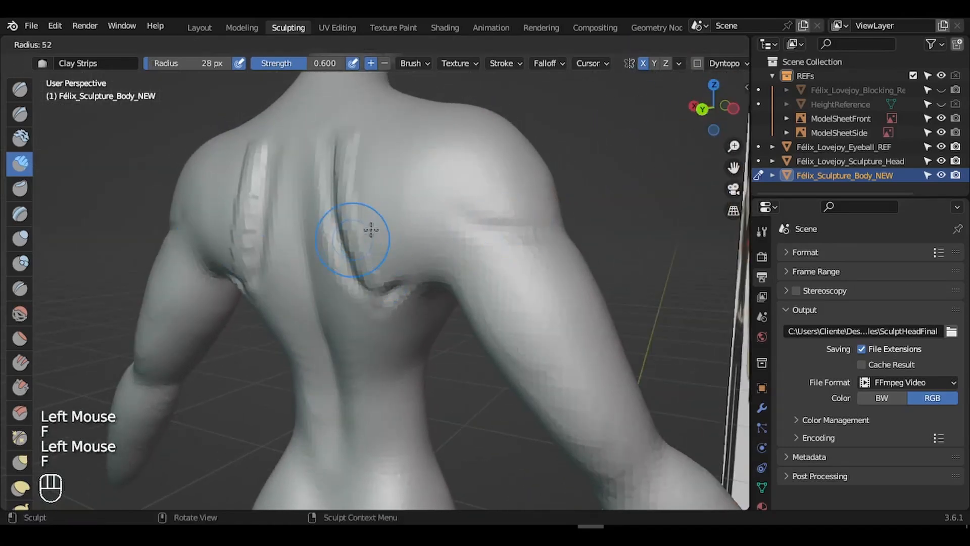
{"action": "left_click", "coordinate": [371, 225]}
{"action": "mouse_move", "coordinate": [342, 233]}
{"action": "left_mouse_down"}
{"action": "mouse_move", "coordinate": [367, 286]}
{"action": "mouse_move", "coordinate": [332, 162]}
{"action": "mouse_move", "coordinate": [368, 278]}
{"action": "left_mouse_up"}
{"action": "mouse_move", "coordinate": [347, 217]}
{"action": "left_mouse_down"}
{"action": "mouse_move", "coordinate": [331, 152]}
{"action": "mouse_move", "coordinate": [379, 289]}
{"action": "mouse_move", "coordinate": [427, 222]}
{"action": "mouse_move", "coordinate": [442, 224]}
{"action": "mouse_move", "coordinate": [424, 257]}
{"action": "mouse_move", "coordinate": [377, 276]}
{"action": "mouse_move", "coordinate": [386, 268]}
{"action": "left_mouse_up"}
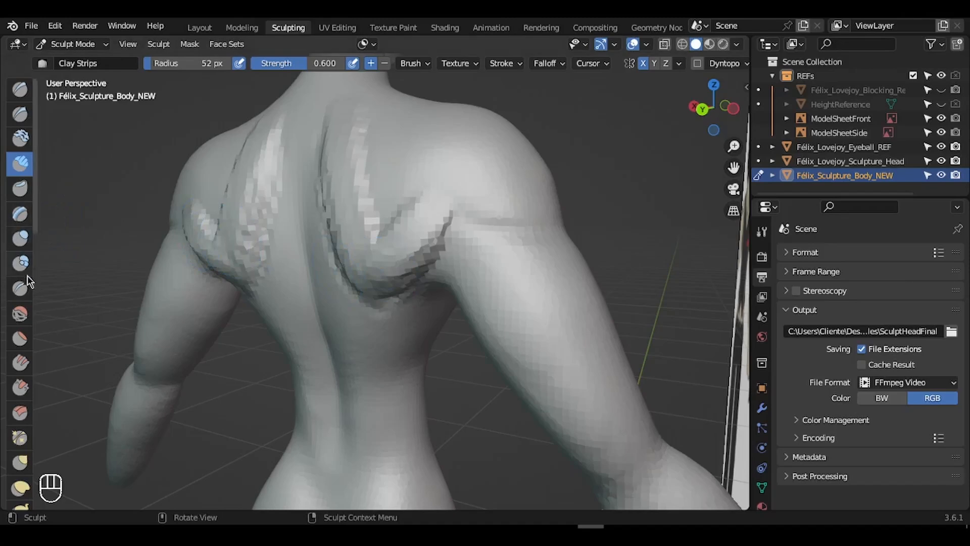
Smooth the shoulder blade surface at 52 px radius and its inner edge beside the spine at 16 px.
{"action": "left_click", "coordinate": [20, 313]}
{"action": "left_click_drag", "start_coordinate": [359, 211], "coordinate": [400, 269]}
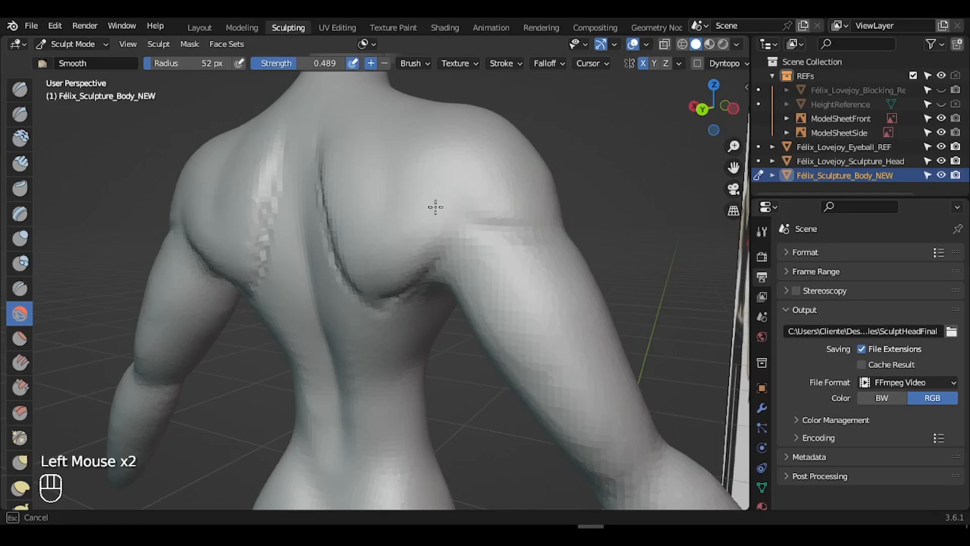
{"action": "left_click_drag", "start_coordinate": [435, 207], "coordinate": [433, 234]}
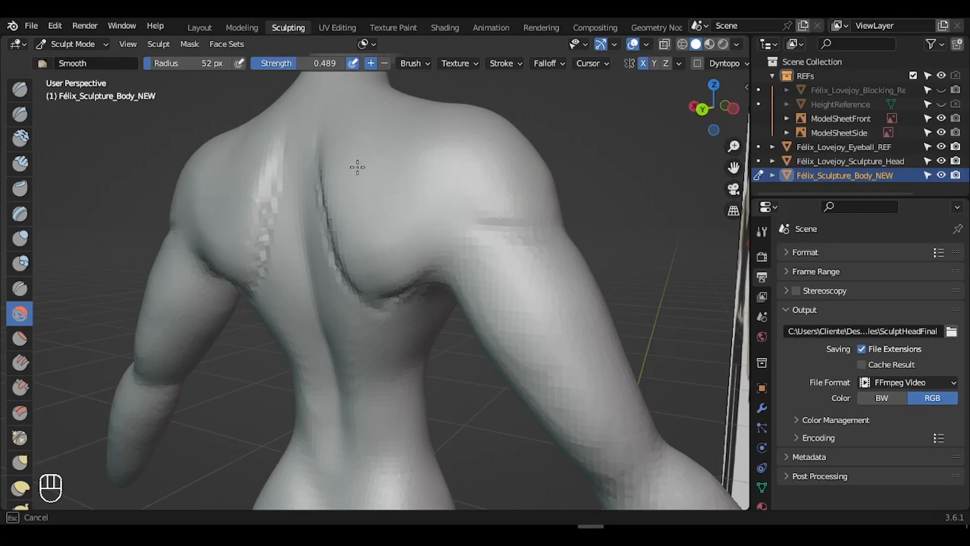
{"action": "key", "text": "f"}
{"action": "left_click", "coordinate": [277, 206]}
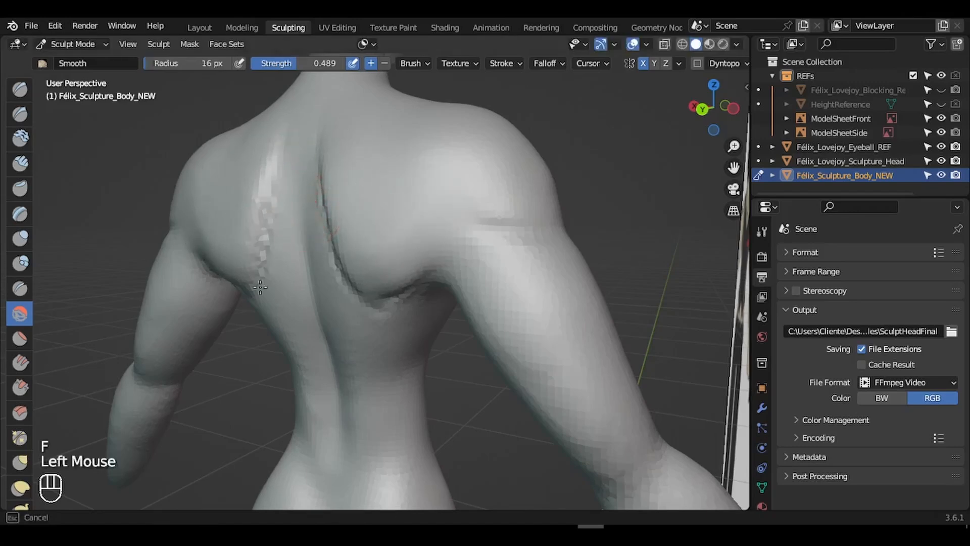
{"action": "left_click_drag", "start_coordinate": [294, 128], "coordinate": [247, 256]}
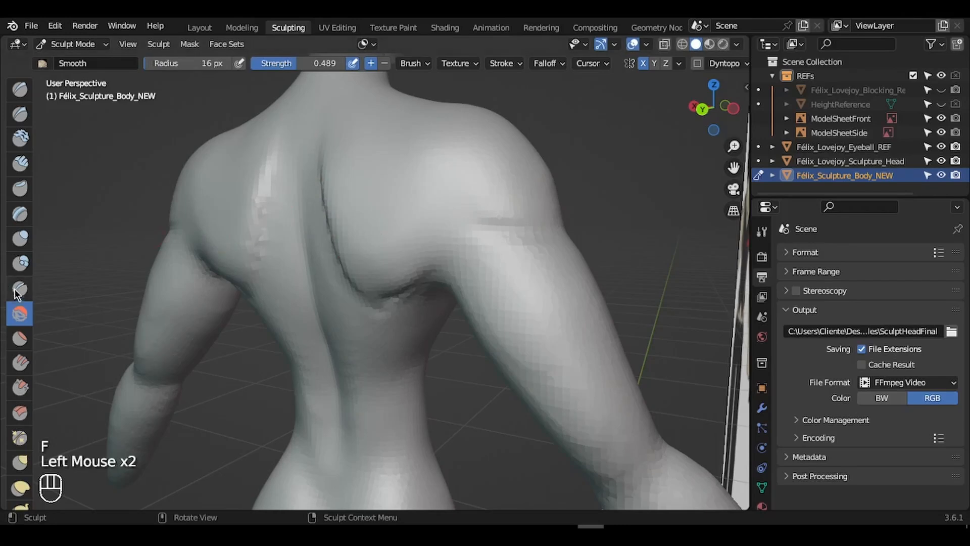
Crease the shoulder blade's inner edge at 16 px radius, then undo and redo a 92 px hollow across the blade.
{"action": "left_click", "coordinate": [19, 288]}
{"action": "mouse_move", "coordinate": [282, 145]}
{"action": "left_mouse_down"}
{"action": "mouse_move", "coordinate": [266, 238]}
{"action": "mouse_move", "coordinate": [278, 163]}
{"action": "left_mouse_up"}
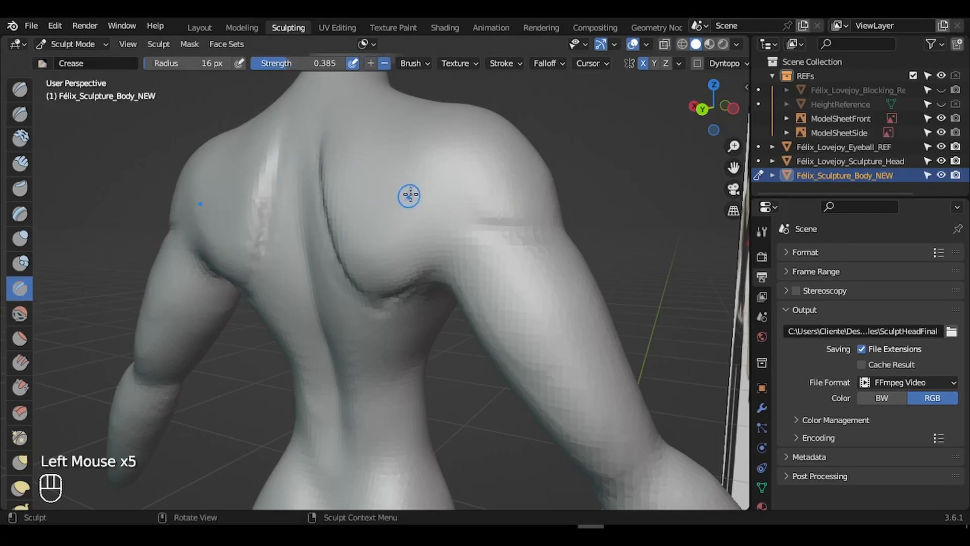
{"action": "key", "text": "f"}
{"action": "key", "text": "f"}
{"action": "left_click", "coordinate": [384, 201]}
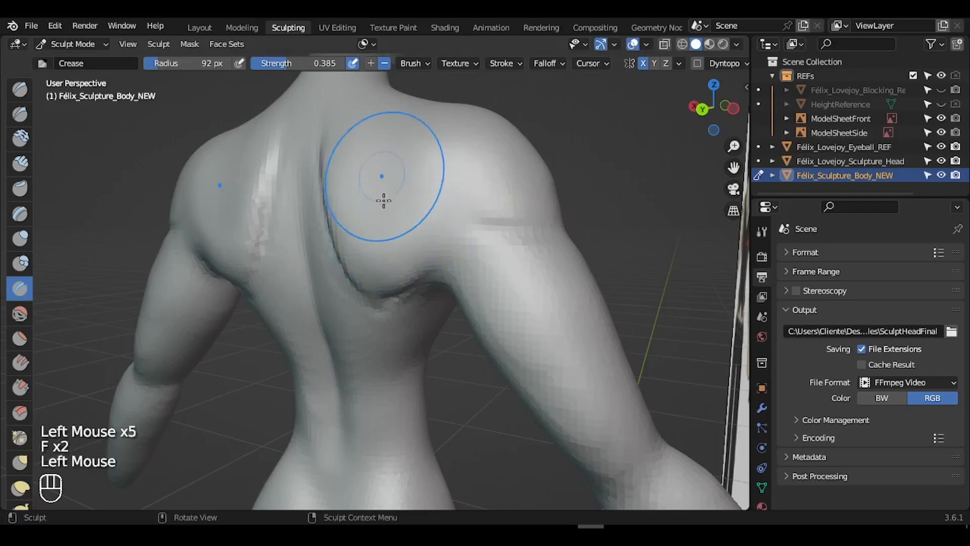
{"action": "key", "text": "ctrl+z"}
{"action": "left_click_drag", "start_coordinate": [377, 234], "coordinate": [377, 170]}
{"action": "left_click_drag", "start_coordinate": [379, 251], "coordinate": [384, 215]}
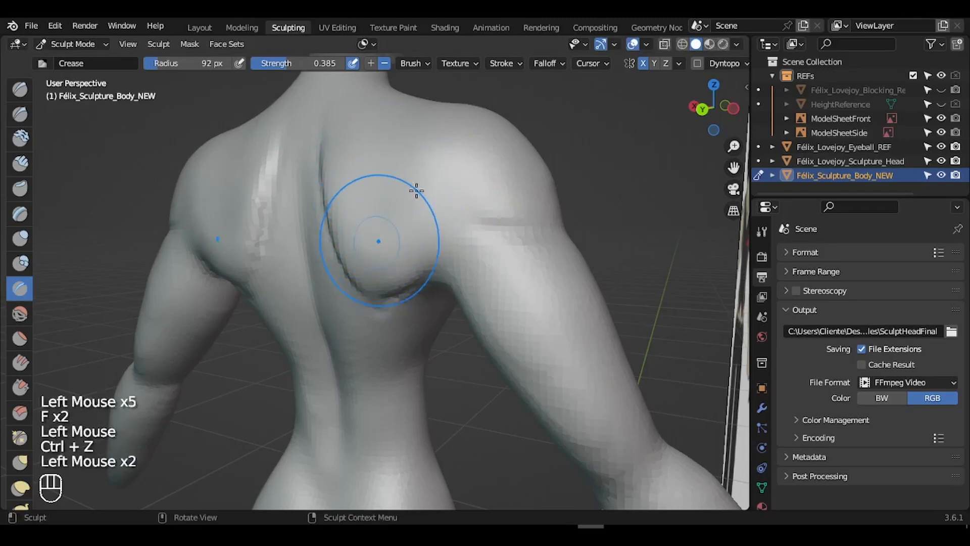
Crease the small dimples on both sides of the spine at the lower back with a 10 px radius.
{"action": "left_click_drag", "start_coordinate": [706, 120], "coordinate": [735, 207]}
{"action": "mouse_move", "coordinate": [734, 168]}
{"action": "left_mouse_down"}
{"action": "mouse_move", "coordinate": [736, 123]}
{"action": "mouse_move", "coordinate": [662, 100]}
{"action": "mouse_move", "coordinate": [691, 102]}
{"action": "left_mouse_up"}
{"action": "left_click_drag", "start_coordinate": [733, 145], "coordinate": [732, 118]}
{"action": "key", "text": "f"}
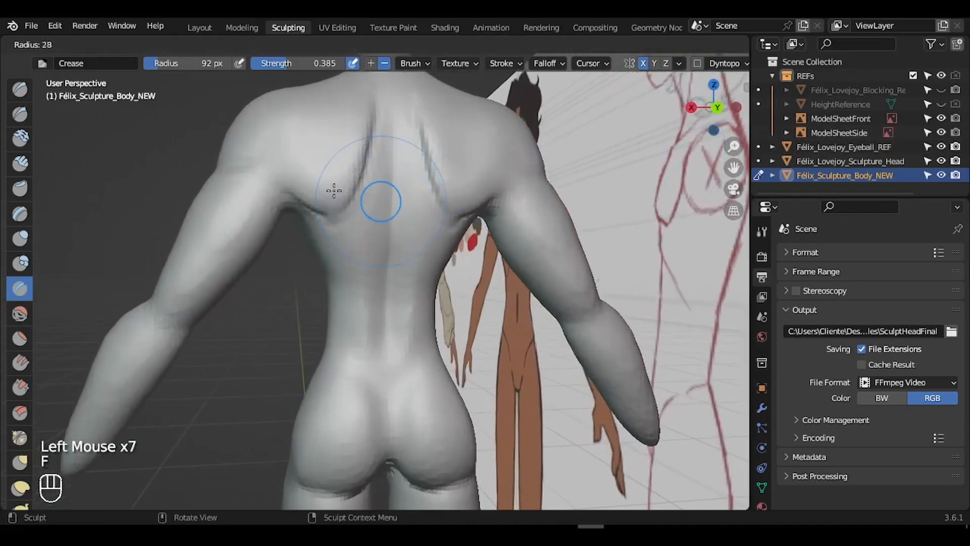
{"action": "left_click", "coordinate": [358, 194]}
{"action": "key", "text": "f"}
{"action": "left_click", "coordinate": [396, 308]}
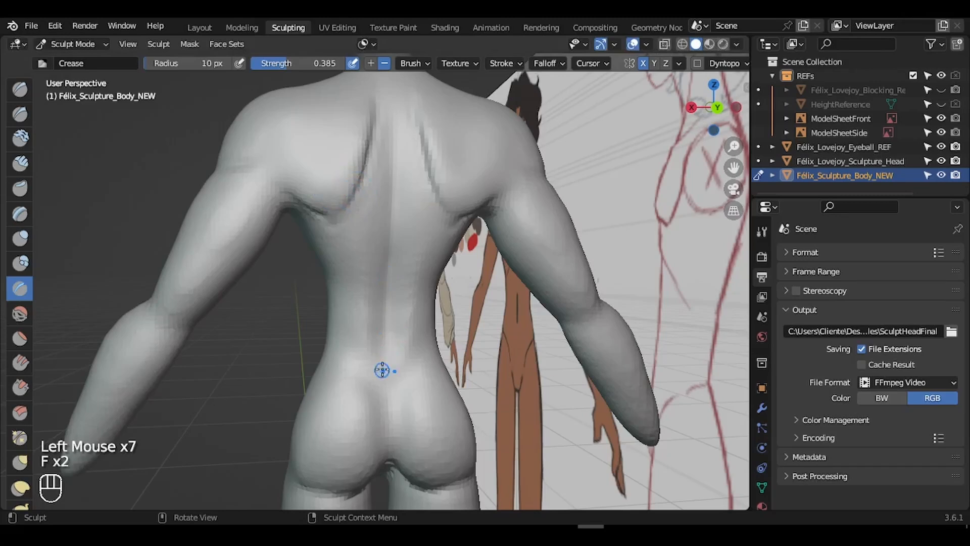
{"action": "mouse_move", "coordinate": [384, 338]}
{"action": "left_mouse_down"}
{"action": "mouse_move", "coordinate": [386, 374]}
{"action": "mouse_move", "coordinate": [387, 363]}
{"action": "left_mouse_up"}
{"action": "left_click_drag", "start_coordinate": [388, 293], "coordinate": [385, 349]}
{"action": "left_click_drag", "start_coordinate": [386, 324], "coordinate": [374, 361]}
{"action": "left_click_drag", "start_coordinate": [379, 349], "coordinate": [369, 362]}
{"action": "mouse_move", "coordinate": [374, 356]}
{"action": "left_mouse_down"}
{"action": "mouse_move", "coordinate": [368, 368]}
{"action": "mouse_move", "coordinate": [359, 357]}
{"action": "mouse_move", "coordinate": [367, 350]}
{"action": "left_mouse_up"}
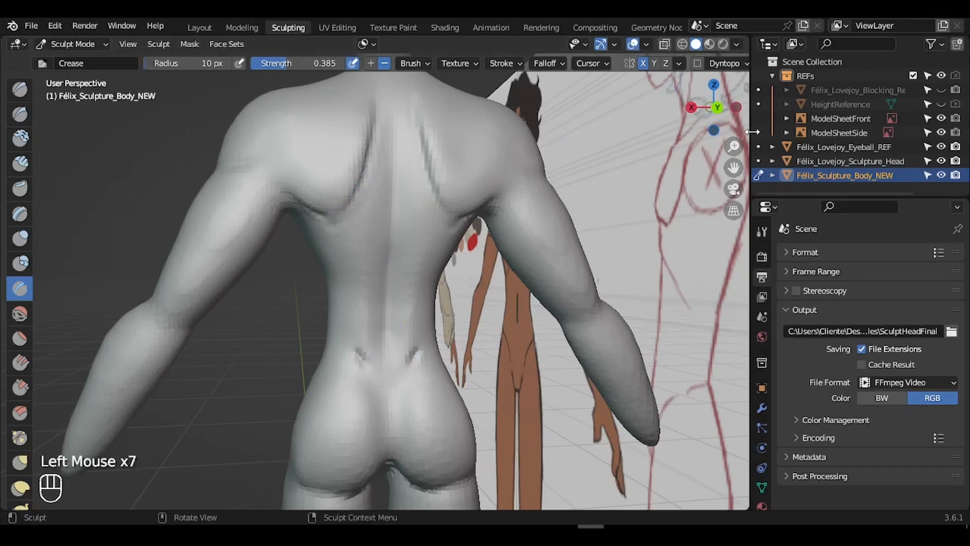
Crease a short vertical navel line in the middle of the abdomen in front view at 10 px radius.
{"action": "left_click_drag", "start_coordinate": [734, 146], "coordinate": [720, 232]}
{"action": "mouse_move", "coordinate": [712, 105]}
{"action": "left_mouse_down"}
{"action": "mouse_move", "coordinate": [678, 108]}
{"action": "mouse_move", "coordinate": [732, 113]}
{"action": "mouse_move", "coordinate": [503, 102]}
{"action": "mouse_move", "coordinate": [455, 152]}
{"action": "mouse_move", "coordinate": [398, 322]}
{"action": "left_mouse_up"}
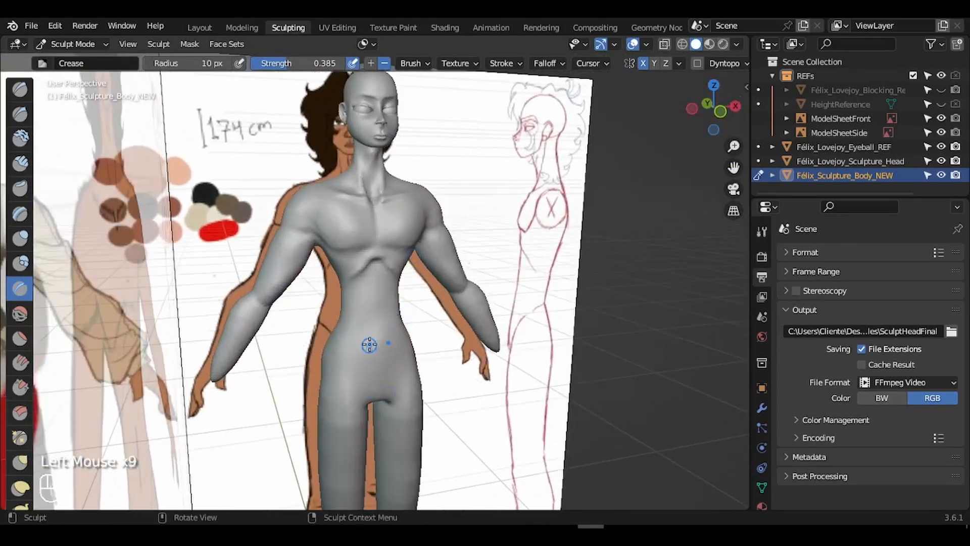
{"action": "left_click", "coordinate": [721, 113]}
{"action": "left_click_drag", "start_coordinate": [734, 146], "coordinate": [737, 93]}
{"action": "left_click_drag", "start_coordinate": [734, 170], "coordinate": [730, 98]}
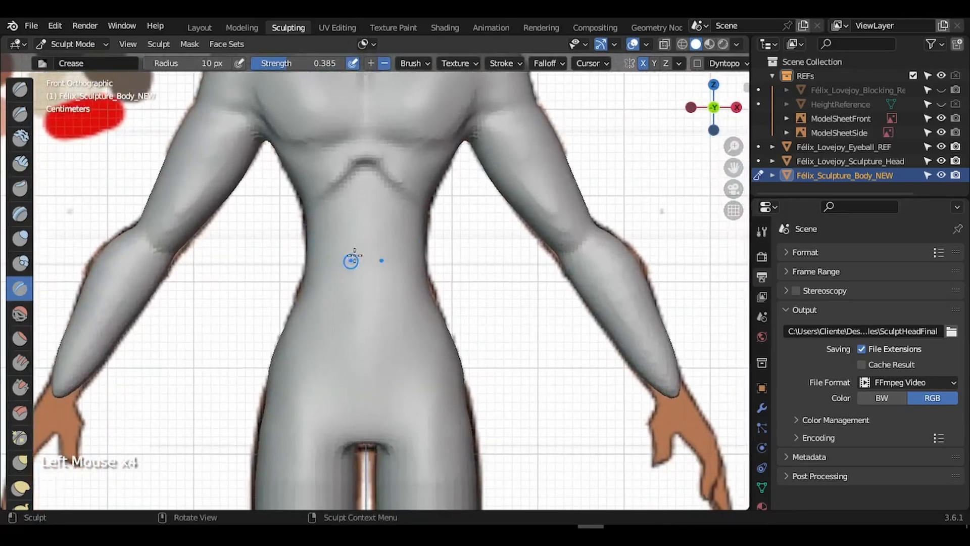
{"action": "mouse_move", "coordinate": [367, 271]}
{"action": "left_mouse_down"}
{"action": "mouse_move", "coordinate": [363, 290]}
{"action": "mouse_move", "coordinate": [372, 269]}
{"action": "mouse_move", "coordinate": [364, 256]}
{"action": "left_mouse_up"}
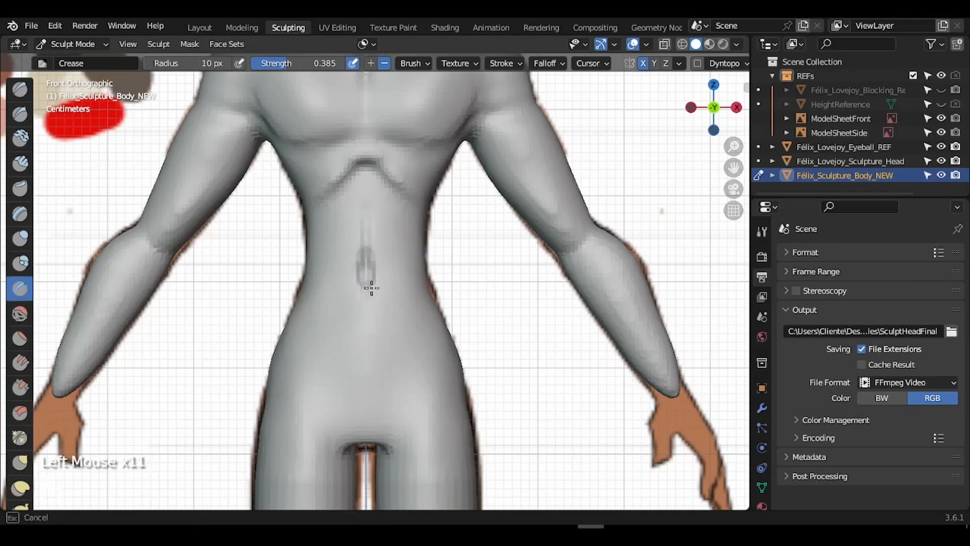
Undo the last navel stroke and extend the crease down the midline of the lower abdomen.
{"action": "left_click_drag", "start_coordinate": [714, 126], "coordinate": [625, 148]}
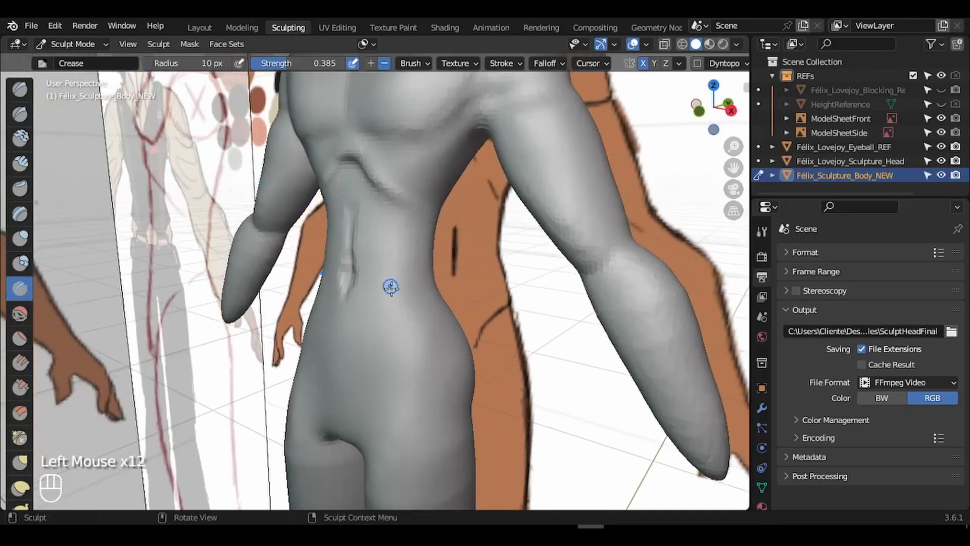
{"action": "left_click_drag", "start_coordinate": [352, 284], "coordinate": [349, 295]}
{"action": "key", "text": "ctrl+z"}
{"action": "left_click", "coordinate": [346, 283]}
{"action": "left_click", "coordinate": [337, 346]}
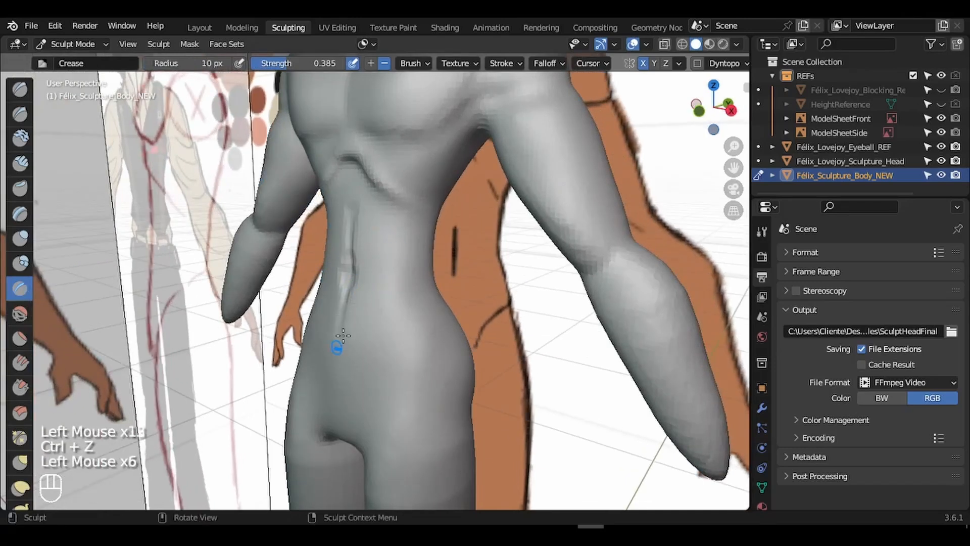
{"action": "left_click", "coordinate": [342, 354]}
Crease two horizontal abdominal lines, one at navel height and a fainter one above it.
{"action": "left_click", "coordinate": [364, 267]}
{"action": "left_click", "coordinate": [374, 278]}
{"action": "left_click", "coordinate": [363, 278]}
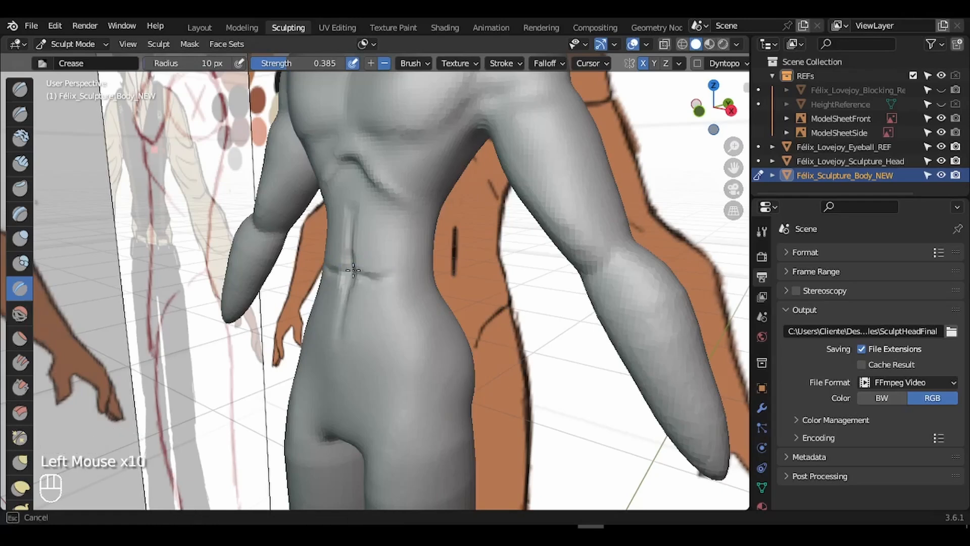
{"action": "left_click", "coordinate": [353, 214]}
{"action": "left_click", "coordinate": [361, 221]}
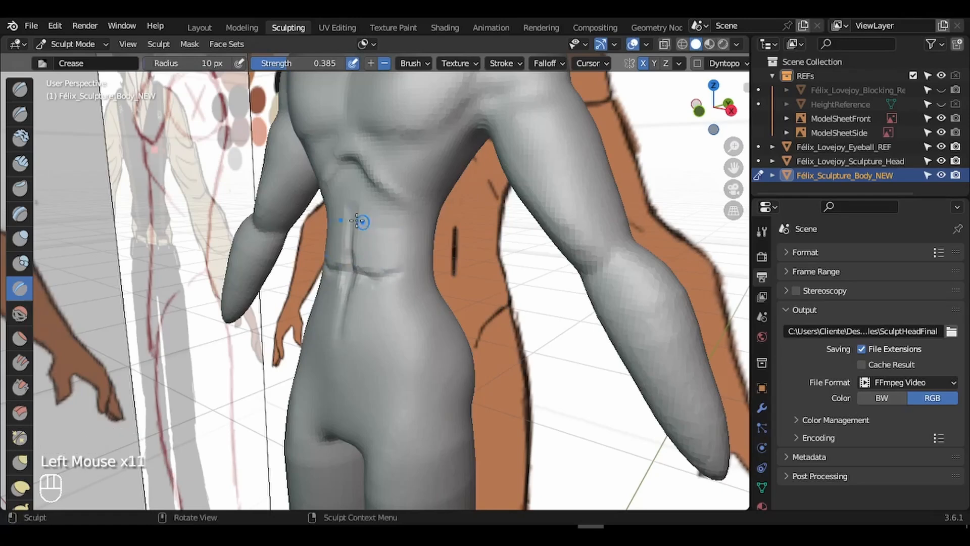
{"action": "left_click", "coordinate": [389, 231]}
{"action": "left_click", "coordinate": [354, 213]}
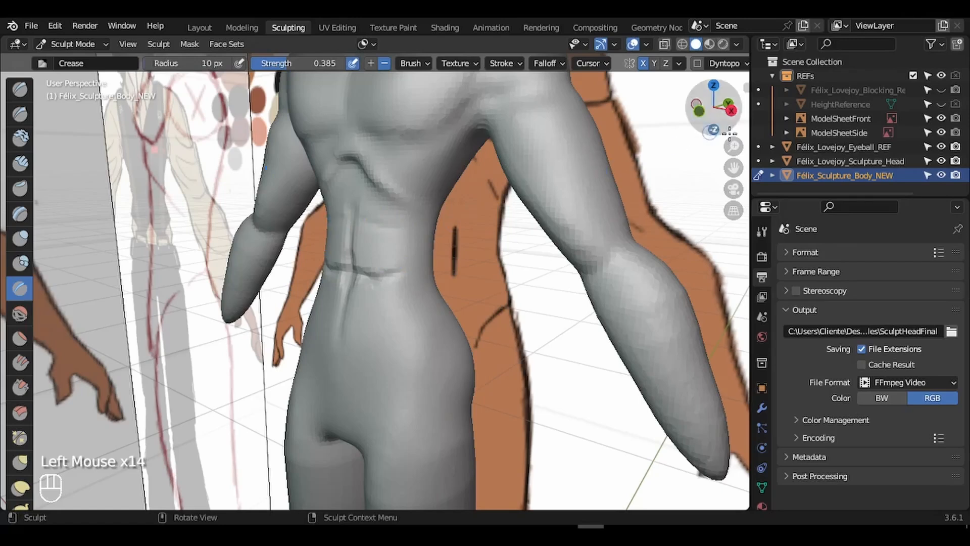
Save the file and crease the groin lines from hips to crotch, tracing the front model sheet through X-ray.
{"action": "left_click", "coordinate": [700, 110]}
{"action": "left_click_drag", "start_coordinate": [732, 146], "coordinate": [731, 129]}
{"action": "left_click_drag", "start_coordinate": [734, 167], "coordinate": [724, 62]}
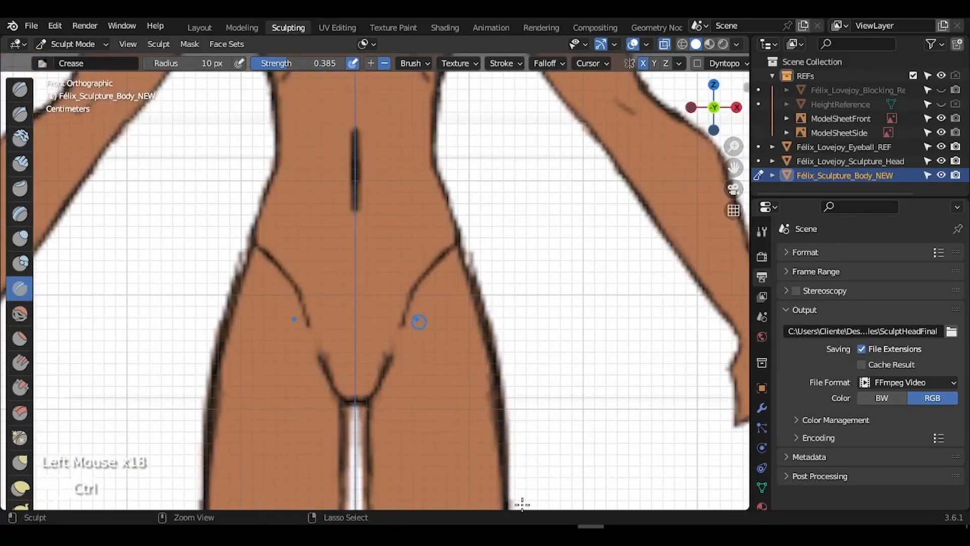
{"action": "key", "text": "ctrl+s"}
{"action": "left_click", "coordinate": [390, 357]}
{"action": "mouse_move", "coordinate": [390, 356]}
{"action": "left_mouse_down"}
{"action": "mouse_move", "coordinate": [379, 380]}
{"action": "mouse_move", "coordinate": [399, 319]}
{"action": "left_mouse_up"}
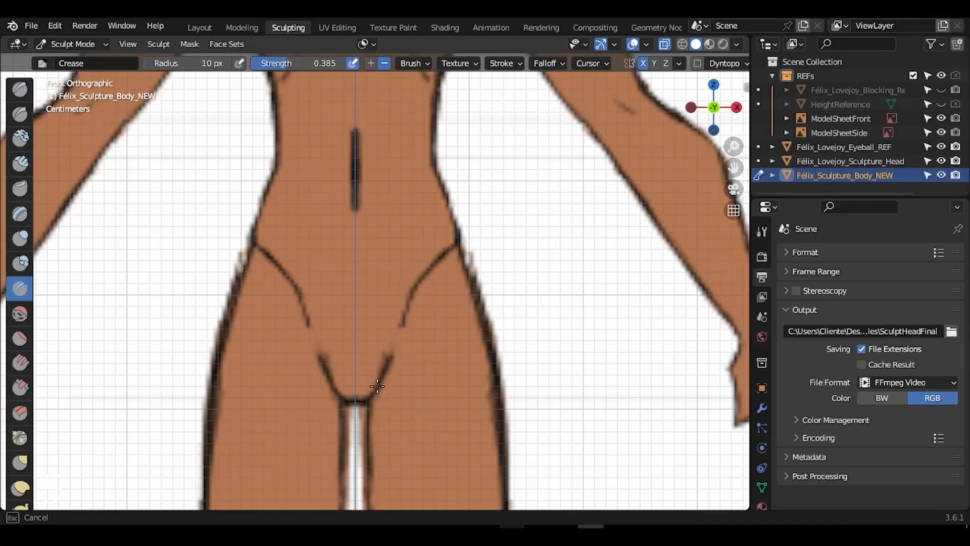
{"action": "left_click_drag", "start_coordinate": [378, 386], "coordinate": [375, 390]}
{"action": "left_click", "coordinate": [664, 44]}
Hollow the upper thigh below the groin line with the Crease brush at 46 px radius and the outer hip at 87 px.
{"action": "mouse_move", "coordinate": [705, 116]}
{"action": "left_mouse_down"}
{"action": "mouse_move", "coordinate": [624, 127]}
{"action": "mouse_move", "coordinate": [646, 119]}
{"action": "mouse_move", "coordinate": [581, 146]}
{"action": "left_mouse_up"}
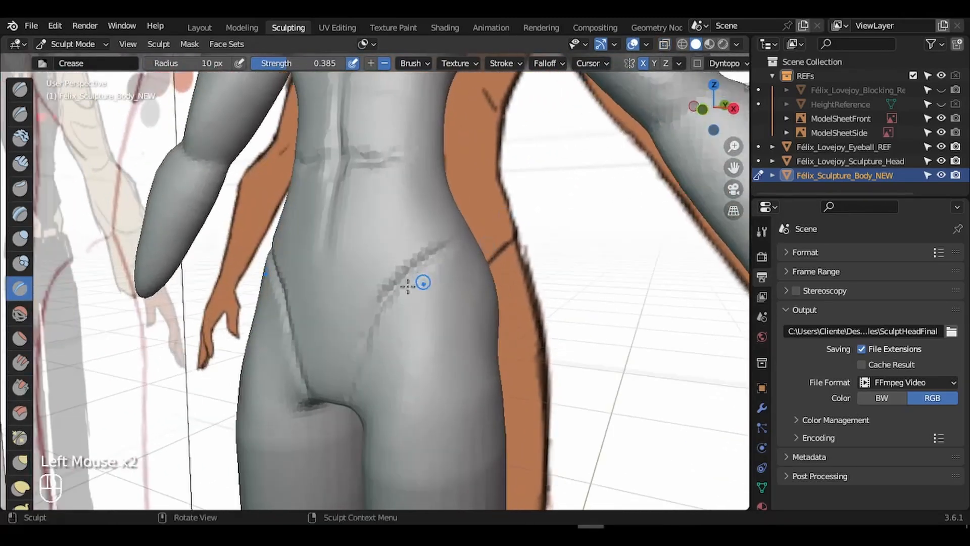
{"action": "key", "text": "f"}
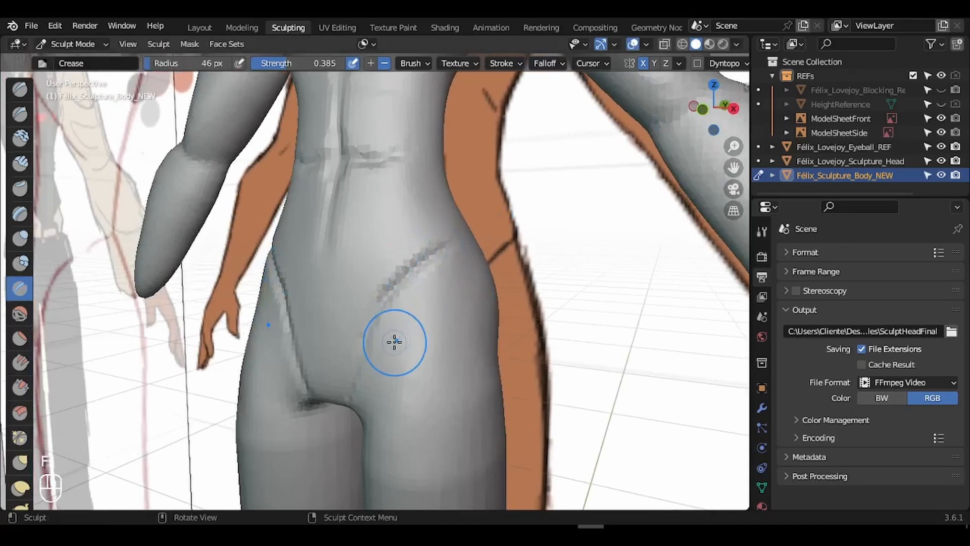
{"action": "left_click", "coordinate": [378, 357]}
{"action": "key", "text": "f"}
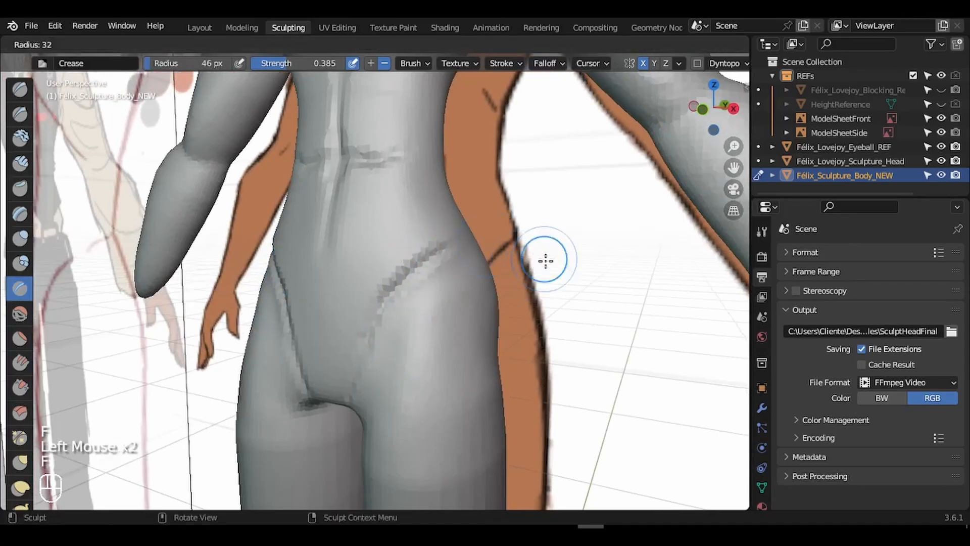
{"action": "left_click", "coordinate": [515, 322]}
{"action": "mouse_move", "coordinate": [476, 237]}
{"action": "left_mouse_down"}
{"action": "mouse_move", "coordinate": [506, 311]}
{"action": "mouse_move", "coordinate": [480, 237]}
{"action": "left_mouse_up"}
{"action": "left_click_drag", "start_coordinate": [714, 108], "coordinate": [657, 129]}
{"action": "left_click_drag", "start_coordinate": [471, 260], "coordinate": [498, 333]}
{"action": "left_click_drag", "start_coordinate": [702, 117], "coordinate": [724, 110]}
Inflate the abdomen-side edge of the groin line from the crotch to the hip with the Inflate/Deflate brush at 25 px radius.
{"action": "left_click", "coordinate": [20, 240]}
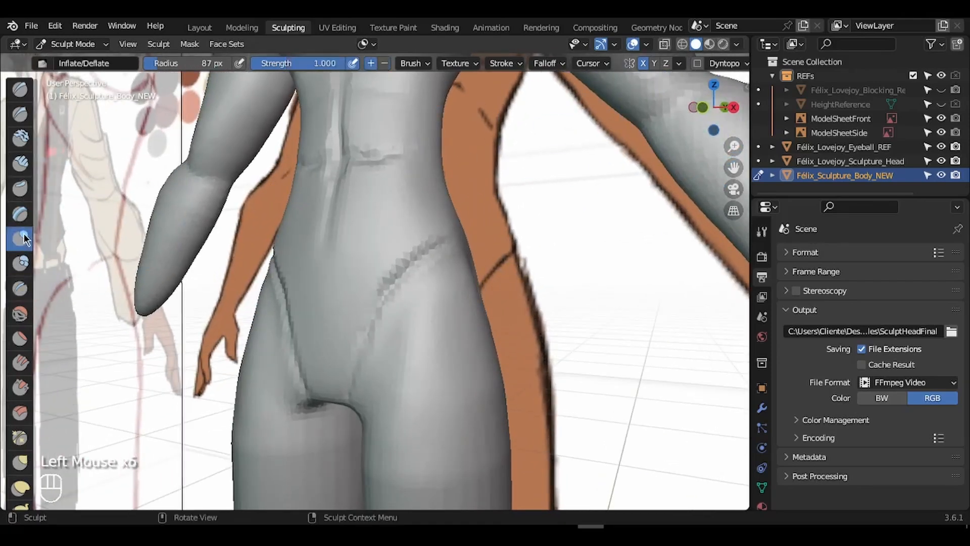
{"action": "key", "text": "f"}
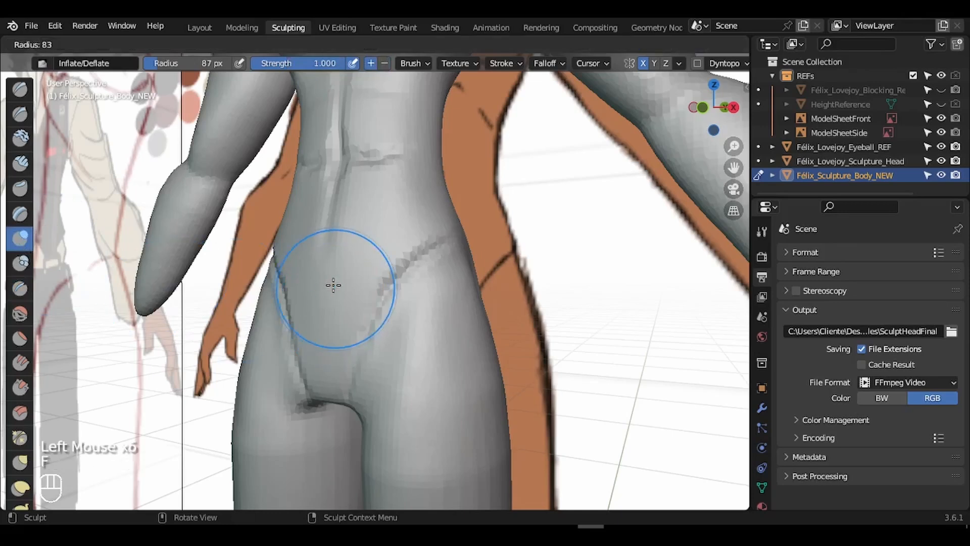
{"action": "left_click", "coordinate": [324, 283]}
{"action": "left_click_drag", "start_coordinate": [367, 324], "coordinate": [402, 256]}
{"action": "mouse_move", "coordinate": [367, 310]}
{"action": "left_mouse_down"}
{"action": "mouse_move", "coordinate": [384, 265]}
{"action": "mouse_move", "coordinate": [404, 257]}
{"action": "left_mouse_up"}
{"action": "left_click_drag", "start_coordinate": [389, 275], "coordinate": [424, 245]}
{"action": "left_click_drag", "start_coordinate": [389, 273], "coordinate": [403, 257]}
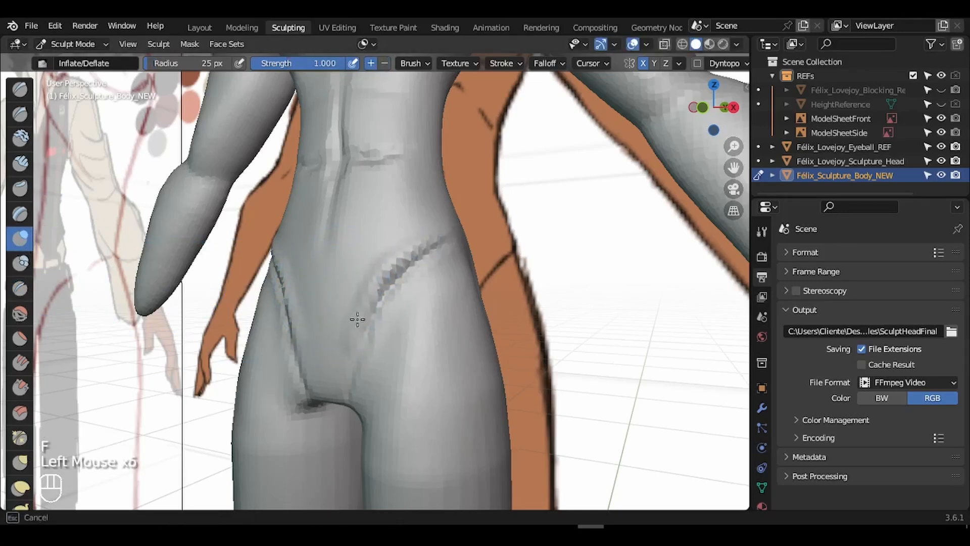
{"action": "left_click_drag", "start_coordinate": [357, 319], "coordinate": [445, 230]}
Smooth the abdomen edge, lower groin line and adjoining upper thigh with the Smooth brush at 25 px radius.
{"action": "left_click", "coordinate": [20, 314]}
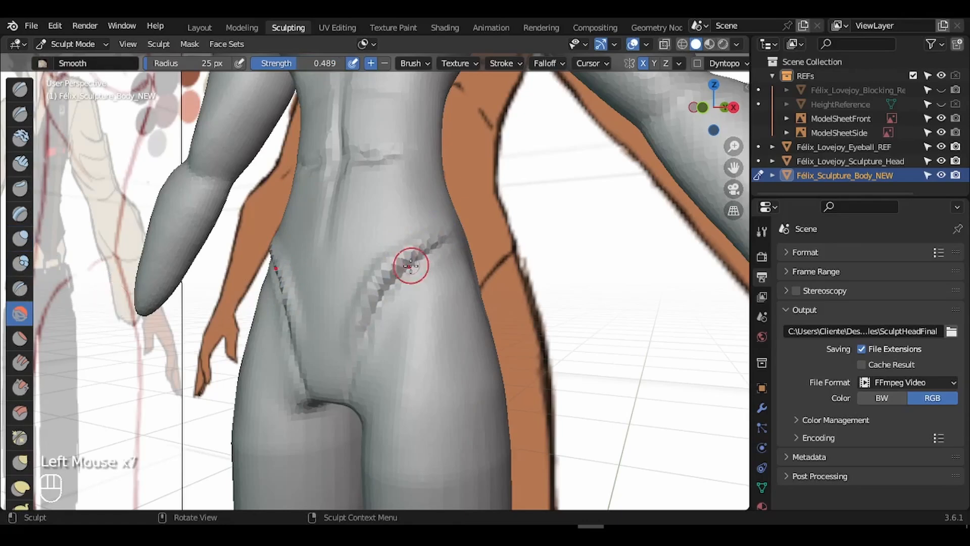
{"action": "mouse_move", "coordinate": [343, 319]}
{"action": "left_mouse_down"}
{"action": "mouse_move", "coordinate": [356, 316]}
{"action": "mouse_move", "coordinate": [353, 282]}
{"action": "left_mouse_up"}
{"action": "left_click_drag", "start_coordinate": [442, 217], "coordinate": [424, 226]}
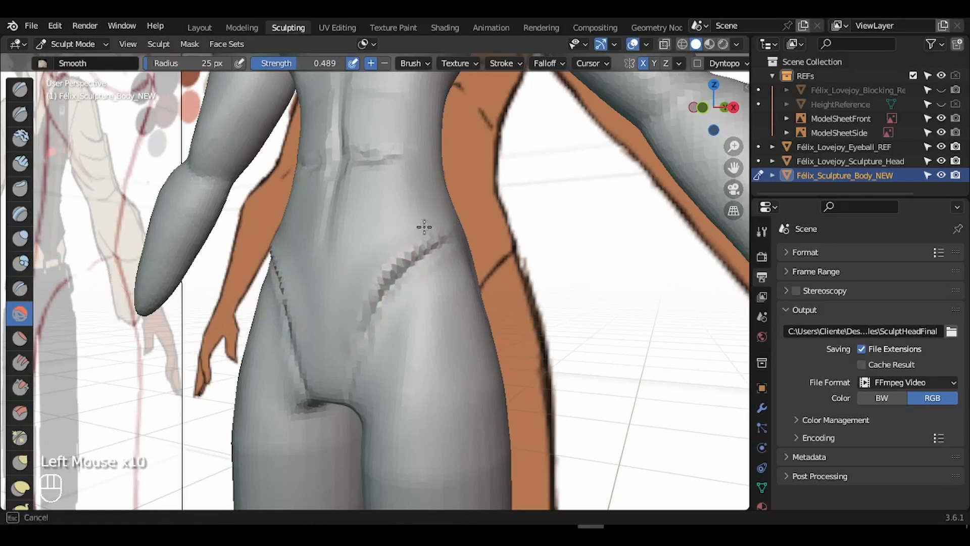
{"action": "left_click_drag", "start_coordinate": [358, 356], "coordinate": [453, 254]}
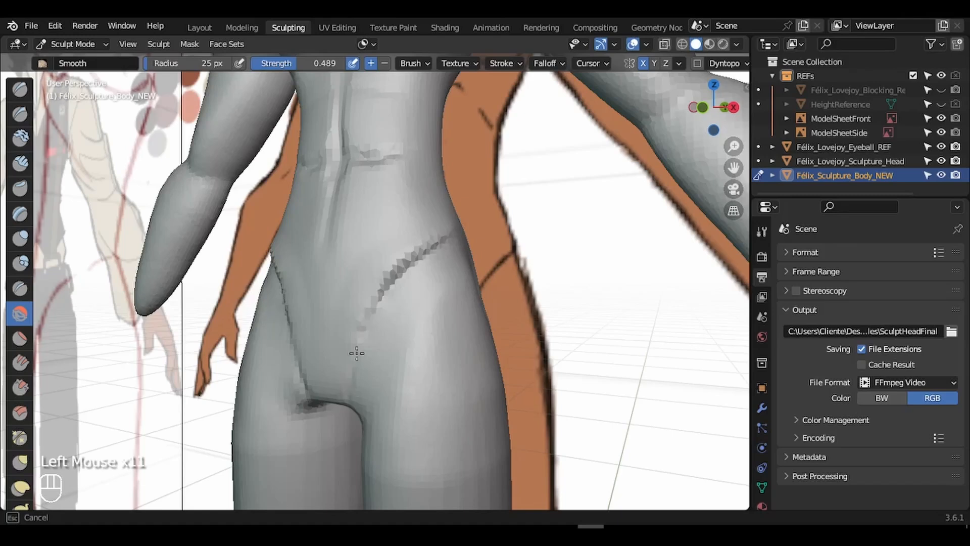
{"action": "left_click_drag", "start_coordinate": [471, 281], "coordinate": [450, 279]}
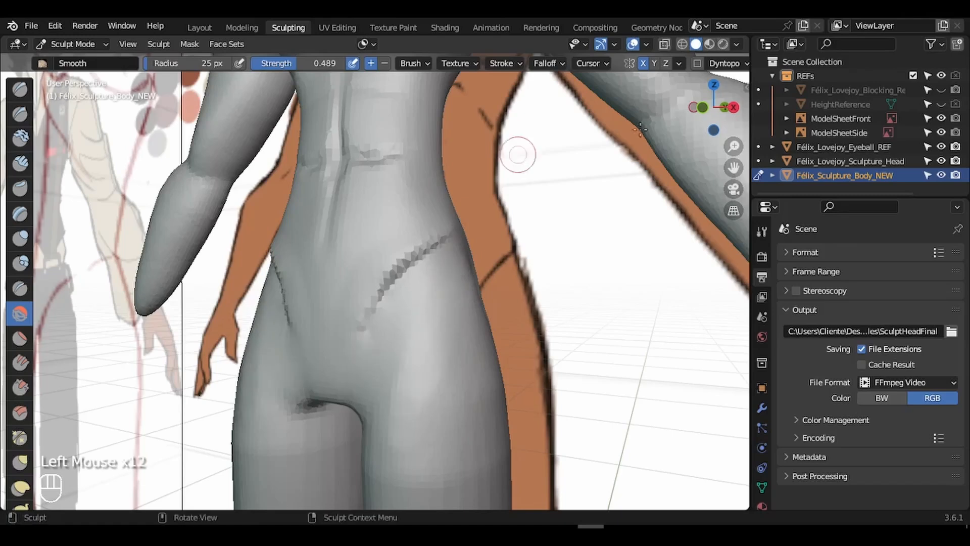
Inflate the crotch area between the thighs with the Inflate/Deflate brush at 65 px radius, undoing the first attempt.
{"action": "mouse_move", "coordinate": [733, 149]}
{"action": "left_mouse_down"}
{"action": "mouse_move", "coordinate": [733, 169]}
{"action": "mouse_move", "coordinate": [744, 109]}
{"action": "mouse_move", "coordinate": [723, 108]}
{"action": "left_mouse_up"}
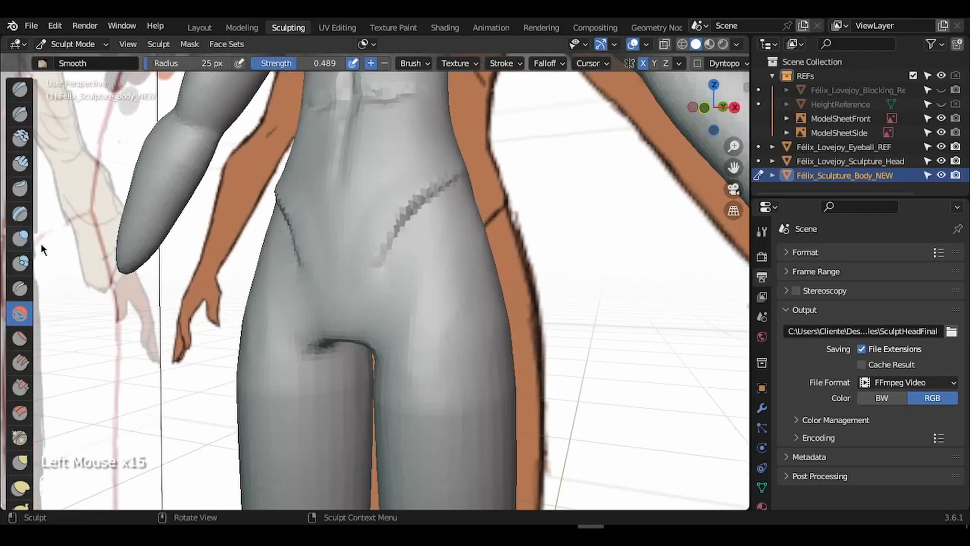
{"action": "left_click", "coordinate": [17, 238]}
{"action": "key", "text": "f"}
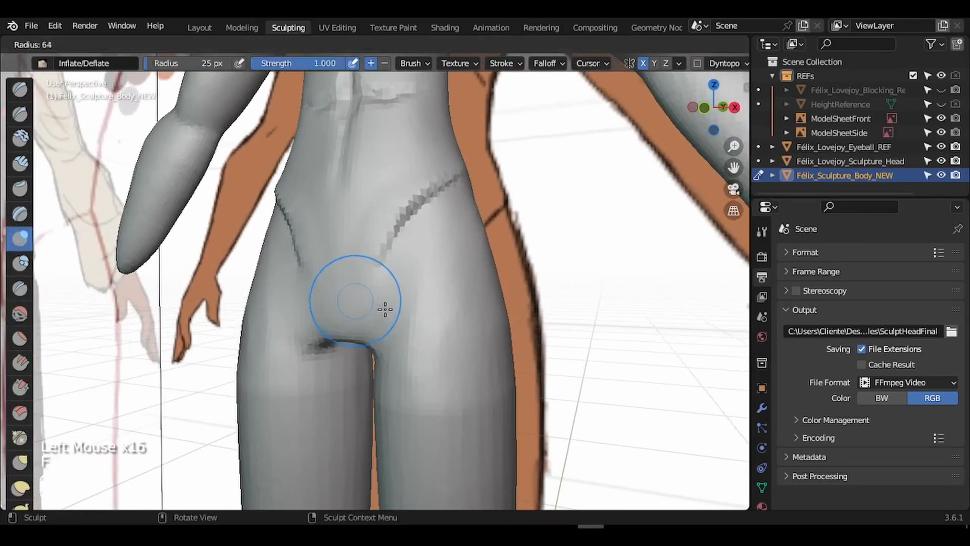
{"action": "left_click", "coordinate": [353, 311]}
{"action": "key", "text": "ctrl+z"}
{"action": "left_click", "coordinate": [346, 324]}
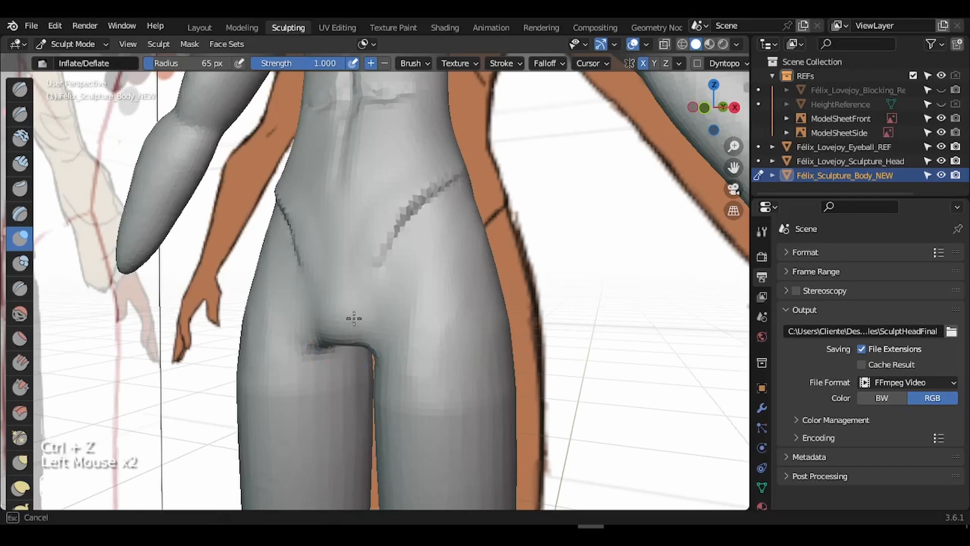
{"action": "mouse_move", "coordinate": [360, 330]}
{"action": "left_mouse_down"}
{"action": "mouse_move", "coordinate": [369, 337]}
{"action": "mouse_move", "coordinate": [349, 335]}
{"action": "left_mouse_up"}
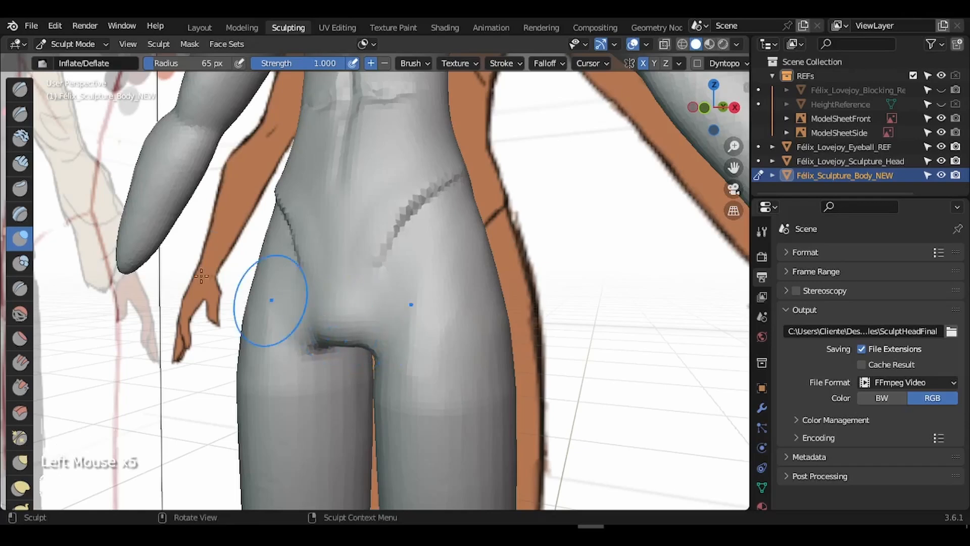
Pull the underside of the crotch downward with the Grab brush at 105 px radius.
{"action": "key", "text": "g"}
{"action": "key", "text": "f"}
{"action": "left_click", "coordinate": [342, 338]}
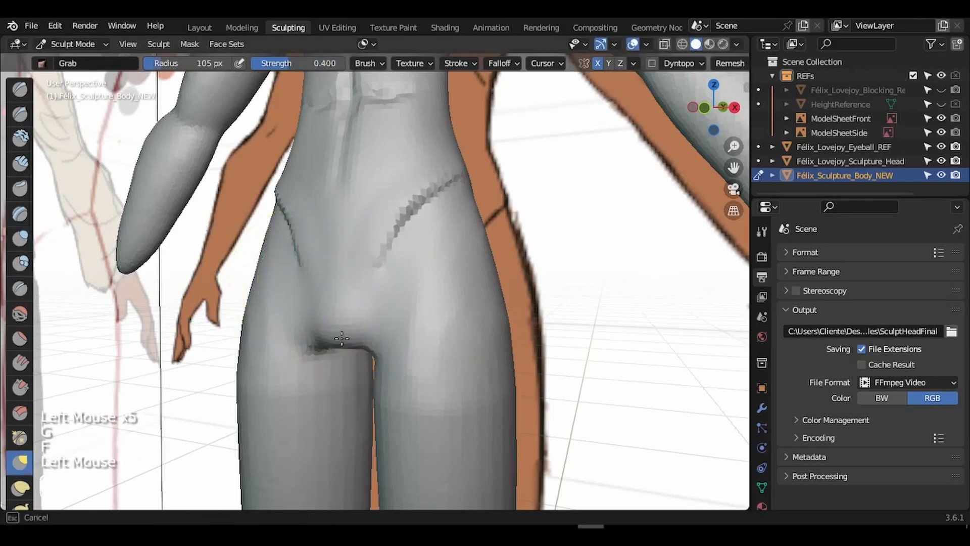
{"action": "left_click_drag", "start_coordinate": [336, 345], "coordinate": [335, 347]}
Crease the lower groin lines along both sides of the crotch with the Crease brush at 19 px radius, undoing the last stroke.
{"action": "left_click", "coordinate": [21, 288]}
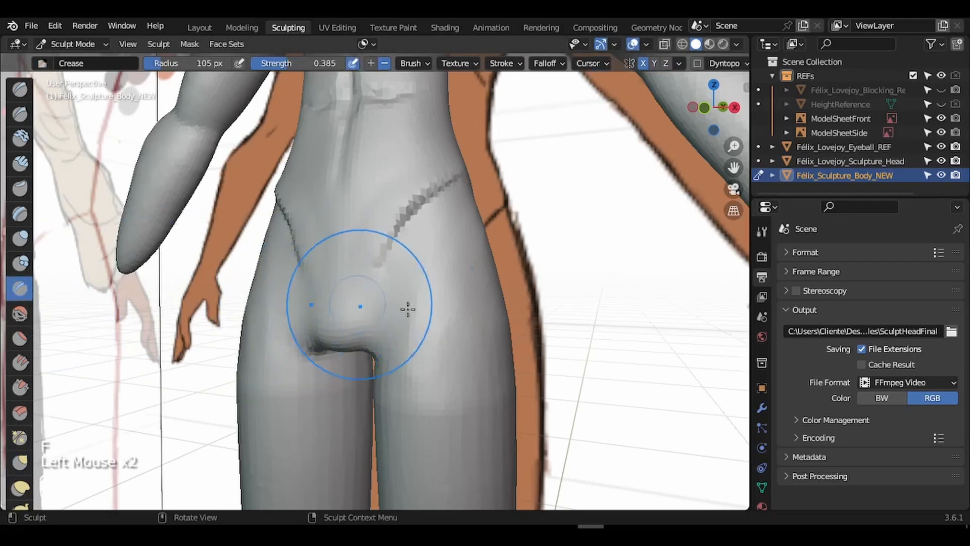
{"action": "key", "text": "f"}
{"action": "left_click", "coordinate": [353, 285]}
{"action": "key", "text": "f"}
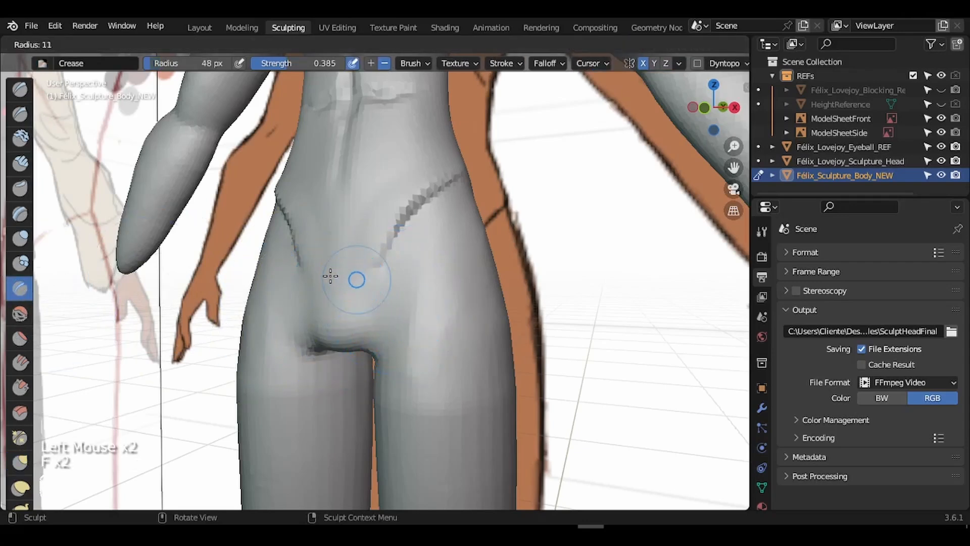
{"action": "left_click", "coordinate": [348, 279]}
{"action": "key", "text": "f"}
{"action": "left_click", "coordinate": [393, 317]}
{"action": "mouse_move", "coordinate": [392, 317]}
{"action": "left_mouse_down"}
{"action": "mouse_move", "coordinate": [373, 371]}
{"action": "mouse_move", "coordinate": [376, 343]}
{"action": "left_mouse_up"}
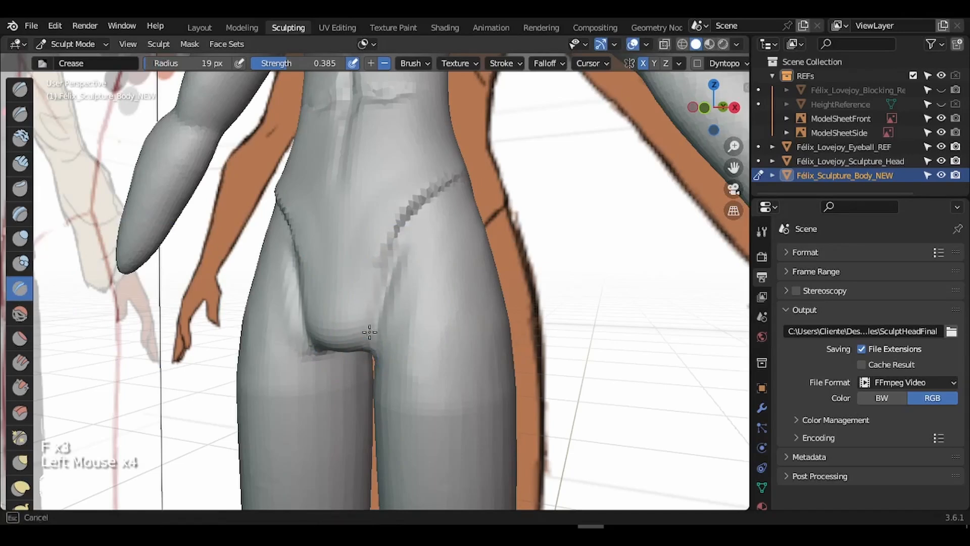
{"action": "mouse_move", "coordinate": [397, 260]}
{"action": "left_mouse_down"}
{"action": "mouse_move", "coordinate": [389, 271]}
{"action": "mouse_move", "coordinate": [390, 244]}
{"action": "mouse_move", "coordinate": [378, 333]}
{"action": "mouse_move", "coordinate": [410, 249]}
{"action": "left_mouse_up"}
{"action": "key", "text": "ctrl+z"}
Soften the new crotch creases and inner thigh edge with the Smooth brush at 50 px radius.
{"action": "left_click", "coordinate": [20, 313]}
{"action": "key", "text": "f"}
{"action": "left_click", "coordinate": [390, 349]}
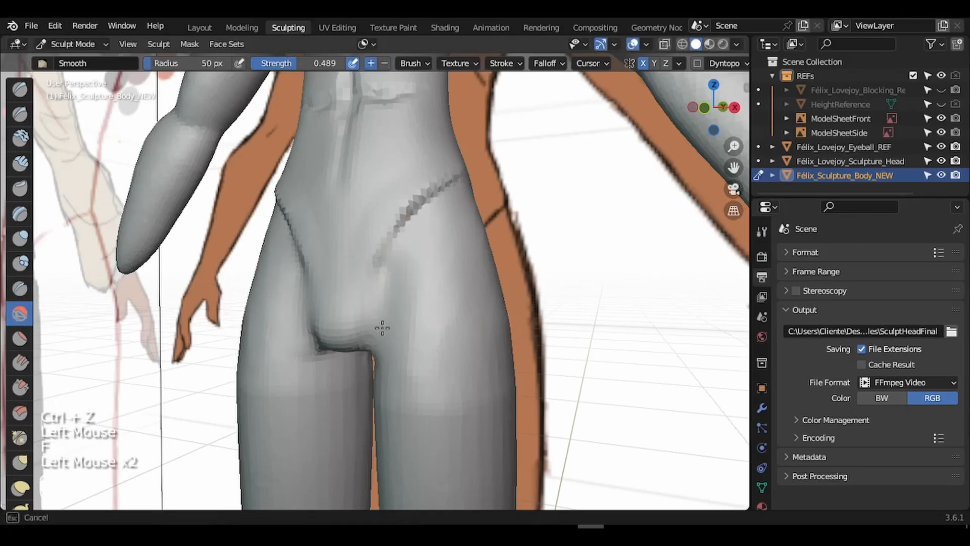
{"action": "left_click_drag", "start_coordinate": [420, 348], "coordinate": [420, 340]}
Reshape the crotch and groin lines symmetrically in the front view with the Grab brush, reducing its radius to 84 px.
{"action": "left_click", "coordinate": [705, 107]}
{"action": "left_click_drag", "start_coordinate": [733, 147], "coordinate": [731, 136]}
{"action": "key", "text": "g"}
{"action": "key", "text": "f"}
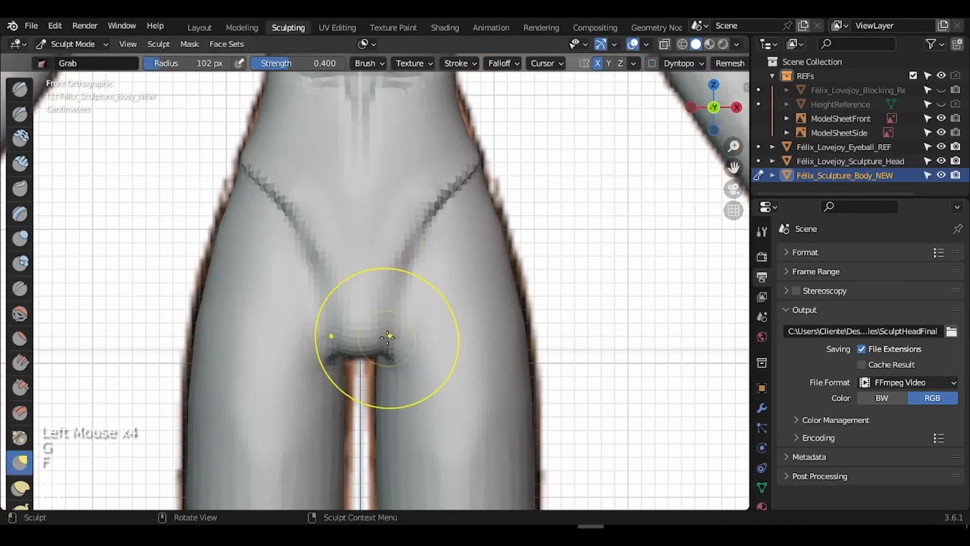
{"action": "left_click", "coordinate": [384, 343]}
{"action": "left_click_drag", "start_coordinate": [378, 344], "coordinate": [375, 341]}
{"action": "mouse_move", "coordinate": [387, 278]}
{"action": "left_mouse_down"}
{"action": "mouse_move", "coordinate": [388, 288]}
{"action": "mouse_move", "coordinate": [390, 267]}
{"action": "mouse_move", "coordinate": [434, 217]}
{"action": "mouse_move", "coordinate": [411, 249]}
{"action": "left_mouse_up"}
{"action": "key", "text": "f"}
{"action": "left_click", "coordinate": [385, 284]}
{"action": "left_click_drag", "start_coordinate": [413, 250], "coordinate": [404, 265]}
{"action": "mouse_move", "coordinate": [408, 309]}
{"action": "left_mouse_down"}
{"action": "mouse_move", "coordinate": [387, 353]}
{"action": "mouse_move", "coordinate": [338, 322]}
{"action": "left_mouse_up"}
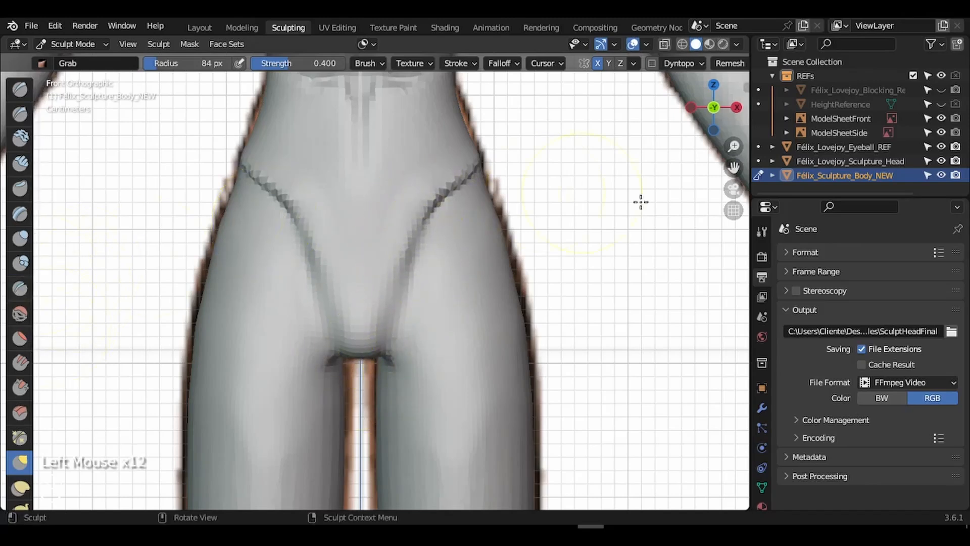
Deepen the crease where the groin line meets the crotch and inner thigh with the Crease brush at 13 px radius, undoing one stroke.
{"action": "key", "text": "f"}
{"action": "left_click", "coordinate": [402, 305]}
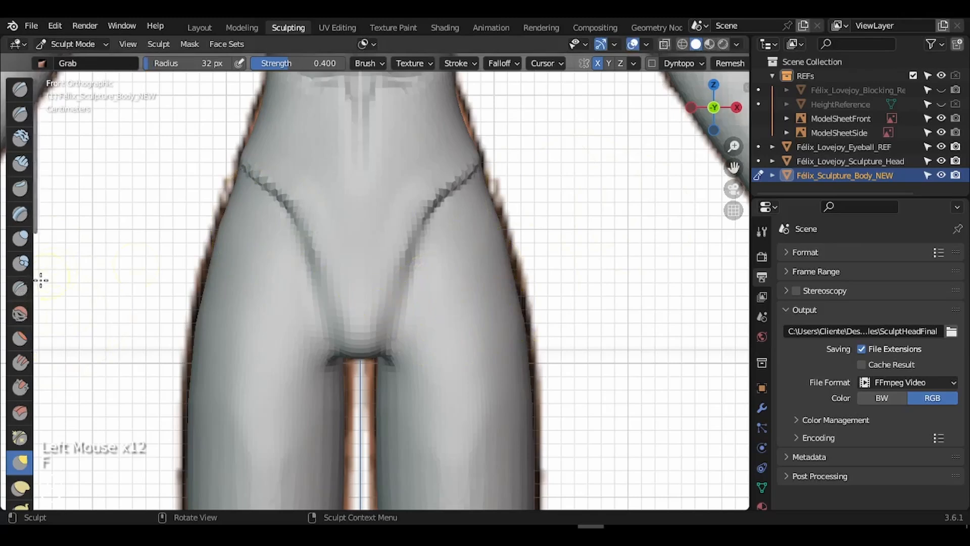
{"action": "left_click", "coordinate": [21, 288]}
{"action": "key", "text": "f"}
{"action": "left_click", "coordinate": [432, 307]}
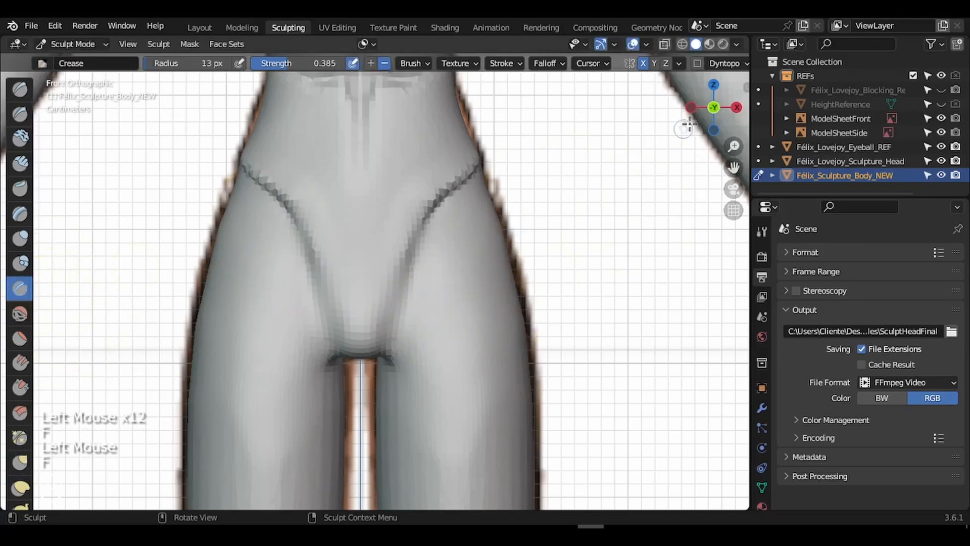
{"action": "left_click_drag", "start_coordinate": [702, 104], "coordinate": [660, 100]}
{"action": "left_click_drag", "start_coordinate": [370, 314], "coordinate": [361, 372]}
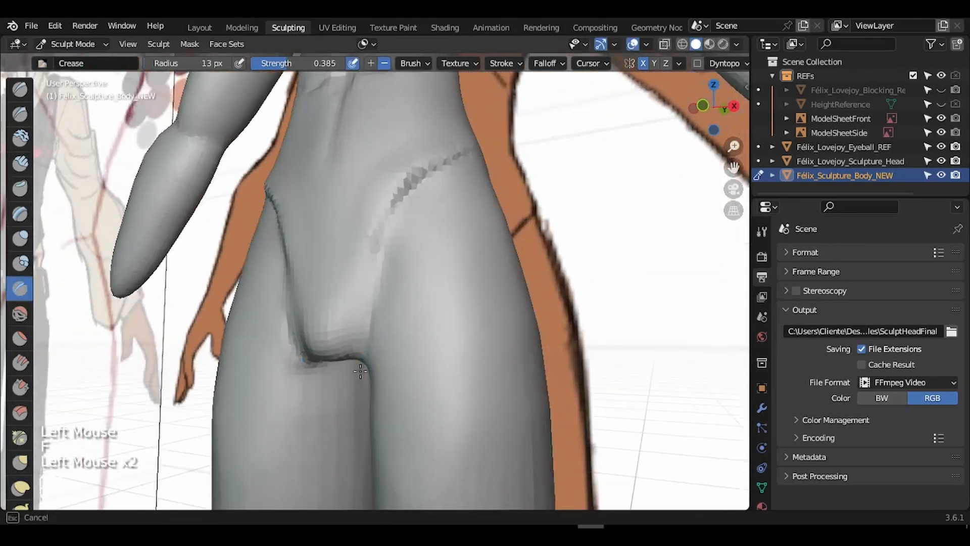
{"action": "left_click_drag", "start_coordinate": [369, 312], "coordinate": [375, 300]}
{"action": "left_click_drag", "start_coordinate": [705, 122], "coordinate": [691, 91]}
{"action": "key", "text": "ctrl+z"}
{"action": "mouse_move", "coordinate": [383, 273]}
{"action": "left_mouse_down"}
{"action": "mouse_move", "coordinate": [373, 318]}
{"action": "mouse_move", "coordinate": [375, 303]}
{"action": "left_mouse_up"}
{"action": "left_click_drag", "start_coordinate": [705, 114], "coordinate": [706, 155]}
Smooth the jagged groin crease from the crotch up to the hip with the Smooth brush.
{"action": "left_click", "coordinate": [20, 314]}
{"action": "key", "text": "f"}
{"action": "key", "text": "ctrl+z"}
{"action": "key", "text": "f"}
{"action": "key", "text": "f"}
{"action": "mouse_move", "coordinate": [360, 327]}
{"action": "left_mouse_down"}
{"action": "mouse_move", "coordinate": [373, 283]}
{"action": "mouse_move", "coordinate": [359, 267]}
{"action": "mouse_move", "coordinate": [406, 162]}
{"action": "mouse_move", "coordinate": [428, 167]}
{"action": "left_mouse_up"}
{"action": "key", "text": "f"}
{"action": "left_click", "coordinate": [428, 189]}
Smooth the vertical midline and horizontal navel creases on the abdomen with the Smooth brush at 36 px radius.
{"action": "left_click_drag", "start_coordinate": [733, 146], "coordinate": [733, 197]}
{"action": "left_click_drag", "start_coordinate": [733, 167], "coordinate": [731, 318]}
{"action": "key", "text": "f"}
{"action": "left_click", "coordinate": [420, 252]}
{"action": "mouse_move", "coordinate": [710, 104]}
{"action": "left_mouse_down"}
{"action": "mouse_move", "coordinate": [733, 130]}
{"action": "mouse_move", "coordinate": [698, 114]}
{"action": "left_mouse_up"}
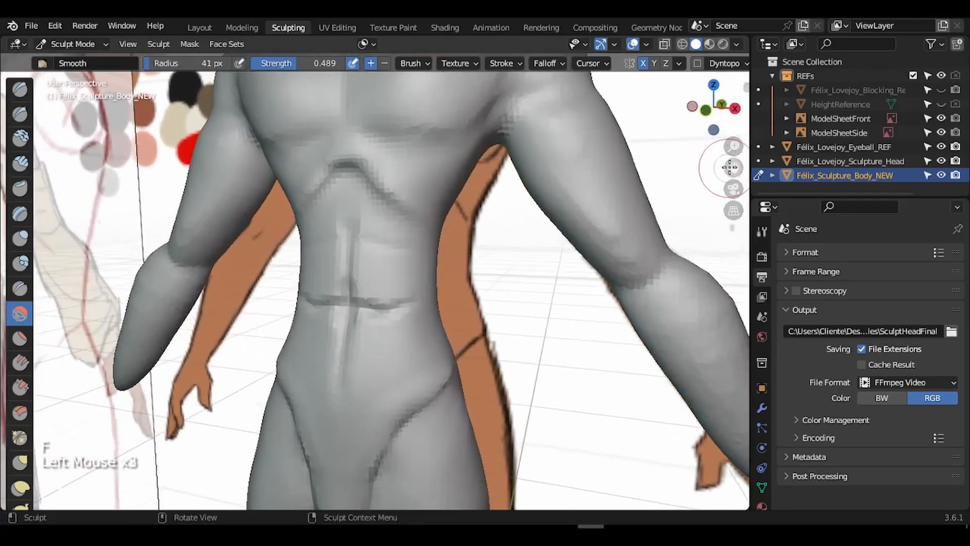
{"action": "left_click_drag", "start_coordinate": [733, 167], "coordinate": [763, 115]}
{"action": "left_click_drag", "start_coordinate": [713, 97], "coordinate": [702, 93]}
{"action": "left_click_drag", "start_coordinate": [734, 146], "coordinate": [734, 132]}
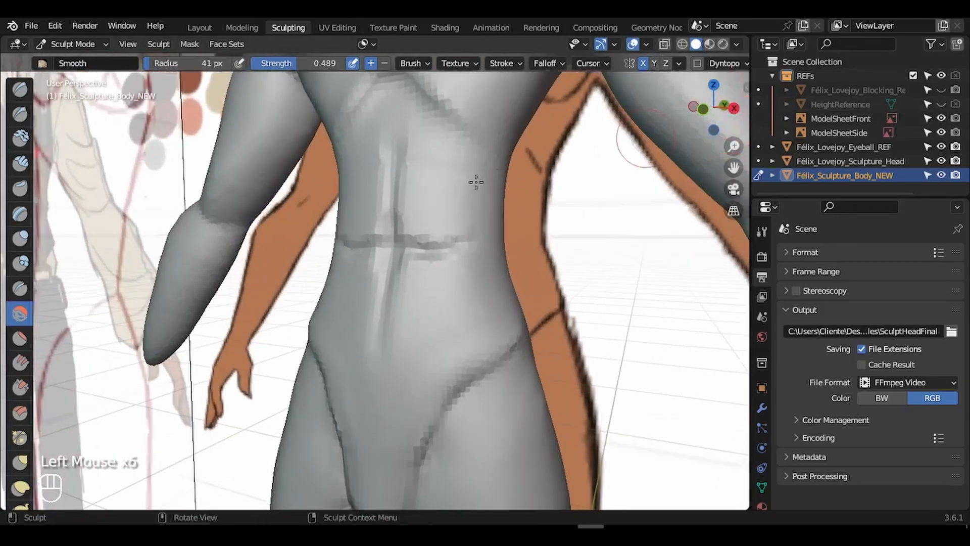
{"action": "key", "text": "f"}
{"action": "left_click", "coordinate": [385, 218]}
{"action": "left_click_drag", "start_coordinate": [411, 199], "coordinate": [415, 134]}
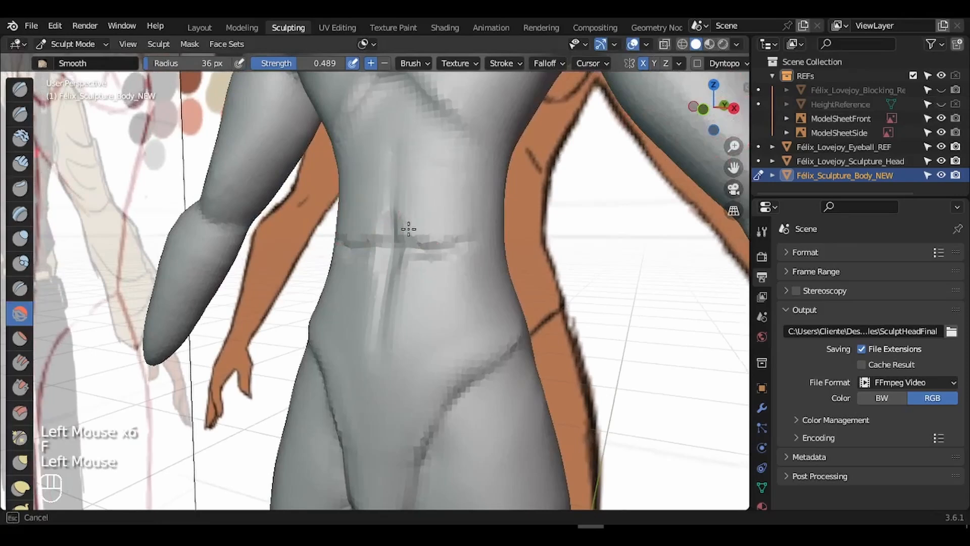
{"action": "mouse_move", "coordinate": [409, 229]}
{"action": "left_mouse_down"}
{"action": "mouse_move", "coordinate": [454, 232]}
{"action": "mouse_move", "coordinate": [375, 374]}
{"action": "mouse_move", "coordinate": [422, 286]}
{"action": "mouse_move", "coordinate": [407, 353]}
{"action": "left_mouse_up"}
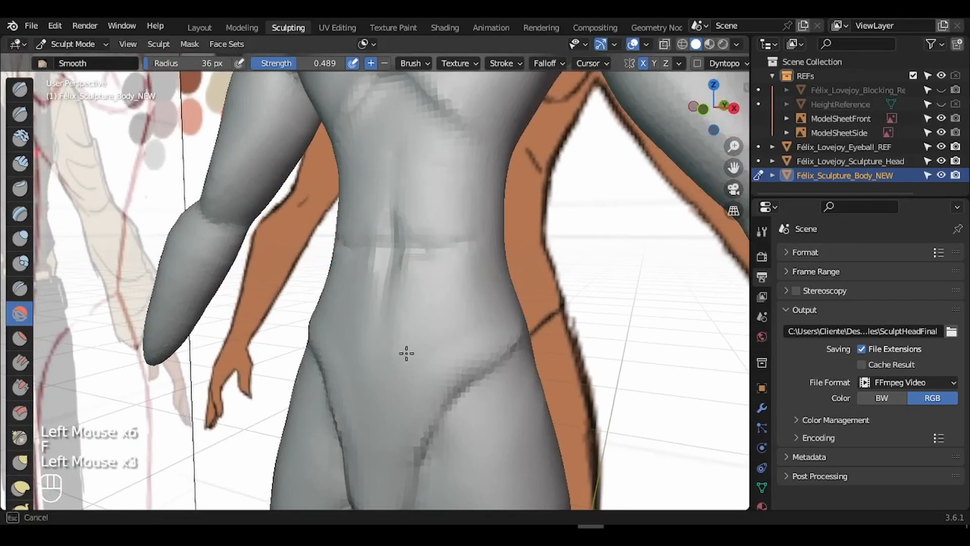
Crease a thin midline from the navel down the lower abdomen with the Crease brush at 7 px radius, undoing unwanted strokes.
{"action": "left_click", "coordinate": [19, 288]}
{"action": "key", "text": "f"}
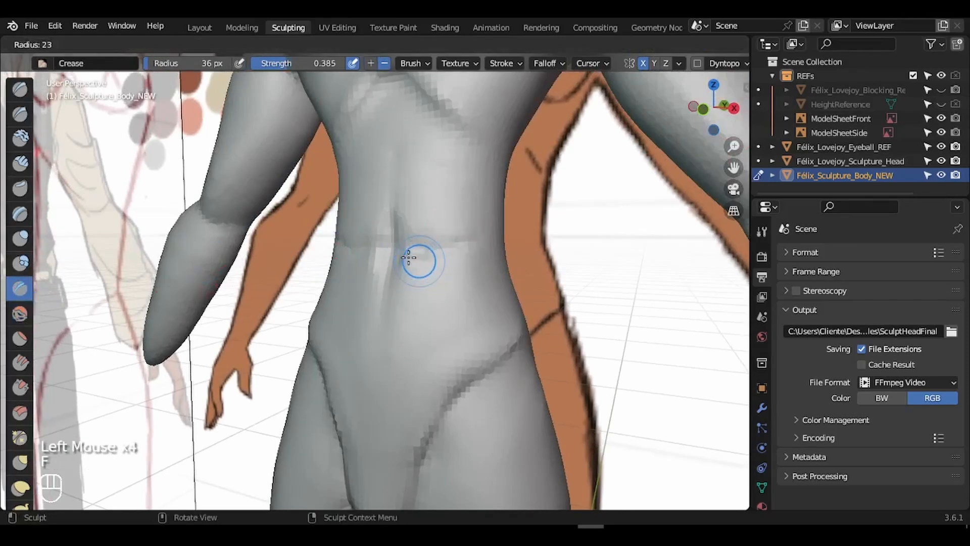
{"action": "left_click", "coordinate": [399, 257]}
{"action": "key", "text": "ctrl+z"}
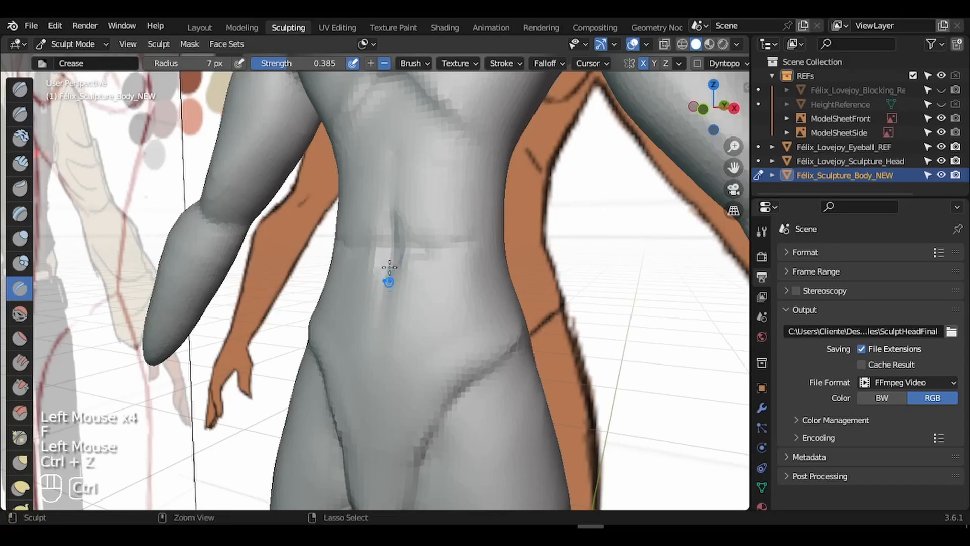
{"action": "left_click_drag", "start_coordinate": [389, 271], "coordinate": [376, 383]}
{"action": "key", "text": "ctrl+z"}
{"action": "left_click_drag", "start_coordinate": [390, 277], "coordinate": [382, 380]}
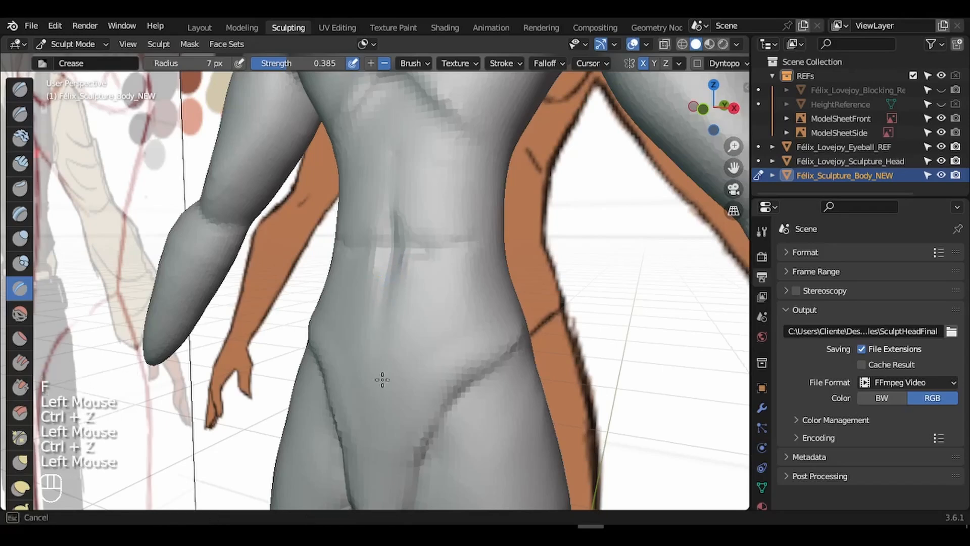
{"action": "left_click", "coordinate": [397, 264]}
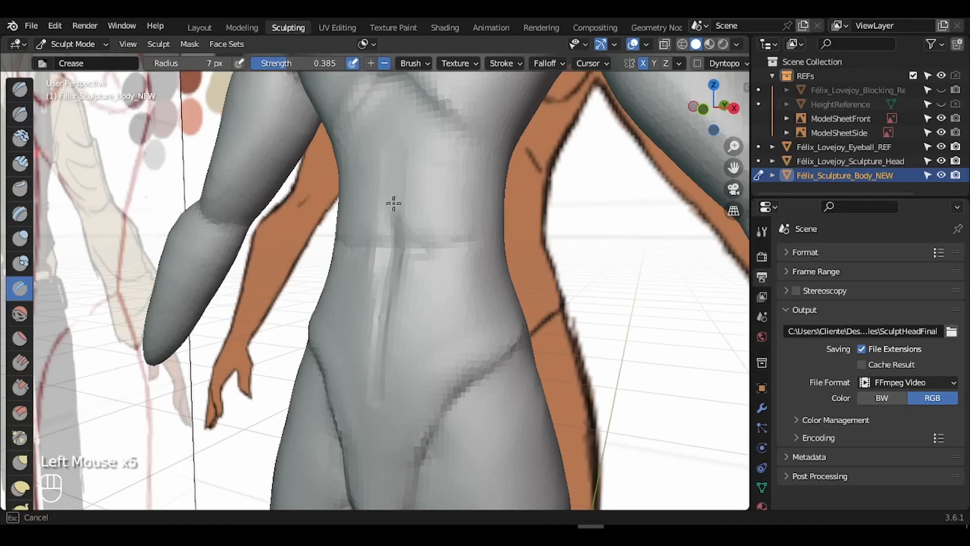
{"action": "key", "text": "ctrl+z"}
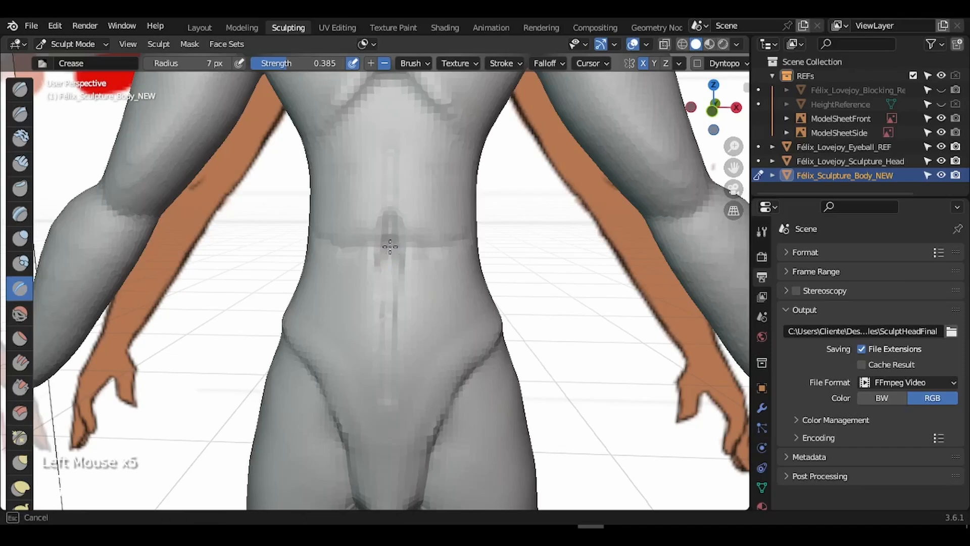
Soften the edge of the rib-cage arch above the abdomen with the Smooth brush at 31 px radius.
{"action": "left_click", "coordinate": [19, 314]}
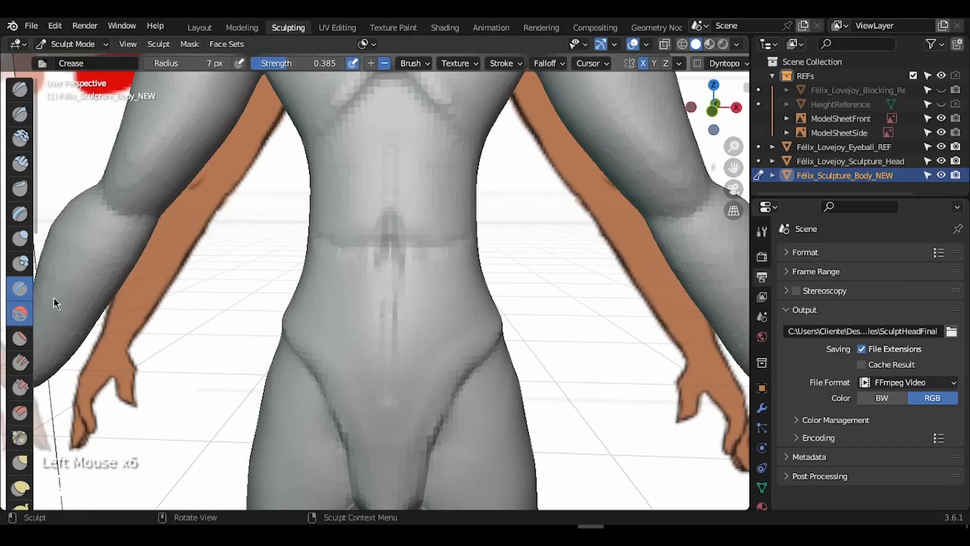
{"action": "key", "text": "f"}
{"action": "left_click", "coordinate": [413, 218]}
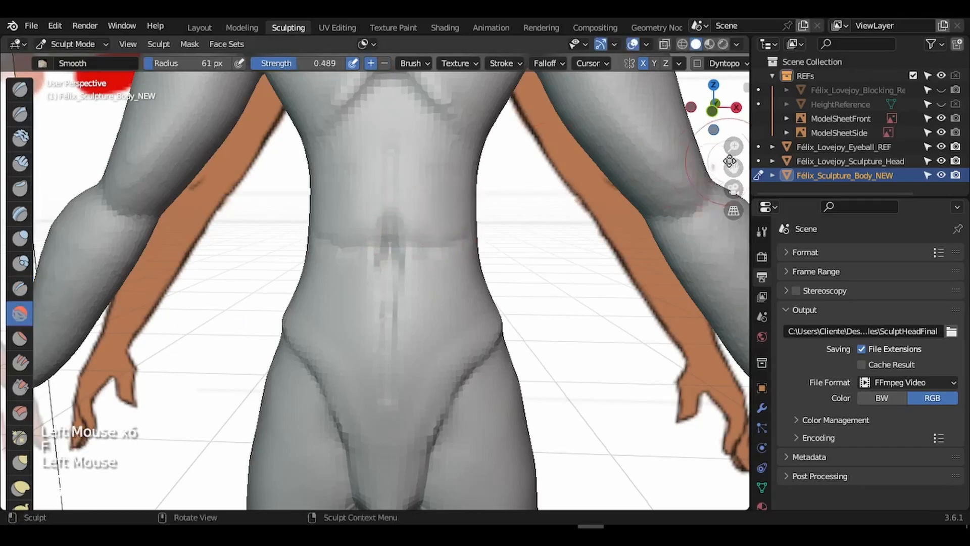
{"action": "left_click_drag", "start_coordinate": [733, 148], "coordinate": [735, 258]}
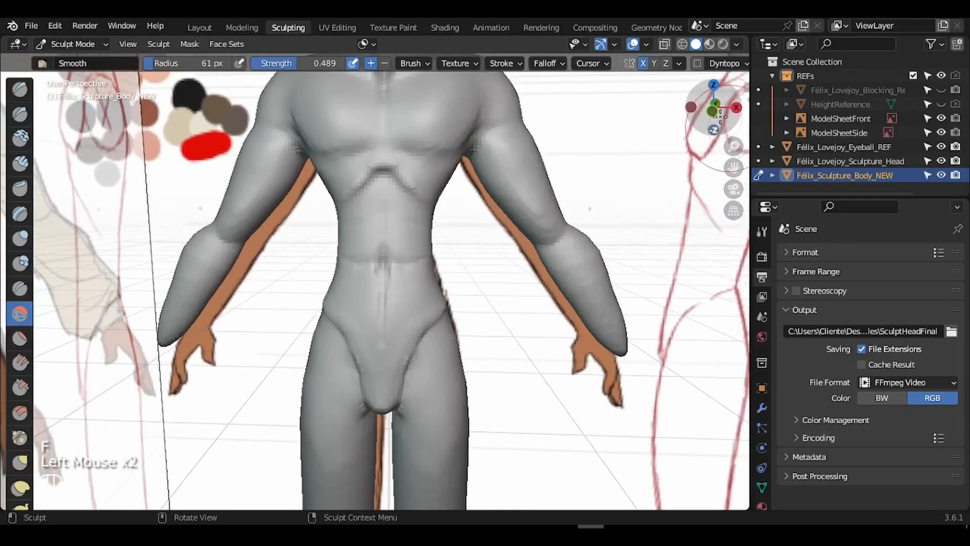
{"action": "left_click_drag", "start_coordinate": [720, 115], "coordinate": [675, 96]}
{"action": "left_click_drag", "start_coordinate": [733, 147], "coordinate": [731, 100]}
{"action": "left_click_drag", "start_coordinate": [734, 167], "coordinate": [729, 225]}
{"action": "key", "text": "f"}
{"action": "left_click", "coordinate": [405, 190]}
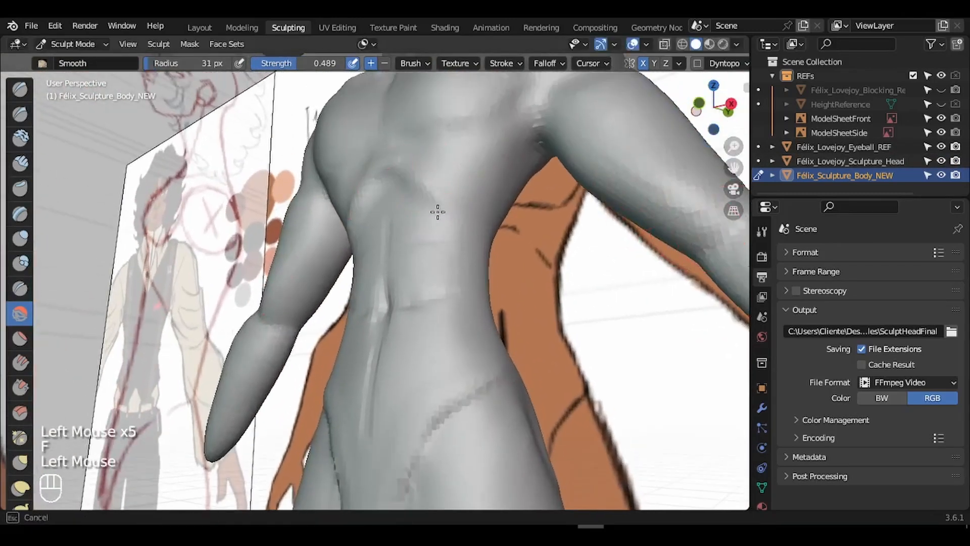
{"action": "mouse_move", "coordinate": [438, 212]}
{"action": "left_mouse_down"}
{"action": "mouse_move", "coordinate": [418, 175]}
{"action": "mouse_move", "coordinate": [441, 185]}
{"action": "left_mouse_up"}
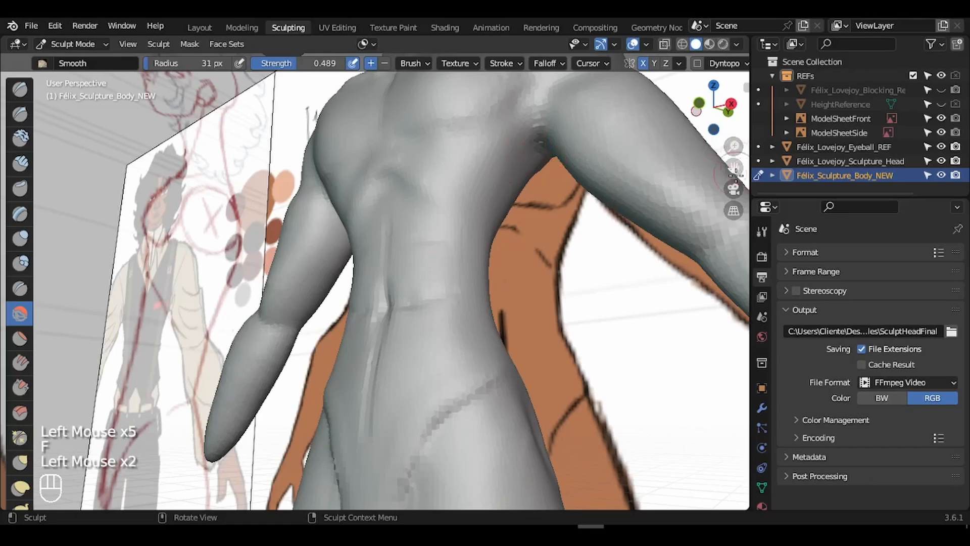
Deepen the armpit fold between the chest and the upper arm with the Crease brush at 47 px radius.
{"action": "left_click_drag", "start_coordinate": [735, 173], "coordinate": [682, 232]}
{"action": "mouse_move", "coordinate": [705, 119]}
{"action": "left_mouse_down"}
{"action": "mouse_move", "coordinate": [753, 165]}
{"action": "mouse_move", "coordinate": [702, 109]}
{"action": "left_mouse_up"}
{"action": "left_click", "coordinate": [702, 108]}
{"action": "left_click", "coordinate": [700, 103]}
{"action": "left_click_drag", "start_coordinate": [730, 152], "coordinate": [665, 280]}
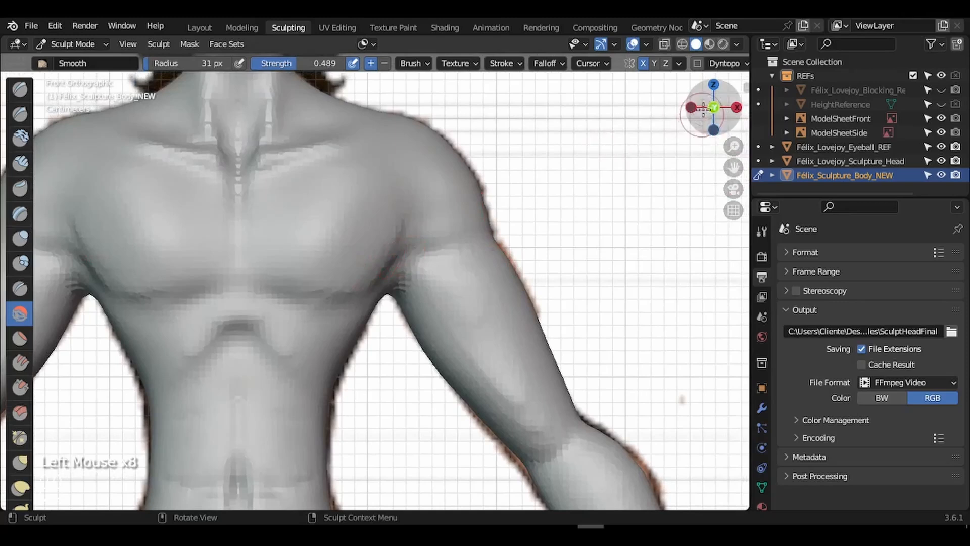
{"action": "left_click_drag", "start_coordinate": [703, 109], "coordinate": [384, 154]}
{"action": "left_click", "coordinate": [20, 289]}
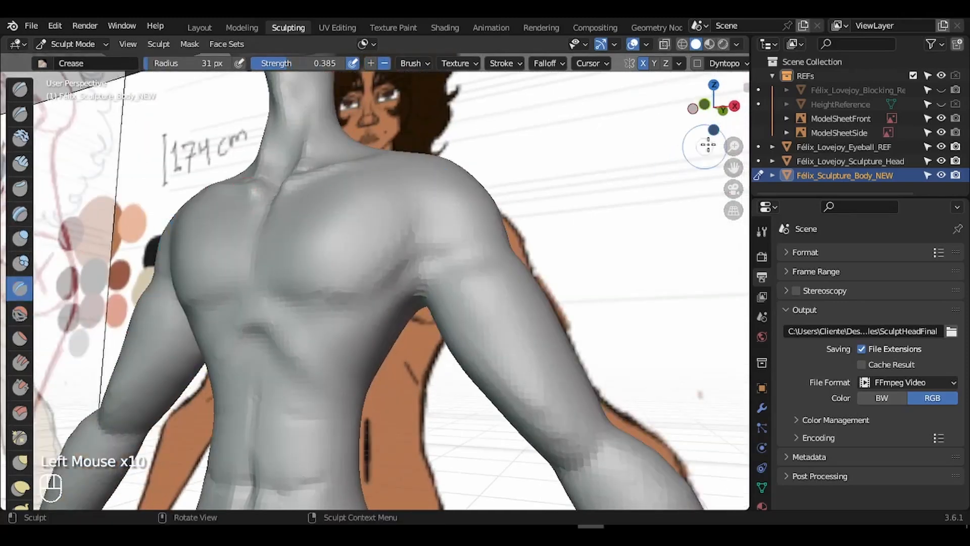
{"action": "mouse_move", "coordinate": [713, 108]}
{"action": "left_mouse_down"}
{"action": "mouse_move", "coordinate": [599, 158]}
{"action": "mouse_move", "coordinate": [491, 242]}
{"action": "left_mouse_up"}
{"action": "key", "text": "f"}
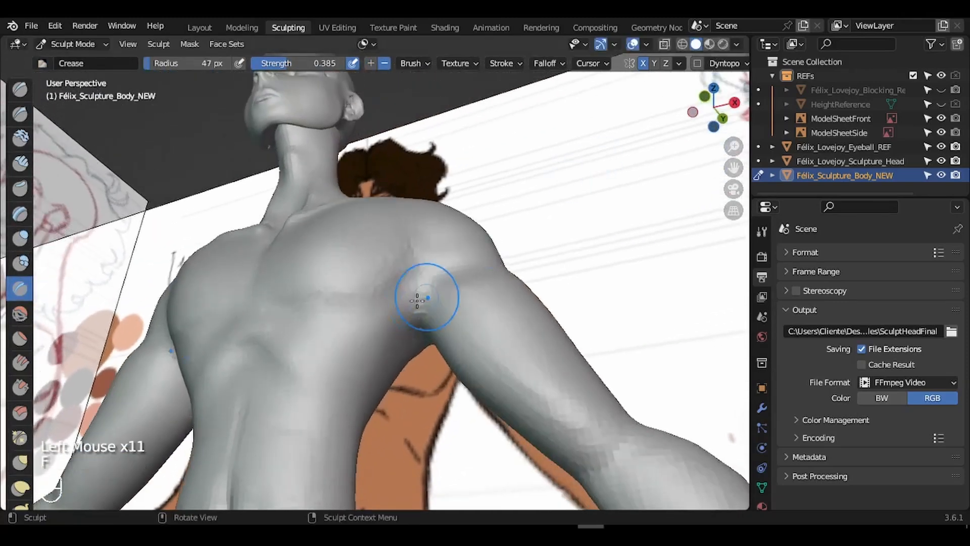
{"action": "left_click", "coordinate": [418, 323]}
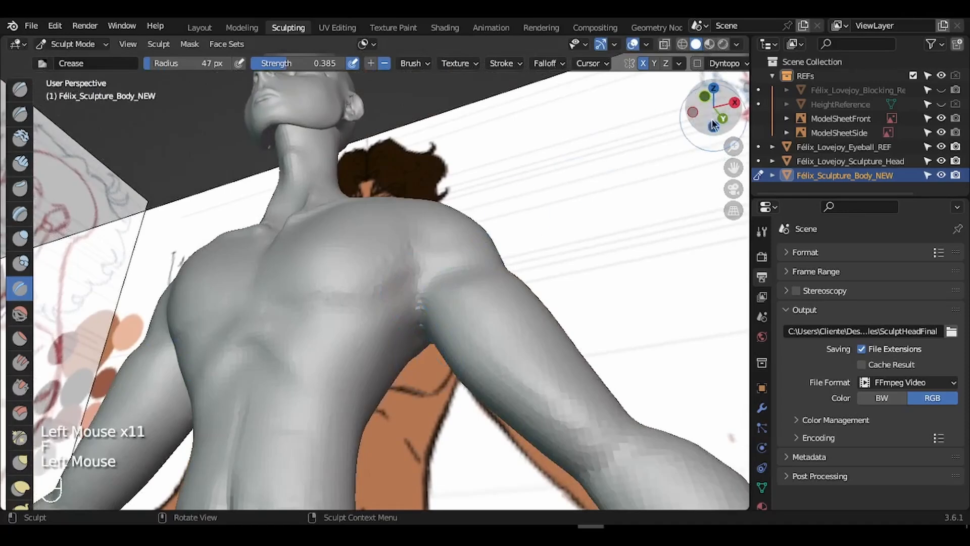
{"action": "left_click_drag", "start_coordinate": [712, 110], "coordinate": [541, 48]}
{"action": "left_click_drag", "start_coordinate": [513, 222], "coordinate": [411, 234]}
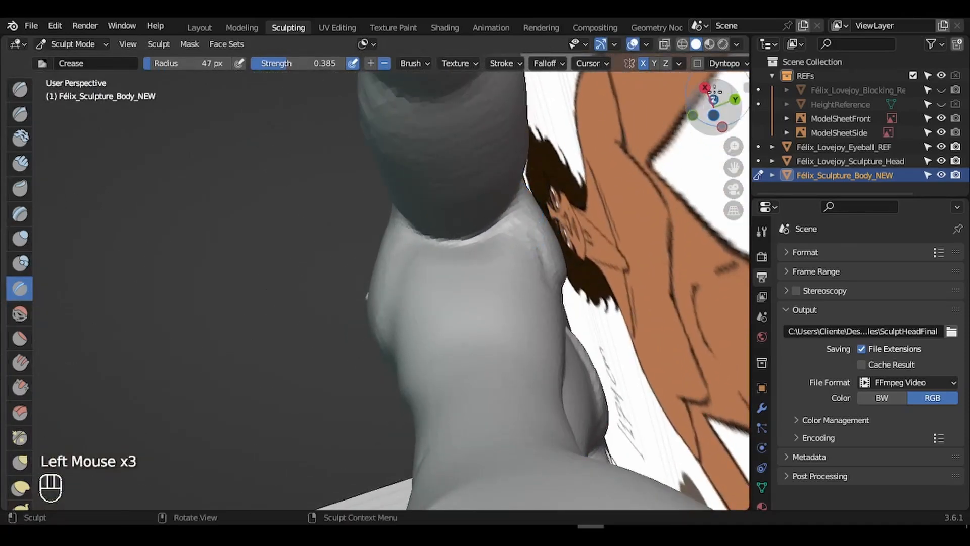
Pull the armpit upward in front view with the Grab brush at 123 px radius to follow the model sheet.
{"action": "left_click", "coordinate": [693, 115]}
{"action": "key", "text": "g"}
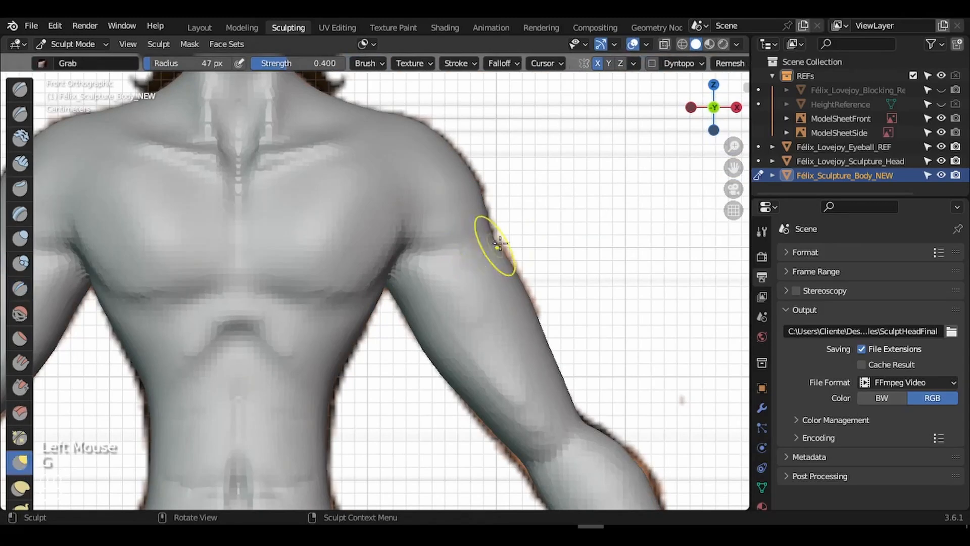
{"action": "key", "text": "f"}
{"action": "left_click", "coordinate": [554, 232]}
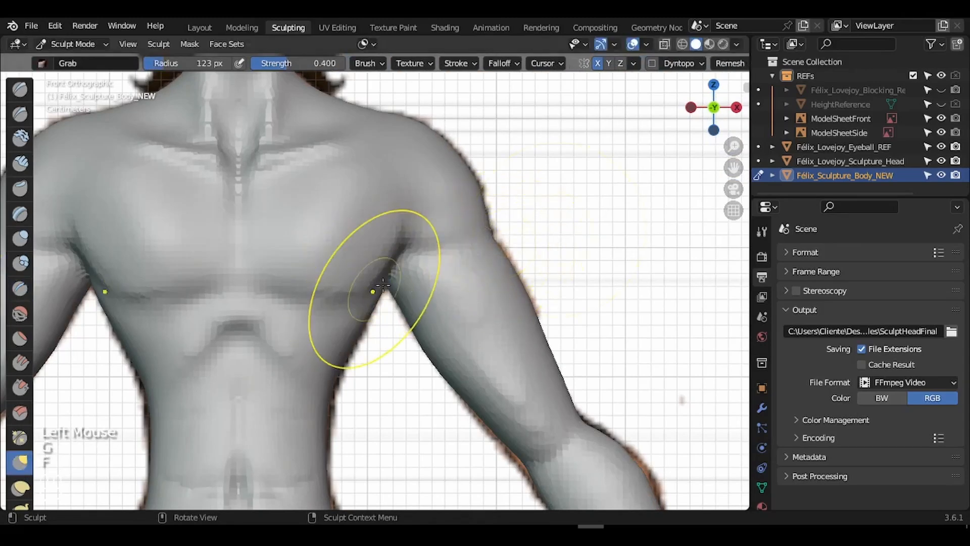
{"action": "left_click", "coordinate": [395, 273]}
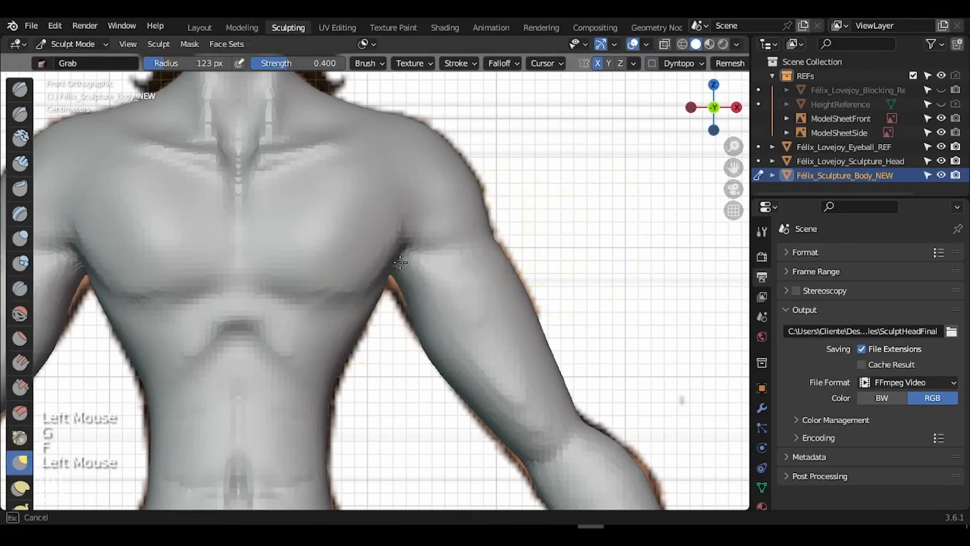
{"action": "left_click", "coordinate": [391, 299]}
Reshape the armpit and inner upper arm to the front model sheet with the Grab brush at 167 px radius.
{"action": "key", "text": "f"}
{"action": "left_click", "coordinate": [420, 297]}
{"action": "left_click_drag", "start_coordinate": [436, 356], "coordinate": [427, 339]}
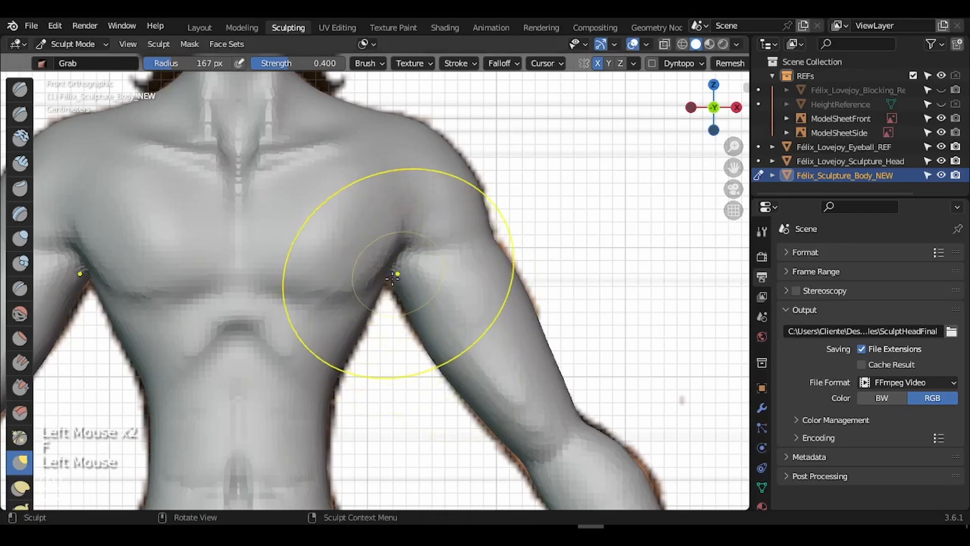
{"action": "left_click_drag", "start_coordinate": [399, 273], "coordinate": [397, 280]}
{"action": "left_click", "coordinate": [392, 293]}
{"action": "left_click", "coordinate": [388, 309]}
{"action": "left_click", "coordinate": [413, 329]}
{"action": "left_click", "coordinate": [410, 314]}
{"action": "left_click", "coordinate": [404, 295]}
{"action": "left_click", "coordinate": [399, 288]}
Build up the lower edges of the pectorals with the Clay Strips brush at 25 px radius, undoing unwanted strokes.
{"action": "left_click", "coordinate": [20, 163]}
{"action": "key", "text": "f"}
{"action": "left_click", "coordinate": [282, 234]}
{"action": "mouse_move", "coordinate": [266, 207]}
{"action": "left_mouse_down"}
{"action": "mouse_move", "coordinate": [329, 288]}
{"action": "mouse_move", "coordinate": [262, 232]}
{"action": "mouse_move", "coordinate": [336, 286]}
{"action": "left_mouse_up"}
{"action": "key", "text": "ctrl+z"}
{"action": "key", "text": "f"}
{"action": "left_click", "coordinate": [265, 265]}
{"action": "left_click_drag", "start_coordinate": [397, 228], "coordinate": [260, 267]}
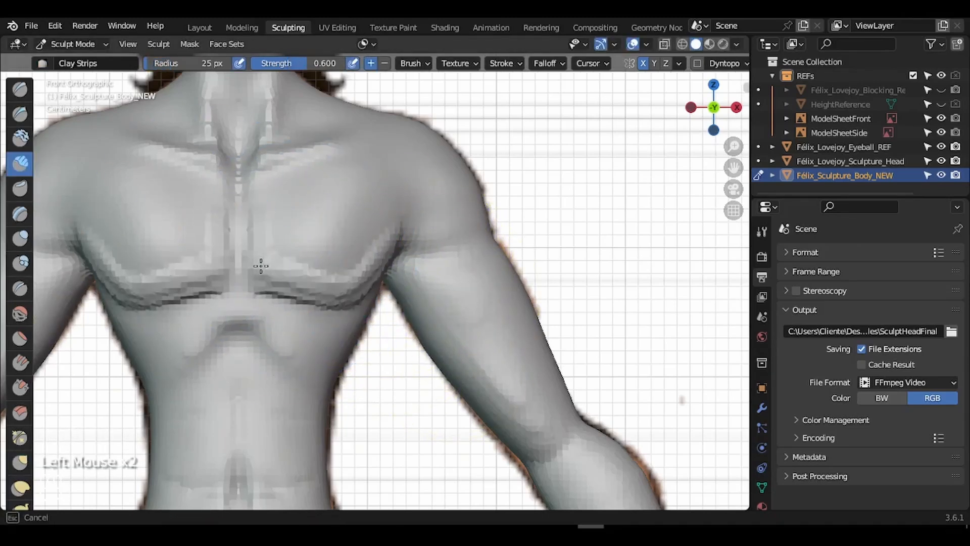
{"action": "left_click_drag", "start_coordinate": [314, 280], "coordinate": [265, 266]}
{"action": "mouse_move", "coordinate": [260, 276]}
{"action": "left_mouse_down"}
{"action": "mouse_move", "coordinate": [247, 225]}
{"action": "mouse_move", "coordinate": [273, 264]}
{"action": "mouse_move", "coordinate": [377, 251]}
{"action": "mouse_move", "coordinate": [342, 195]}
{"action": "mouse_move", "coordinate": [391, 225]}
{"action": "mouse_move", "coordinate": [303, 296]}
{"action": "left_mouse_up"}
{"action": "key", "text": "ctrl+z"}
Blend the clay strips on the pectorals into the chest with the Smooth brush at 48 px radius.
{"action": "left_click", "coordinate": [19, 314]}
{"action": "key", "text": "f"}
{"action": "left_click", "coordinate": [311, 260]}
{"action": "left_click_drag", "start_coordinate": [733, 146], "coordinate": [706, 286]}
{"action": "mouse_move", "coordinate": [714, 107]}
{"action": "left_mouse_down"}
{"action": "mouse_move", "coordinate": [661, 135]}
{"action": "mouse_move", "coordinate": [662, 145]}
{"action": "left_mouse_up"}
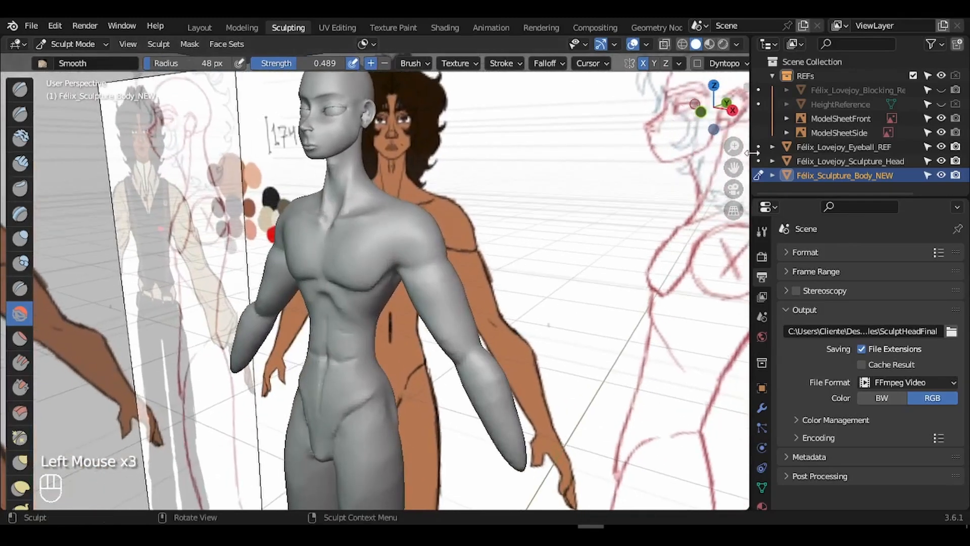
{"action": "left_click_drag", "start_coordinate": [738, 161], "coordinate": [746, 157]}
Match the chest and abdomen profile to the side model sheet in right view with the Grab brush at 129 px radius.
{"action": "left_click_drag", "start_coordinate": [729, 114], "coordinate": [529, 115]}
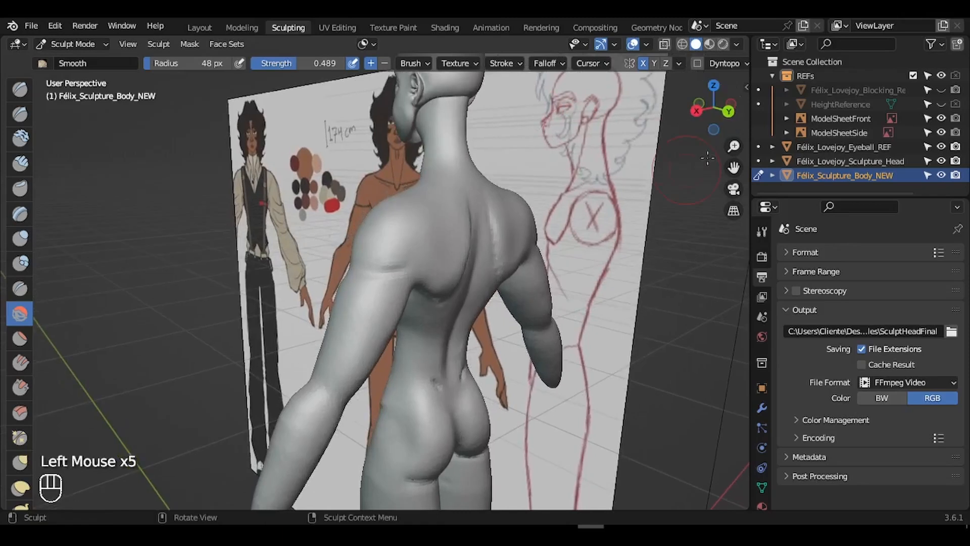
{"action": "mouse_move", "coordinate": [733, 146]}
{"action": "left_mouse_down"}
{"action": "mouse_move", "coordinate": [736, 160]}
{"action": "mouse_move", "coordinate": [736, 146]}
{"action": "left_mouse_up"}
{"action": "mouse_move", "coordinate": [728, 112]}
{"action": "left_mouse_down"}
{"action": "mouse_move", "coordinate": [672, 108]}
{"action": "mouse_move", "coordinate": [750, 104]}
{"action": "mouse_move", "coordinate": [718, 107]}
{"action": "left_mouse_up"}
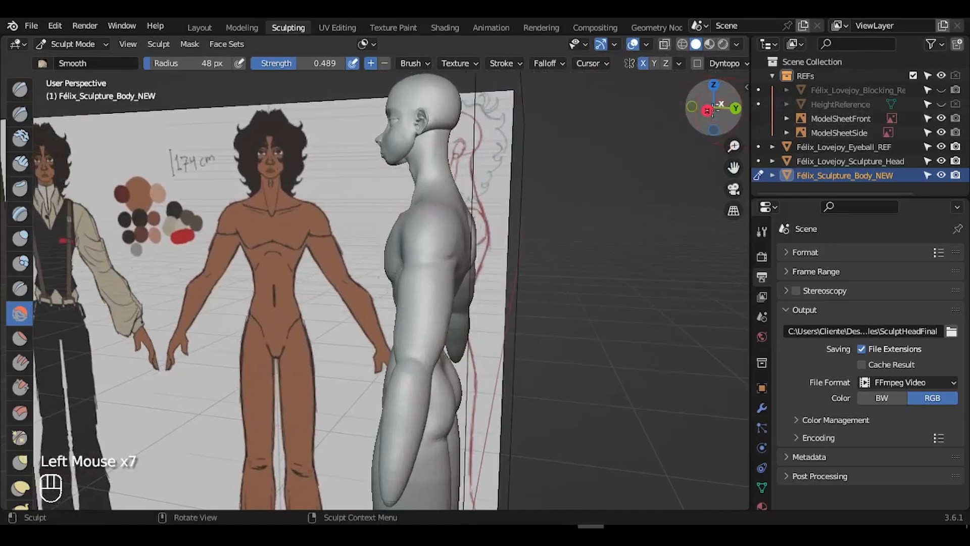
{"action": "left_click", "coordinate": [713, 107]}
{"action": "left_click_drag", "start_coordinate": [735, 145], "coordinate": [735, 127]}
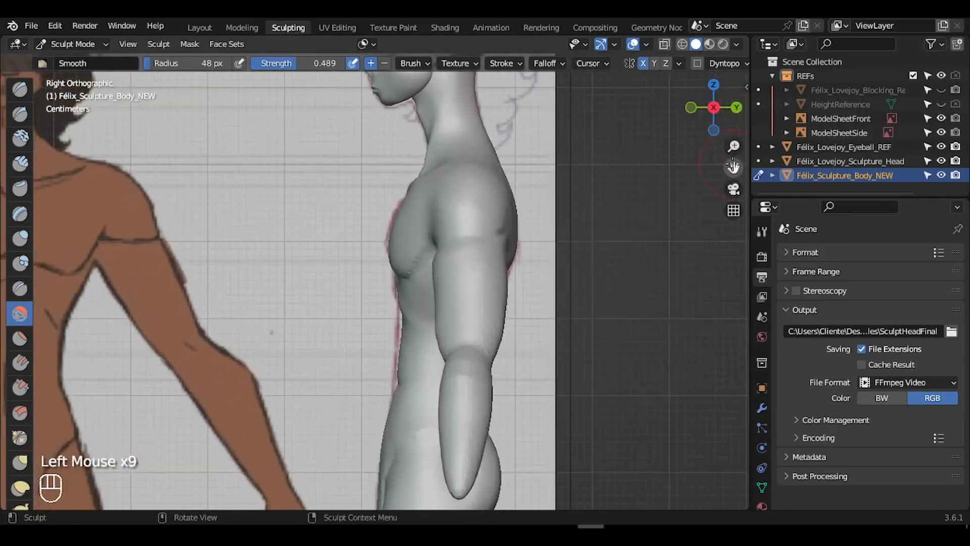
{"action": "left_click_drag", "start_coordinate": [733, 167], "coordinate": [696, 137]}
{"action": "key", "text": "g"}
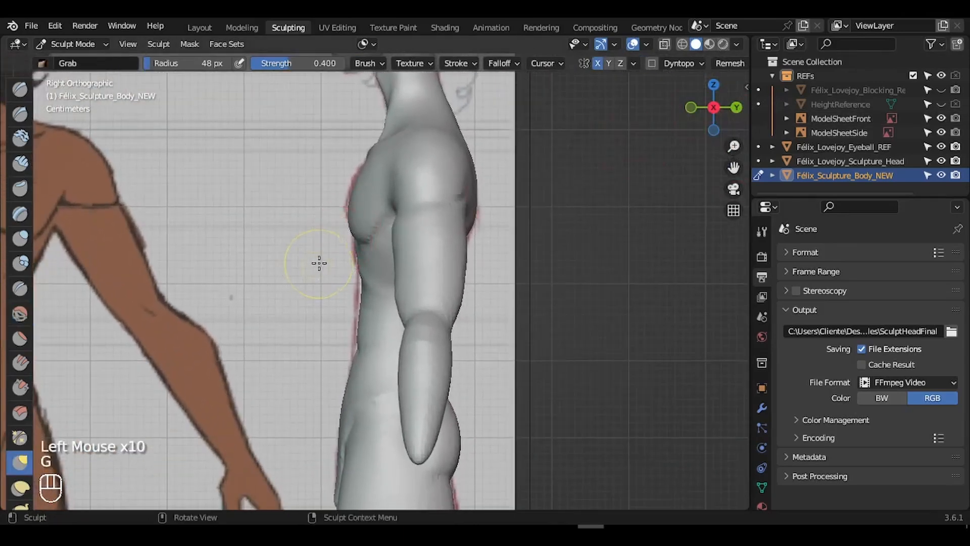
{"action": "key", "text": "f"}
{"action": "left_click", "coordinate": [362, 278]}
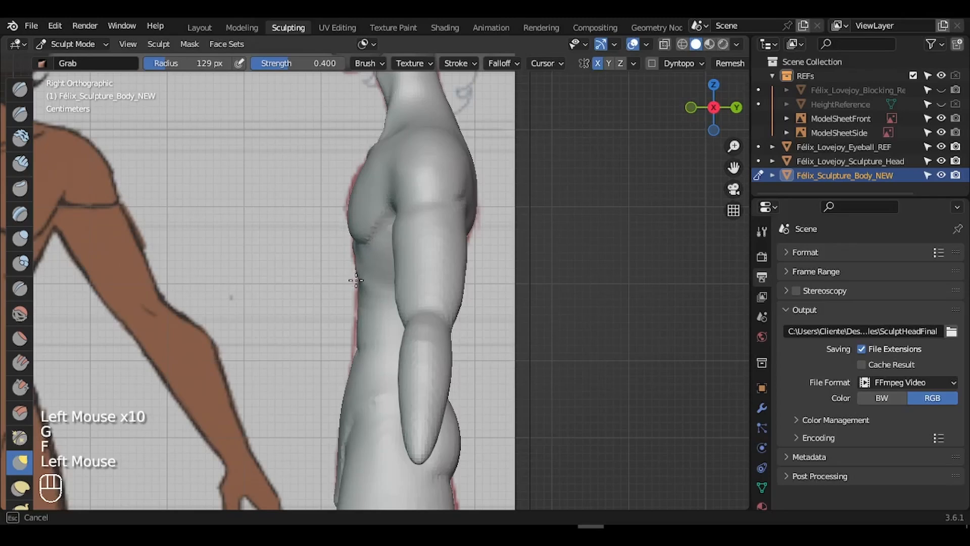
{"action": "left_click_drag", "start_coordinate": [356, 280], "coordinate": [358, 281]}
{"action": "left_click_drag", "start_coordinate": [365, 350], "coordinate": [361, 348]}
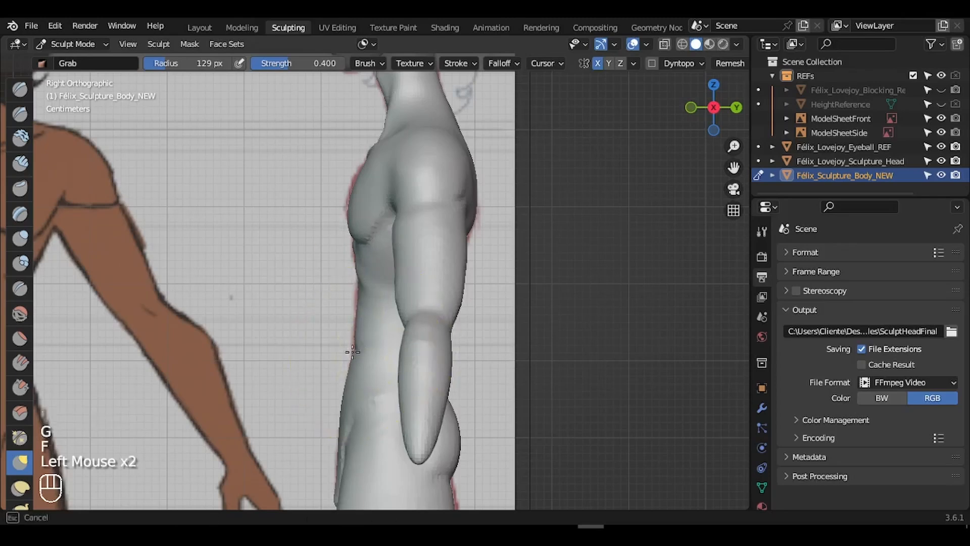
{"action": "left_click_drag", "start_coordinate": [342, 400], "coordinate": [351, 395]}
{"action": "left_click_drag", "start_coordinate": [352, 210], "coordinate": [349, 208]}
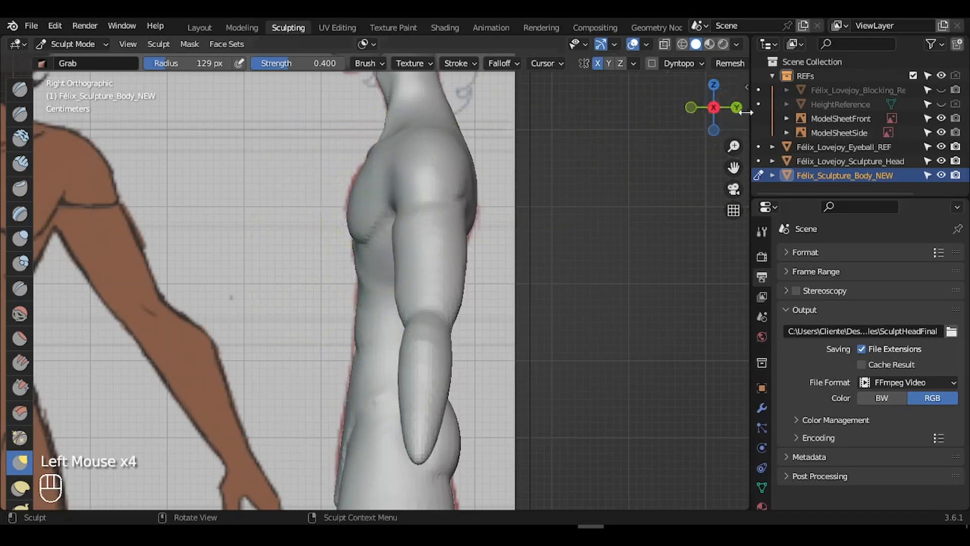
Smooth the buttocks and outer hips from behind with the Smooth brush at 73 px radius.
{"action": "left_click_drag", "start_coordinate": [738, 108], "coordinate": [631, 125]}
{"action": "left_click_drag", "start_coordinate": [731, 170], "coordinate": [731, 81]}
{"action": "left_click", "coordinate": [20, 313]}
{"action": "key", "text": "f"}
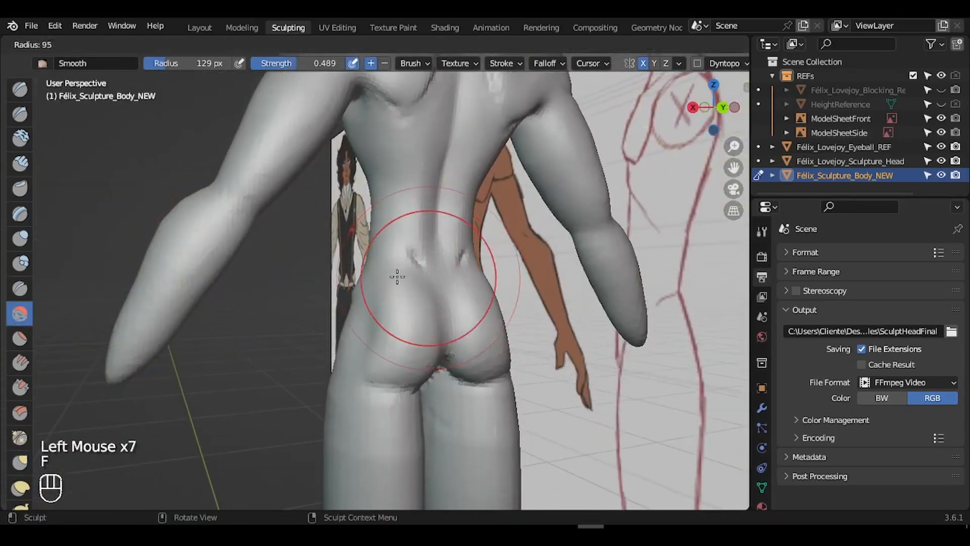
{"action": "left_click", "coordinate": [362, 332]}
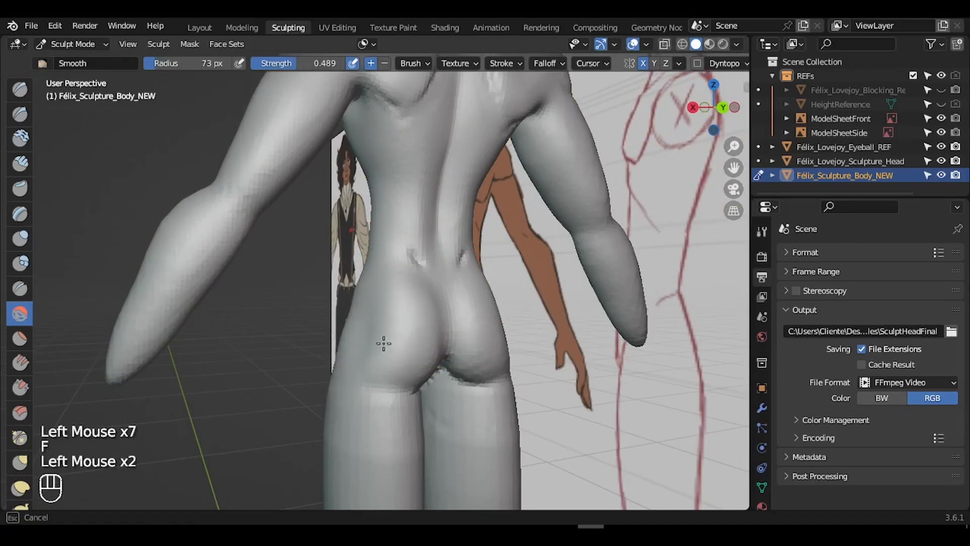
{"action": "left_click_drag", "start_coordinate": [383, 343], "coordinate": [388, 378]}
{"action": "left_click_drag", "start_coordinate": [379, 327], "coordinate": [380, 323]}
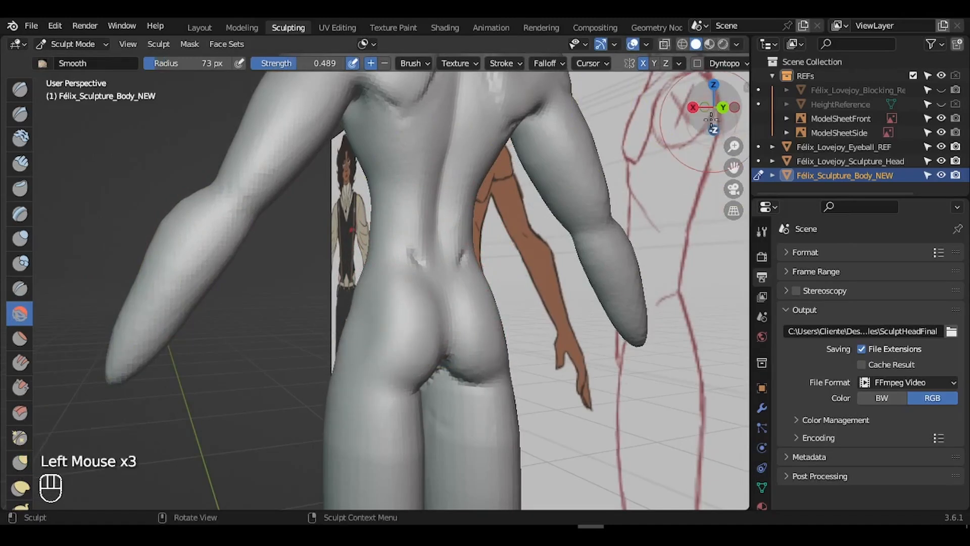
{"action": "left_click_drag", "start_coordinate": [712, 119], "coordinate": [627, 119]}
{"action": "mouse_move", "coordinate": [441, 358]}
{"action": "left_mouse_down"}
{"action": "mouse_move", "coordinate": [457, 339]}
{"action": "mouse_move", "coordinate": [407, 331]}
{"action": "left_mouse_up"}
{"action": "mouse_move", "coordinate": [348, 331]}
{"action": "left_mouse_down"}
{"action": "mouse_move", "coordinate": [324, 333]}
{"action": "mouse_move", "coordinate": [345, 306]}
{"action": "left_mouse_up"}
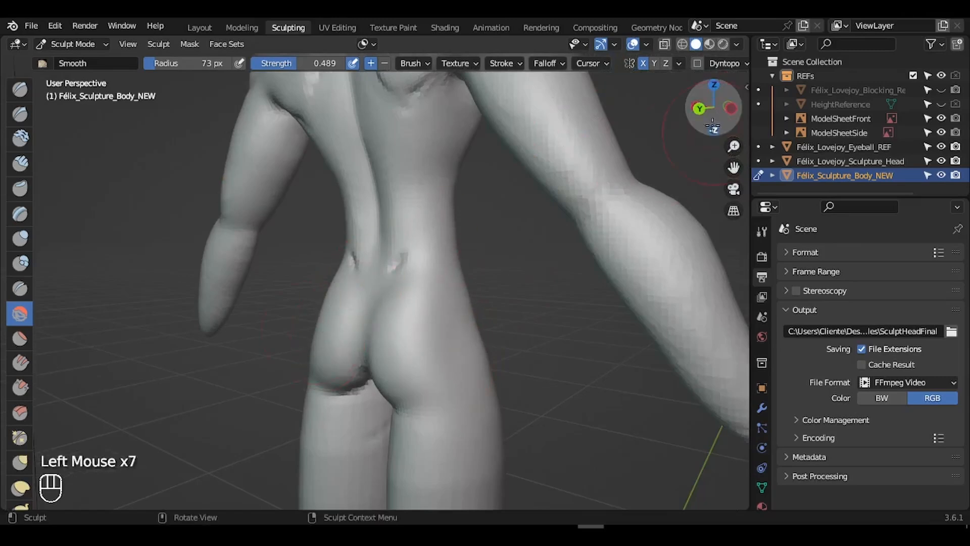
Smooth the rough underside of the buttocks around the crotch gap with the Smooth brush at 52 px radius.
{"action": "mouse_move", "coordinate": [711, 121]}
{"action": "left_mouse_down"}
{"action": "mouse_move", "coordinate": [773, 84]}
{"action": "mouse_move", "coordinate": [693, 112]}
{"action": "mouse_move", "coordinate": [705, 106]}
{"action": "left_mouse_up"}
{"action": "key", "text": "f"}
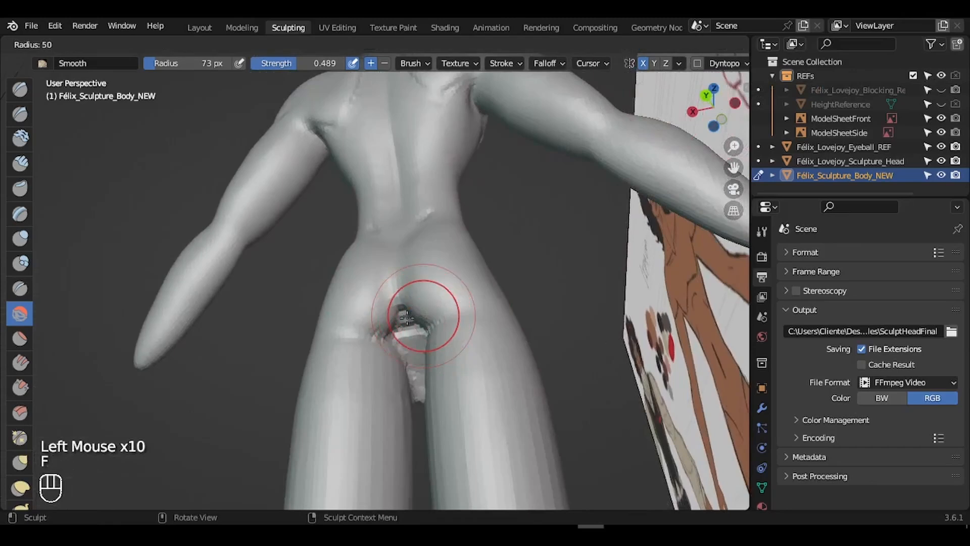
{"action": "left_click", "coordinate": [412, 357]}
Crease the cleft between the buttocks and the folds beneath them with the Crease brush at 15 px radius.
{"action": "left_click", "coordinate": [20, 288]}
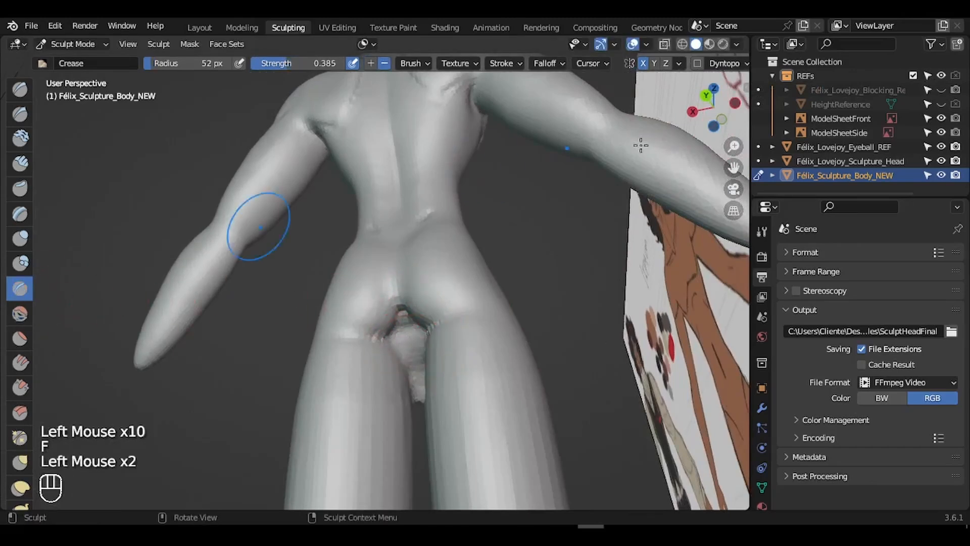
{"action": "mouse_move", "coordinate": [733, 146]}
{"action": "left_mouse_down"}
{"action": "mouse_move", "coordinate": [734, 126]}
{"action": "mouse_move", "coordinate": [626, 190]}
{"action": "left_mouse_up"}
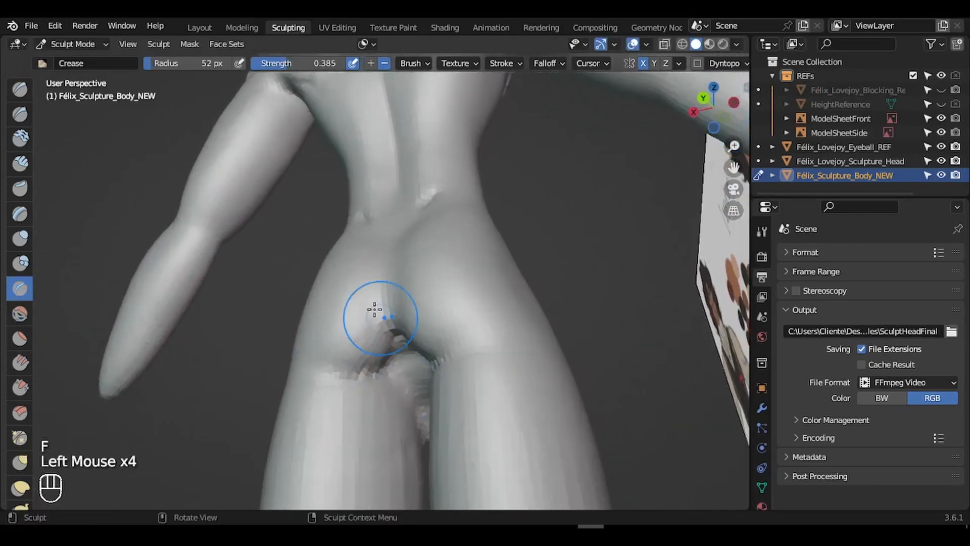
{"action": "key", "text": "f"}
{"action": "left_click", "coordinate": [345, 289]}
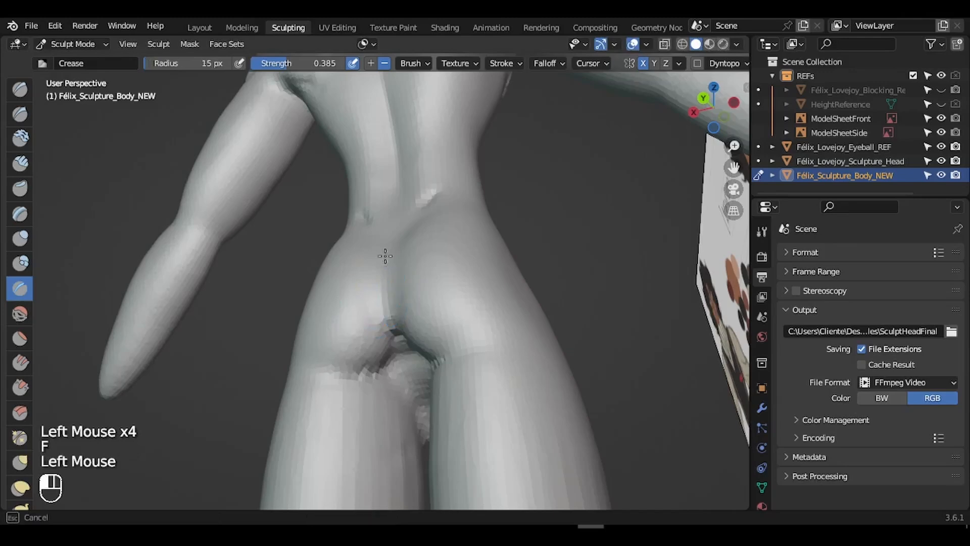
{"action": "left_click", "coordinate": [469, 349]}
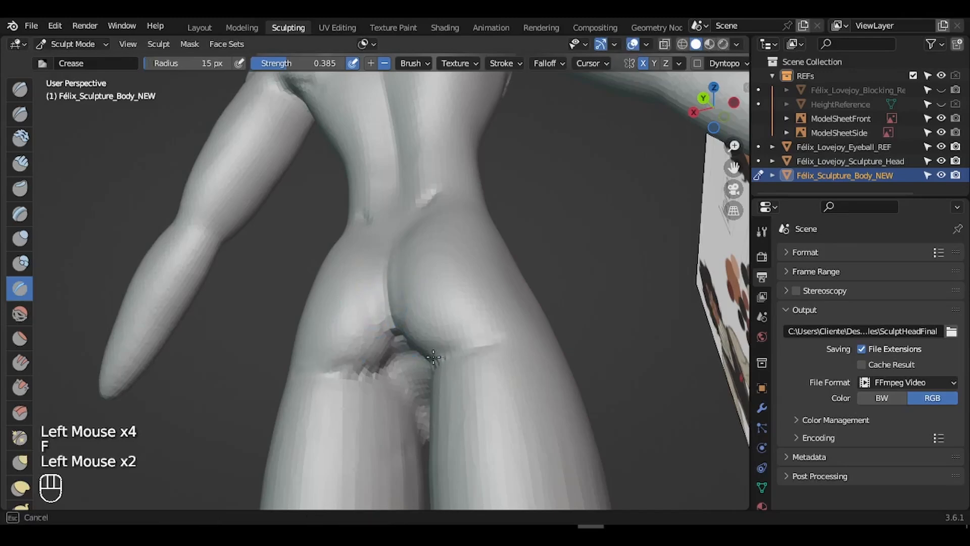
{"action": "mouse_move", "coordinate": [445, 353]}
{"action": "left_mouse_down"}
{"action": "mouse_move", "coordinate": [499, 348]}
{"action": "mouse_move", "coordinate": [509, 331]}
{"action": "left_mouse_up"}
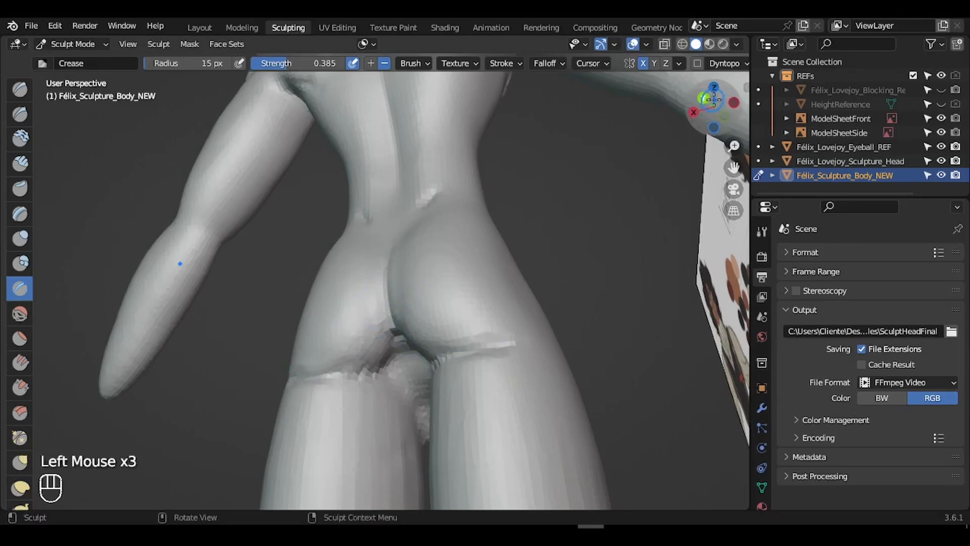
Soften the creases and surface of the buttocks with the Smooth brush at 33 px radius.
{"action": "left_click_drag", "start_coordinate": [712, 109], "coordinate": [697, 140]}
{"action": "left_click_drag", "start_coordinate": [712, 108], "coordinate": [730, 107]}
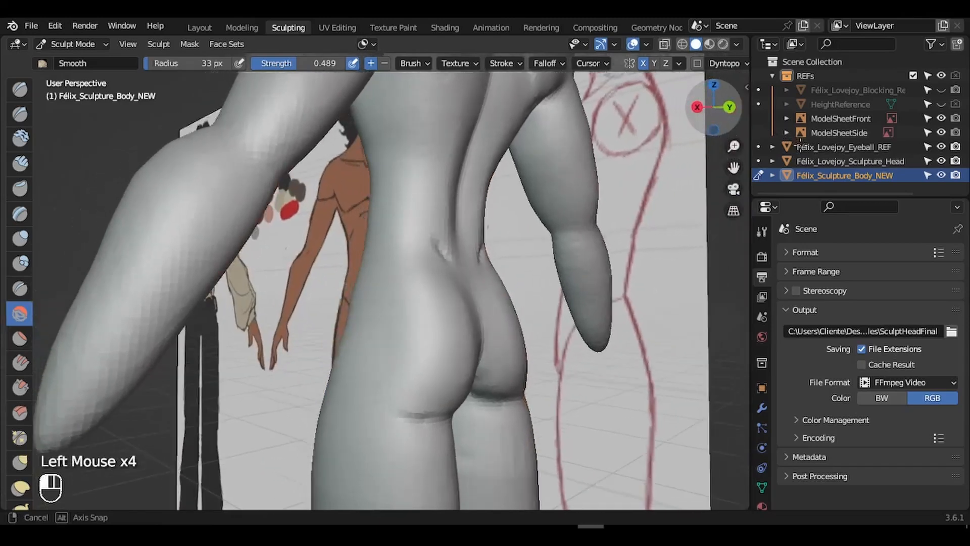
{"action": "left_click_drag", "start_coordinate": [349, 379], "coordinate": [338, 376]}
{"action": "left_click_drag", "start_coordinate": [395, 317], "coordinate": [415, 372]}
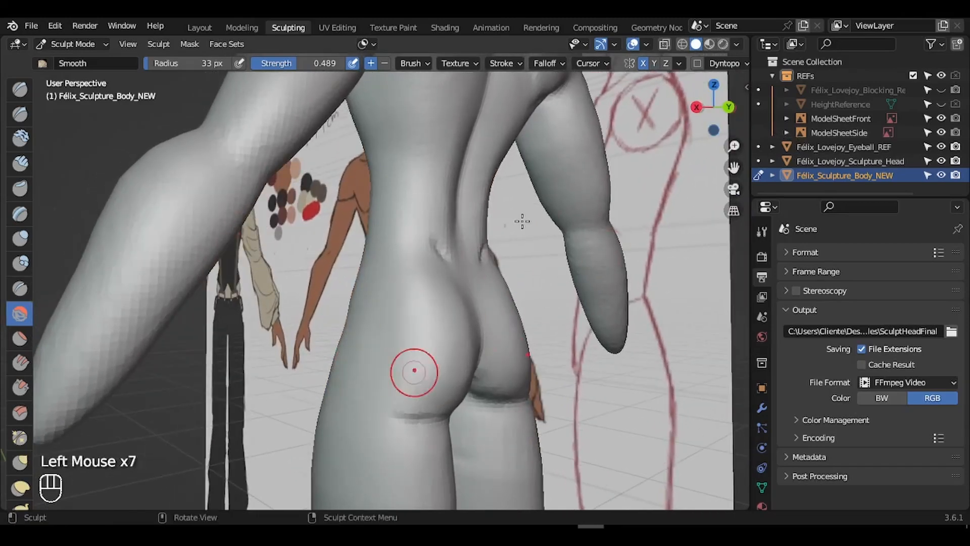
Examine the whole body from the front against the model sheets.
{"action": "left_click_drag", "start_coordinate": [735, 145], "coordinate": [735, 177]}
{"action": "left_click_drag", "start_coordinate": [710, 107], "coordinate": [733, 109]}
{"action": "left_click_drag", "start_coordinate": [729, 168], "coordinate": [736, 207]}
{"action": "left_click_drag", "start_coordinate": [712, 107], "coordinate": [739, 109]}
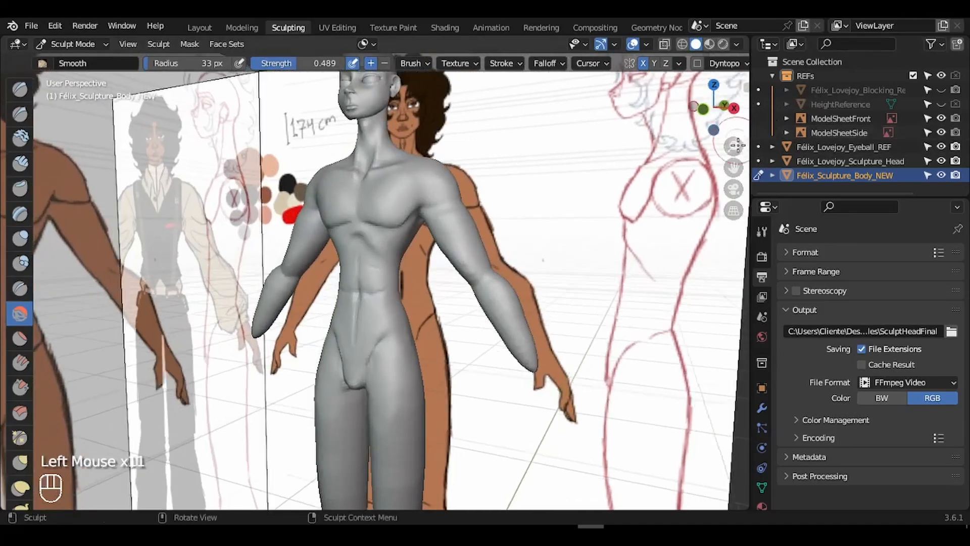
{"action": "mouse_move", "coordinate": [734, 146]}
{"action": "left_mouse_down"}
{"action": "mouse_move", "coordinate": [734, 179]}
{"action": "mouse_move", "coordinate": [734, 162]}
{"action": "left_mouse_up"}
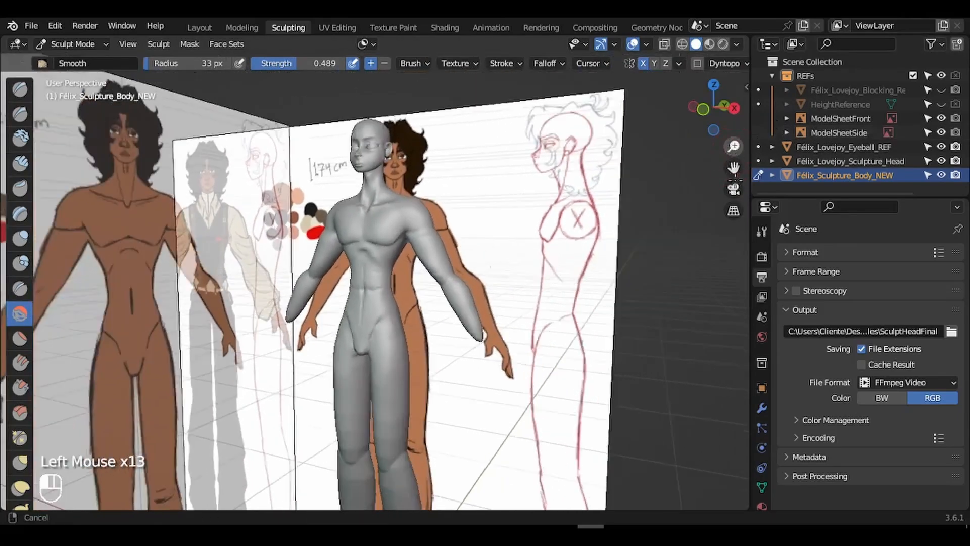